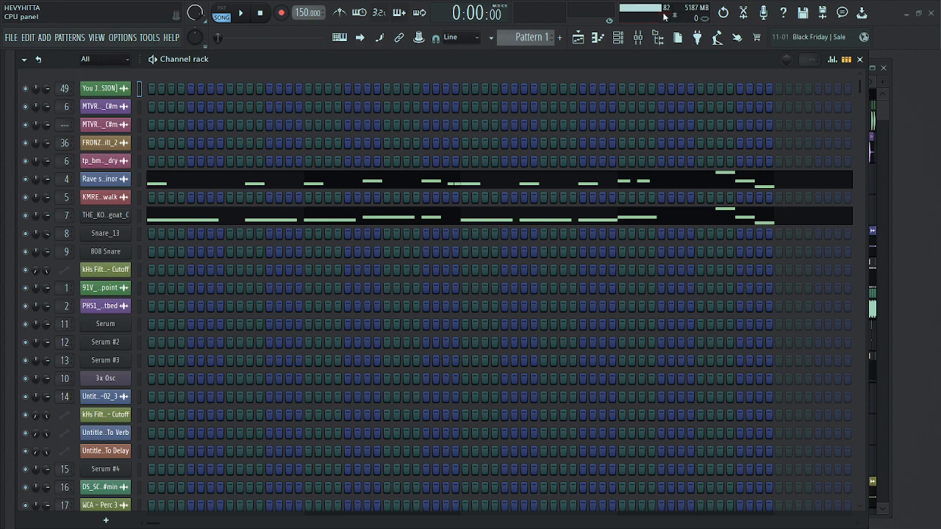
Step: Look over the lower playlist tracks and the mixer's insert channels from one end to the other
{"action": "left_click", "coordinate": [884, 115]}
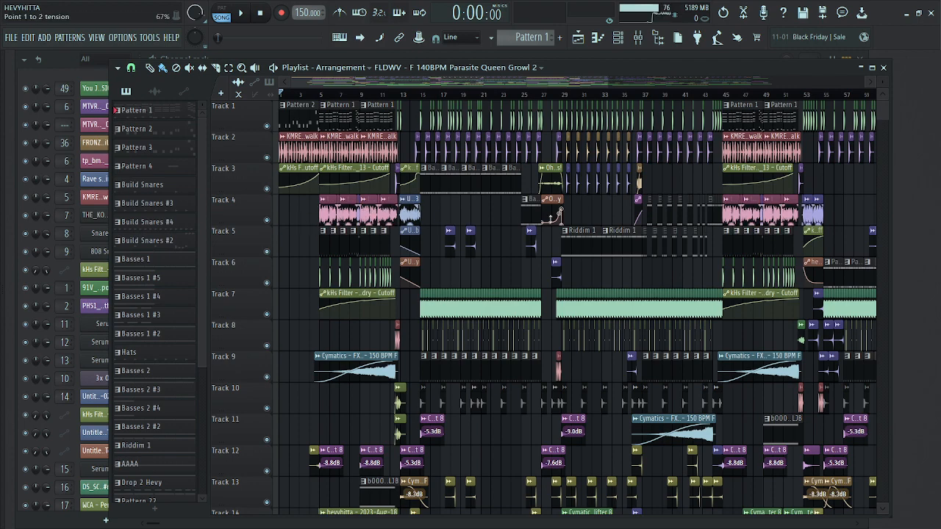
{"action": "scroll", "coordinate": [561, 220], "scroll_direction": "down", "scroll_amount": 9}
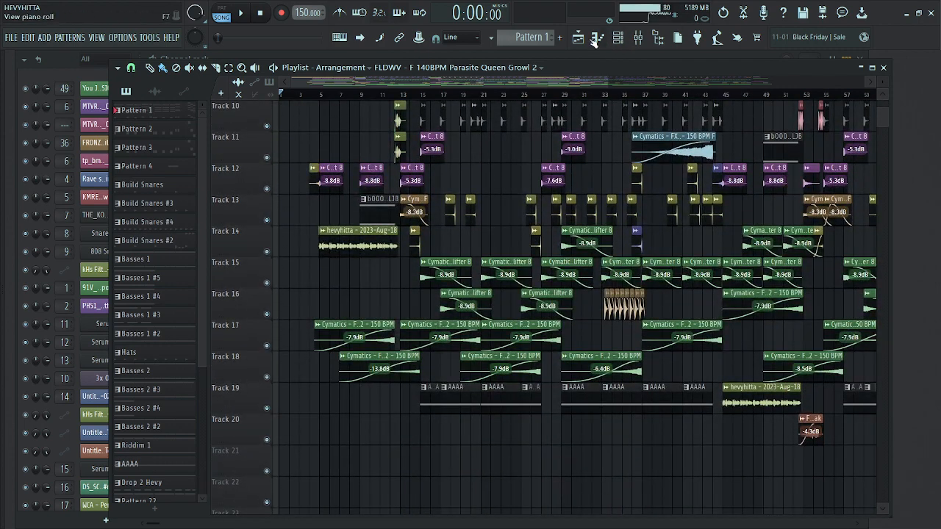
{"action": "left_click", "coordinate": [639, 39]}
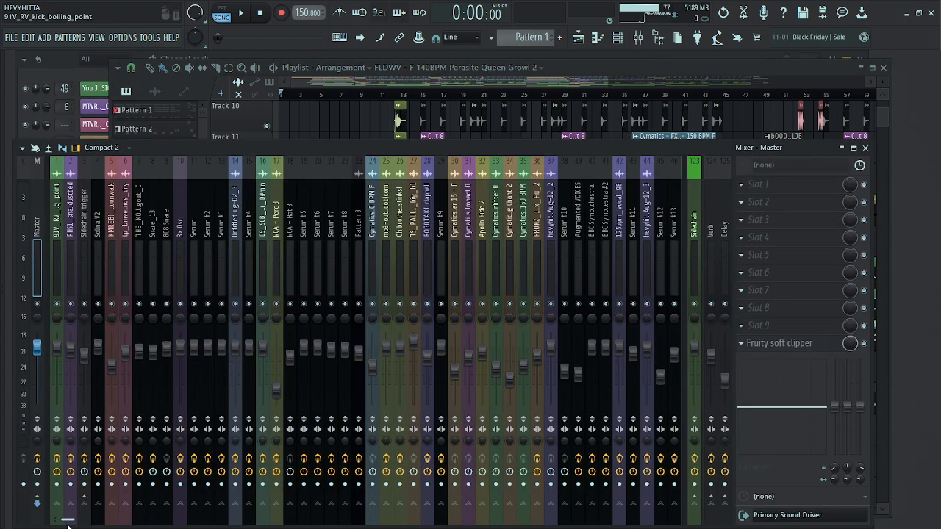
{"action": "left_click_drag", "start_coordinate": [67, 523], "coordinate": [152, 519]}
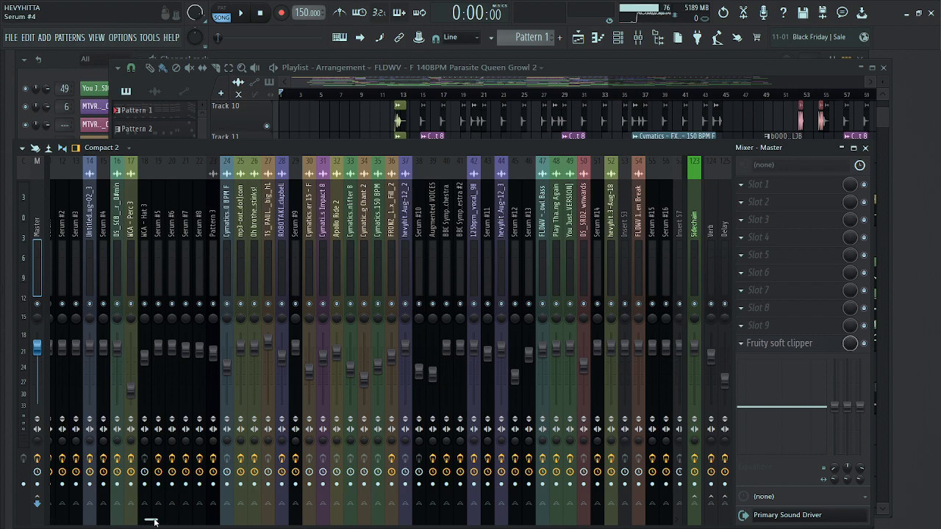
{"action": "left_click_drag", "start_coordinate": [152, 519], "coordinate": [1, 519]}
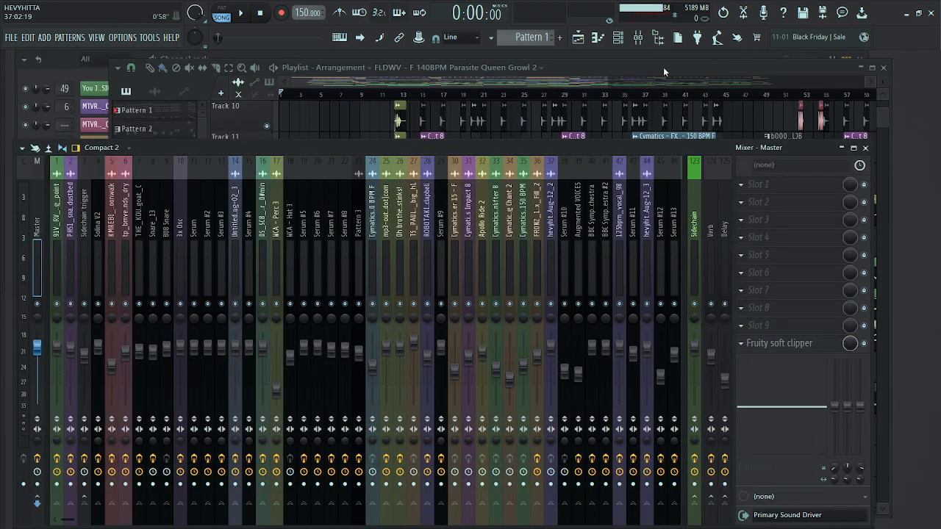
Step: Bring the playlist back to the front, fit roughly the first 80 bars in view from Track 1 down, and maximize it
{"action": "left_click", "coordinate": [663, 69]}
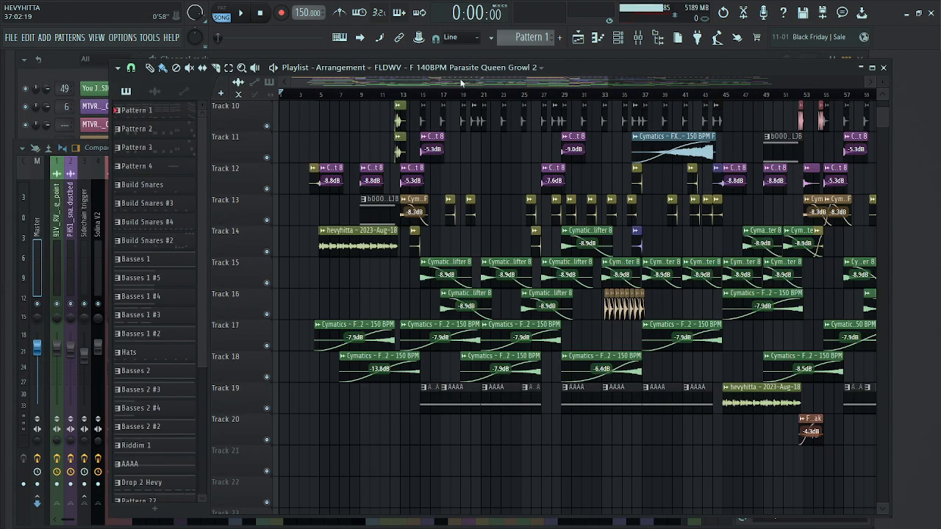
{"action": "left_click_drag", "start_coordinate": [563, 93], "coordinate": [274, 102]}
{"action": "left_click_drag", "start_coordinate": [604, 79], "coordinate": [729, 107]}
{"action": "scroll", "coordinate": [863, 246], "scroll_direction": "up", "scroll_amount": 1}
{"action": "scroll", "coordinate": [861, 244], "scroll_direction": "up", "scroll_amount": 4}
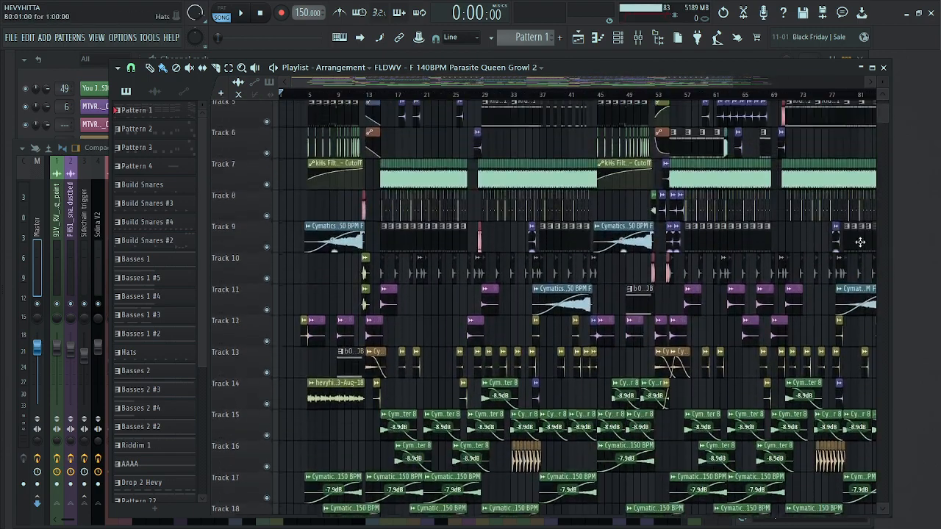
{"action": "left_click_drag", "start_coordinate": [886, 117], "coordinate": [890, 99]}
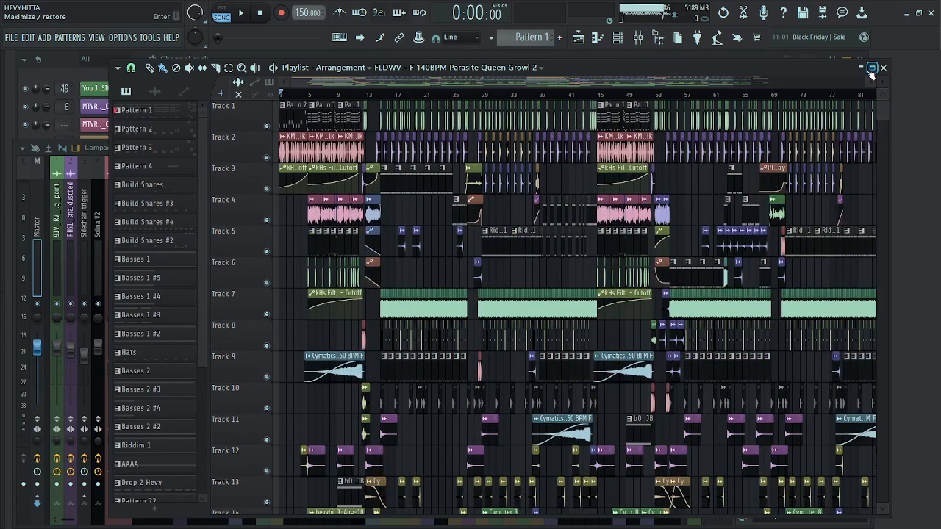
{"action": "left_click", "coordinate": [872, 67]}
{"action": "mouse_move", "coordinate": [936, 73]}
{"action": "left_mouse_down"}
{"action": "mouse_move", "coordinate": [936, 92]}
{"action": "mouse_move", "coordinate": [936, 77]}
{"action": "left_mouse_up"}
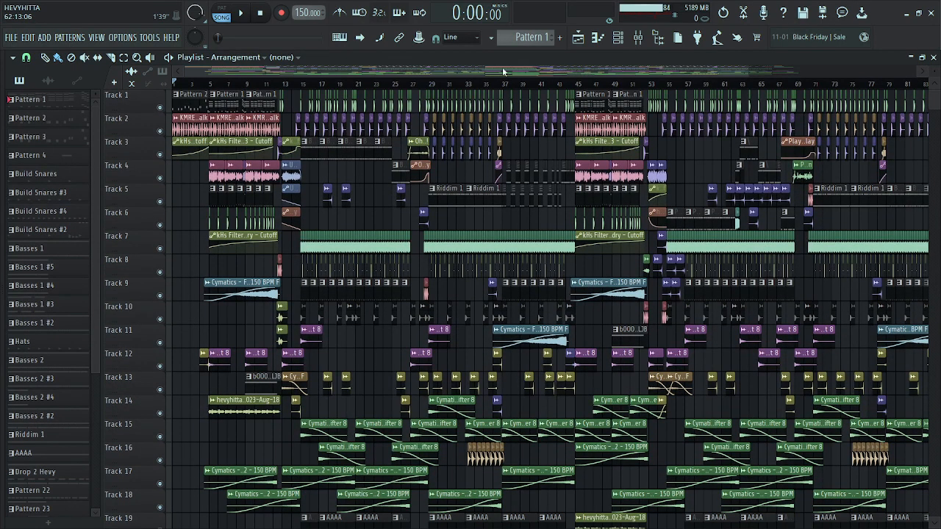
{"action": "left_click_drag", "start_coordinate": [202, 72], "coordinate": [4, 94]}
{"action": "left_click", "coordinate": [528, 83]}
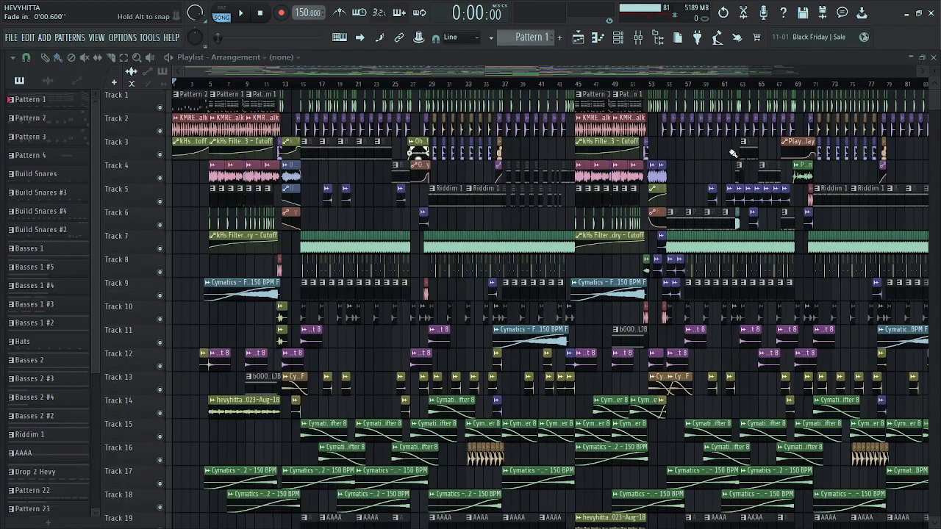
{"action": "left_click_drag", "start_coordinate": [520, 66], "coordinate": [364, 75]}
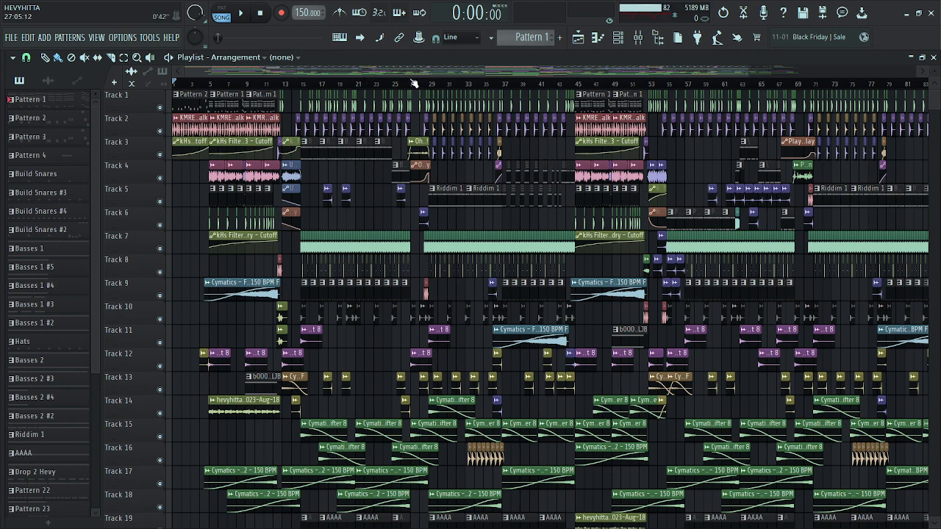
Step: Play the song from bar 15 for a few bars and stop playback
{"action": "left_click", "coordinate": [303, 84]}
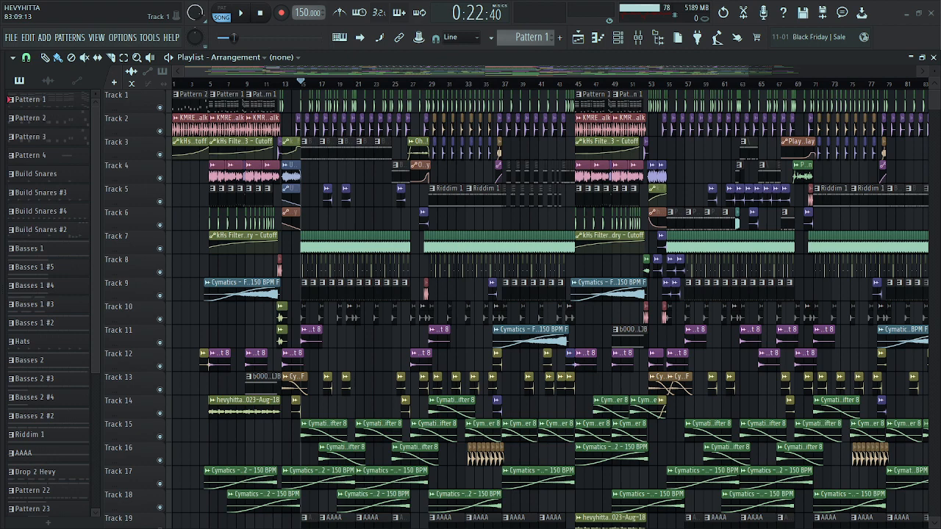
{"action": "left_click", "coordinate": [240, 13]}
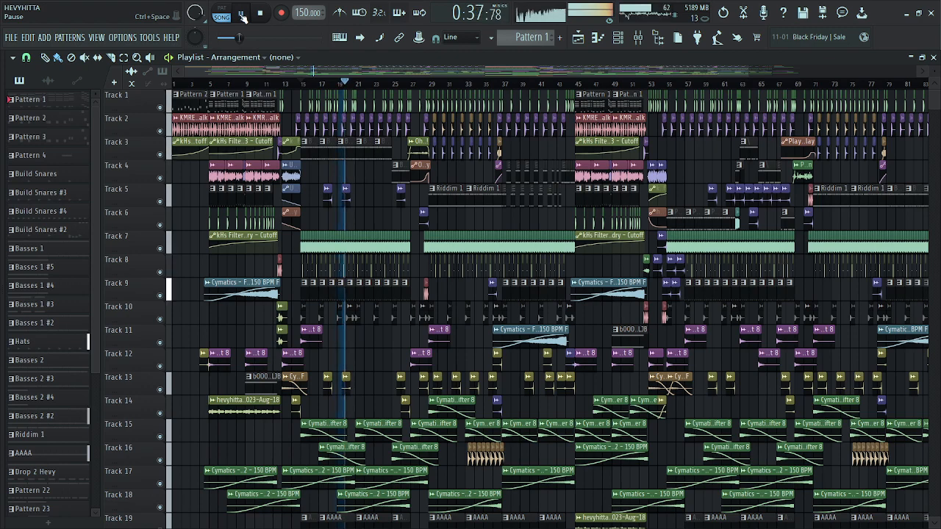
{"action": "left_click", "coordinate": [263, 13]}
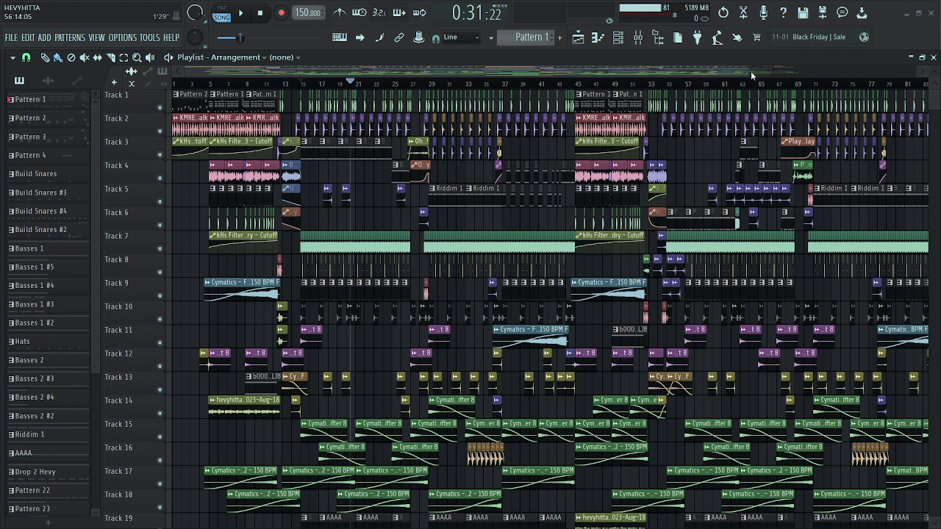
Step: Pick Pattern 2 from its clip on Track 1, switch to pattern mode, and play it briefly on its own
{"action": "left_click_drag", "start_coordinate": [582, 89], "coordinate": [312, 98]}
{"action": "left_click", "coordinate": [254, 96]}
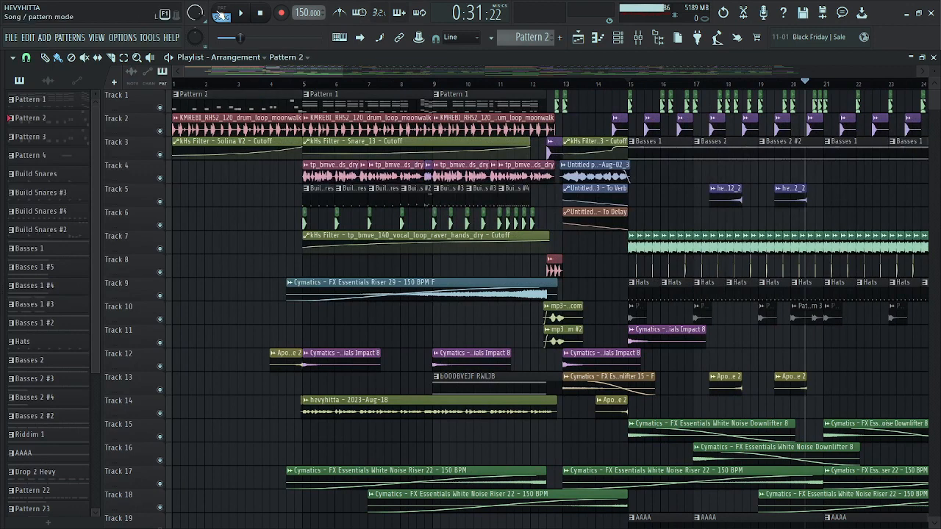
{"action": "left_click", "coordinate": [221, 11]}
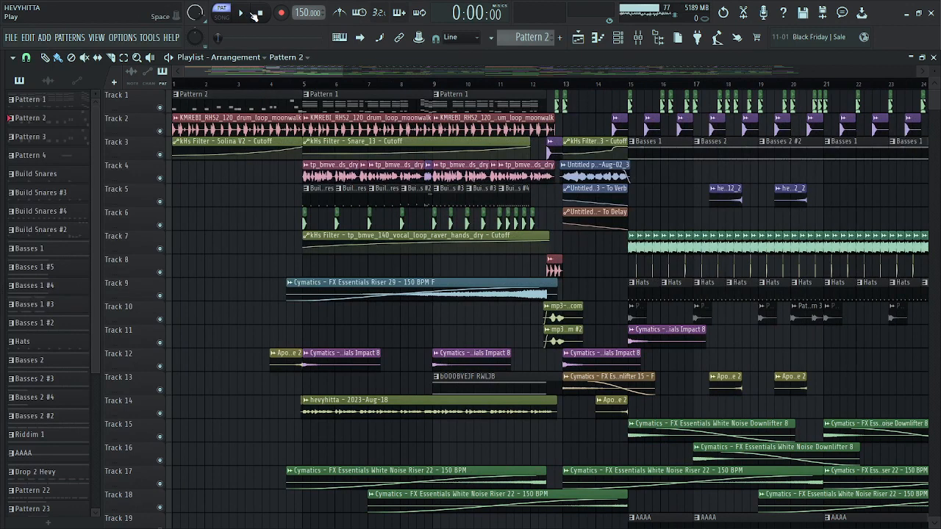
{"action": "left_click", "coordinate": [252, 14]}
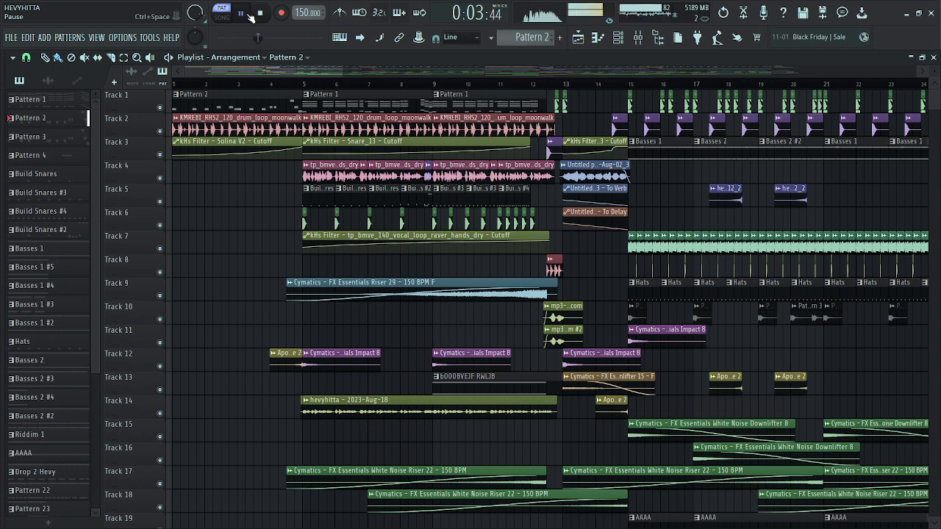
{"action": "left_click", "coordinate": [268, 14]}
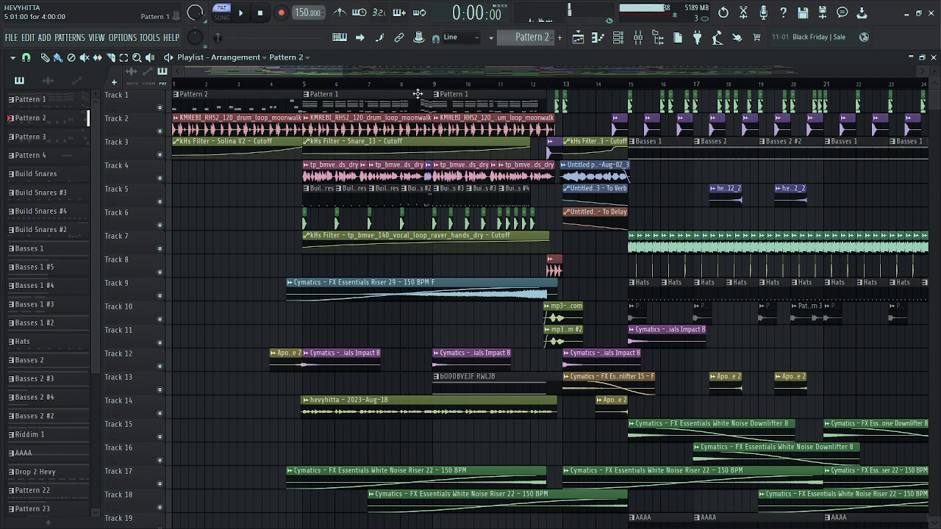
Step: Restore the playlist to a smaller window and examine the Rave stab F minor channel's sample settings from the channel rack
{"action": "left_click", "coordinate": [922, 57]}
{"action": "left_click", "coordinate": [74, 66]}
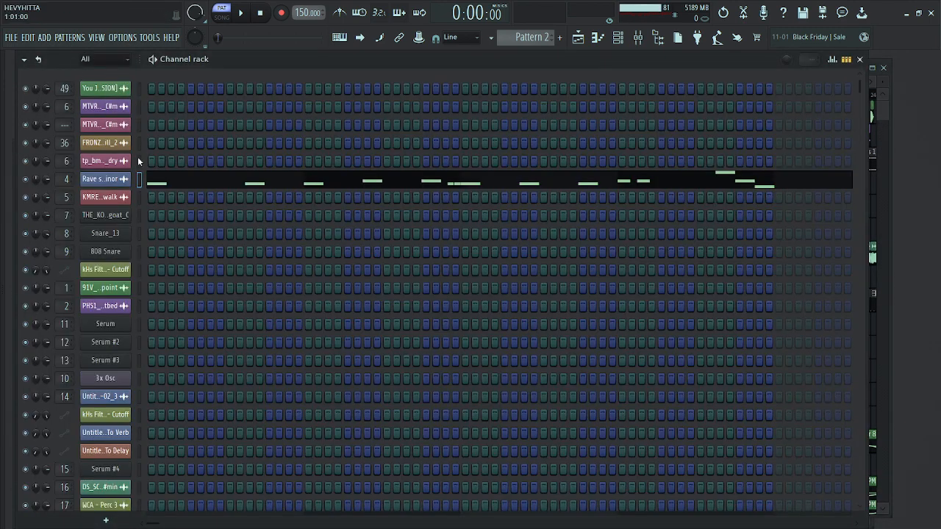
{"action": "left_click", "coordinate": [121, 182]}
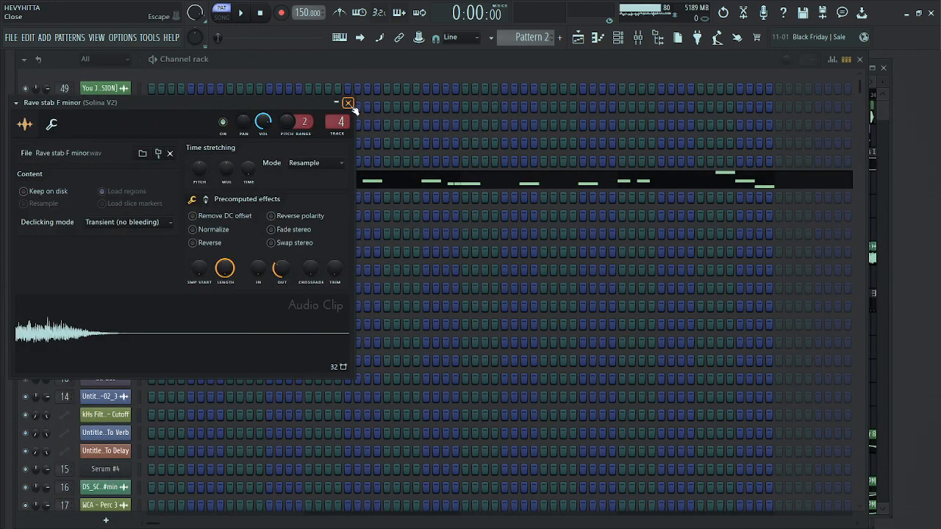
{"action": "left_click", "coordinate": [348, 103]}
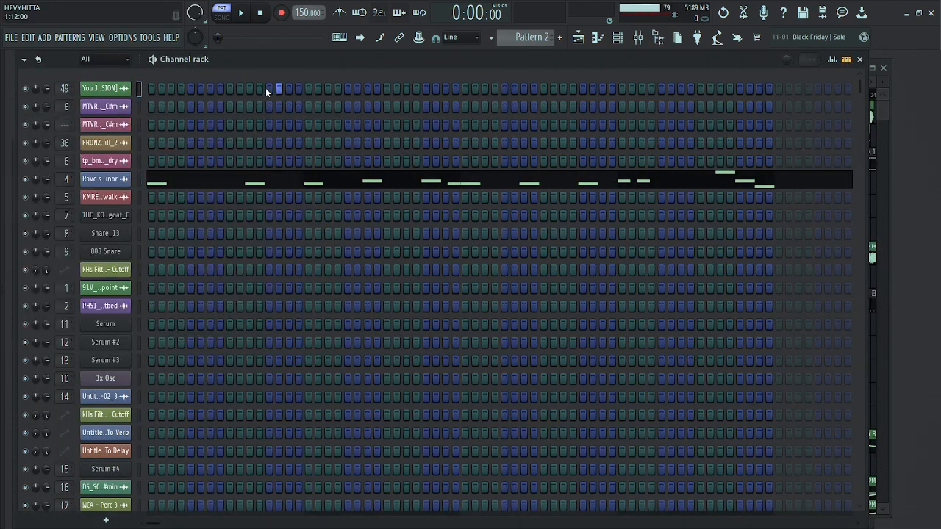
Step: Make Pattern 1 the active pattern from its playlist clip and show its notes in the channel rack
{"action": "left_click", "coordinate": [581, 38]}
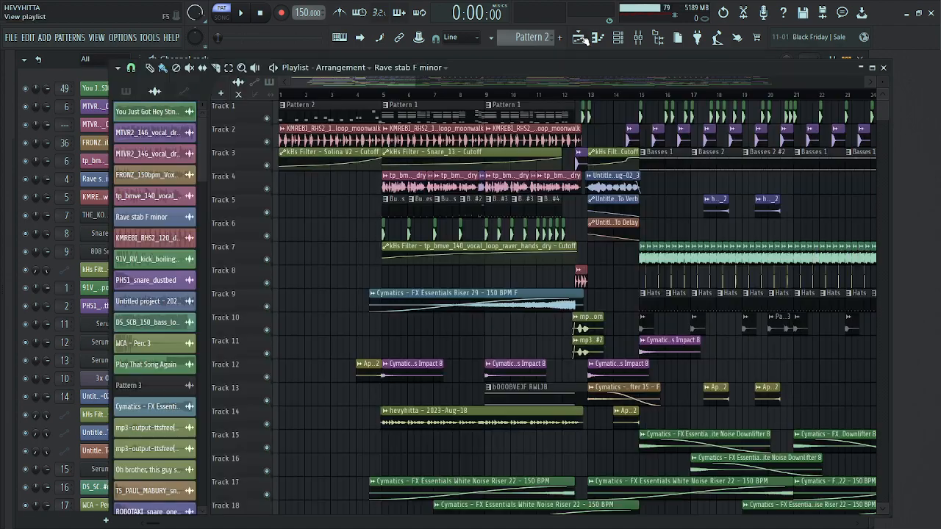
{"action": "left_click", "coordinate": [445, 105]}
{"action": "left_click", "coordinate": [91, 66]}
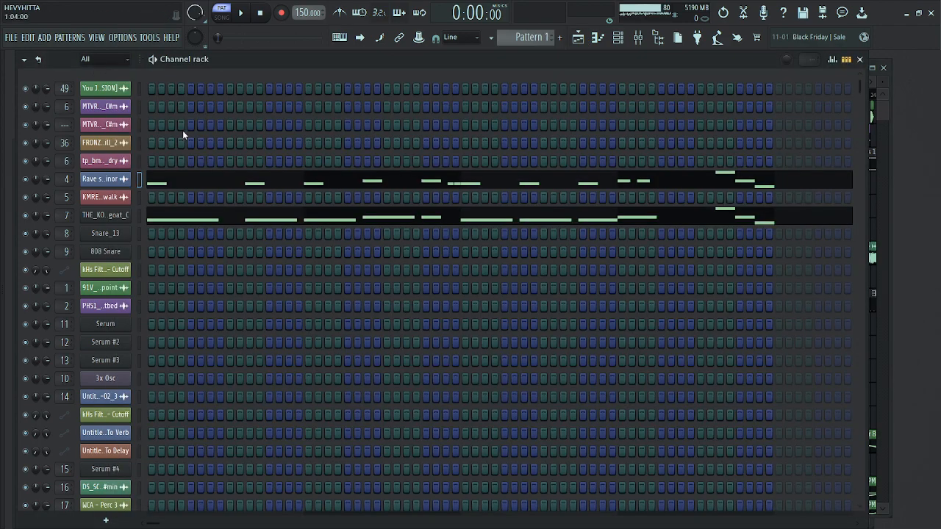
Step: Examine the instruments layered in Pattern 1: both BBC Symphony Orchestra channels and Serum #10, closing each plugin window
{"action": "scroll", "coordinate": [346, 199], "scroll_direction": "down", "scroll_amount": 10}
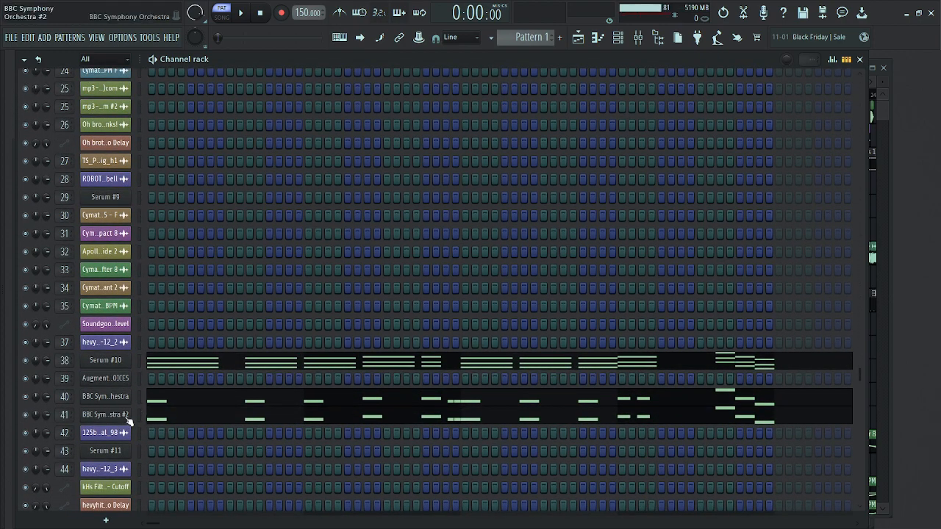
{"action": "left_click", "coordinate": [131, 416]}
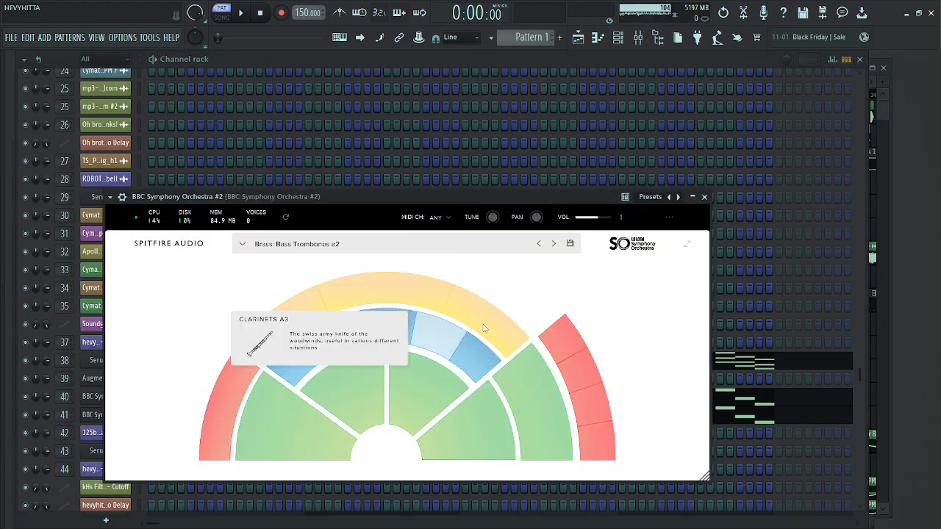
{"action": "left_click", "coordinate": [704, 197]}
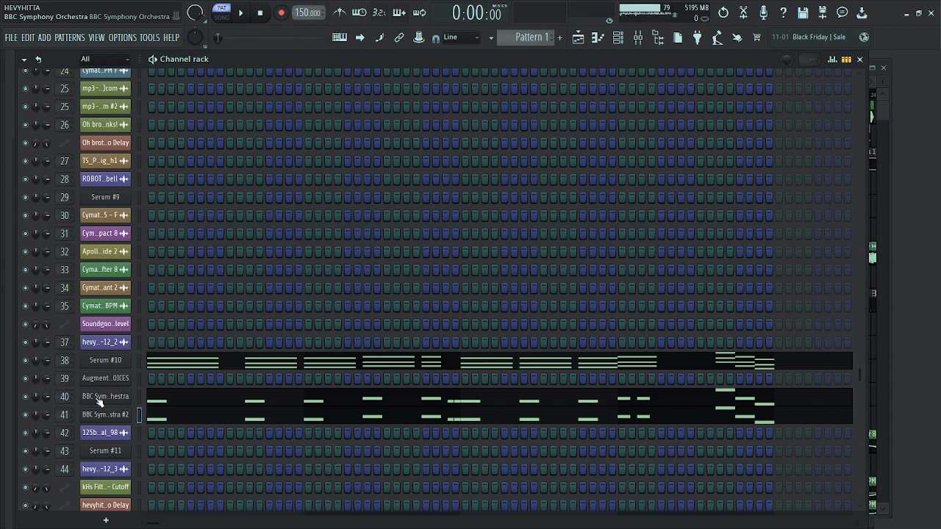
{"action": "left_click", "coordinate": [100, 399]}
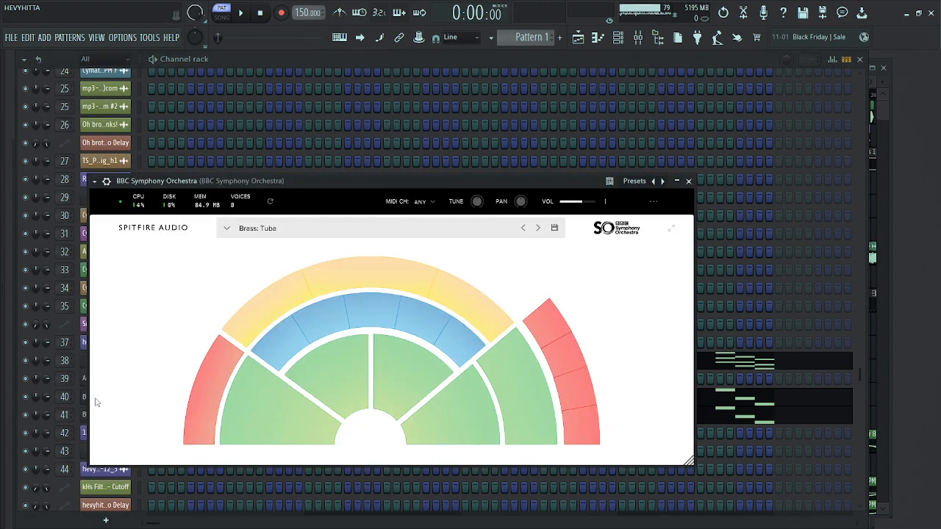
{"action": "left_click", "coordinate": [691, 183]}
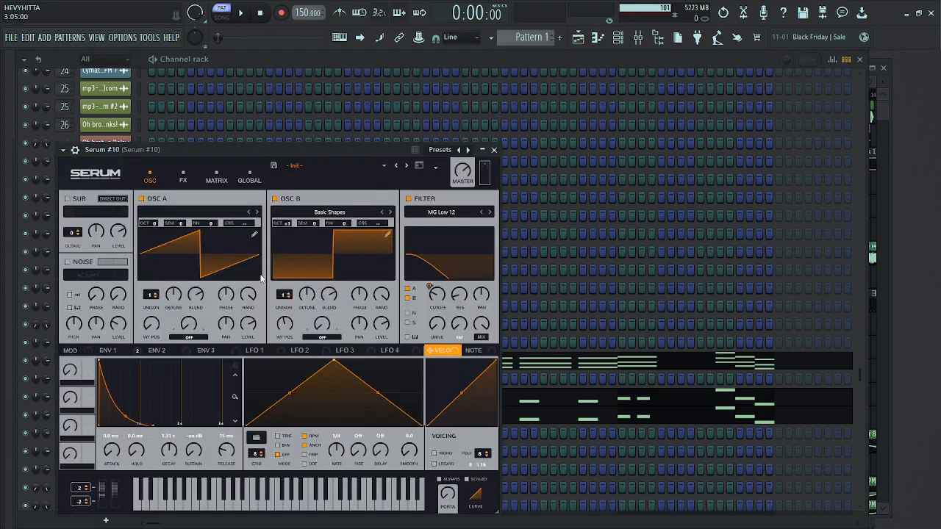
{"action": "left_click", "coordinate": [494, 150]}
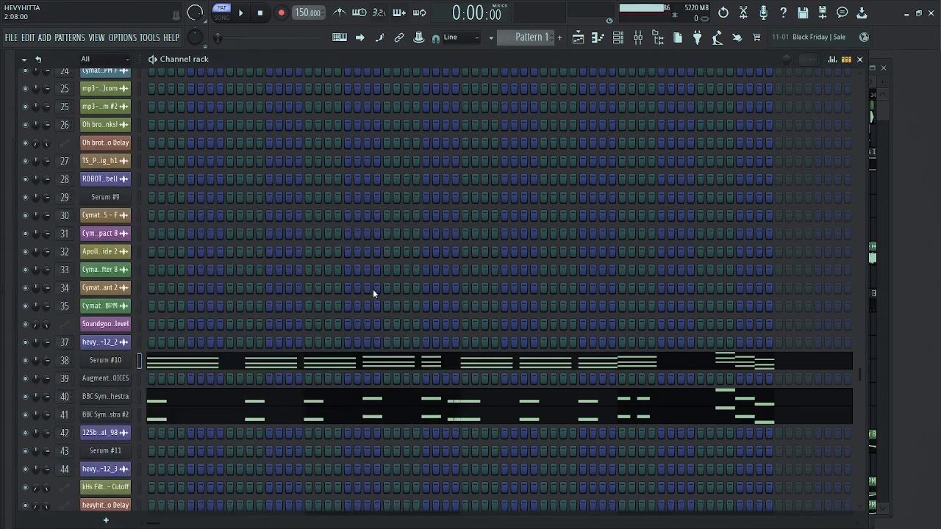
Step: Examine the sampler settings of the THE_KOUNT_808_goat_C channel and close its window
{"action": "scroll", "coordinate": [372, 288], "scroll_direction": "up", "scroll_amount": 10}
{"action": "scroll", "coordinate": [313, 289], "scroll_direction": "up", "scroll_amount": 8}
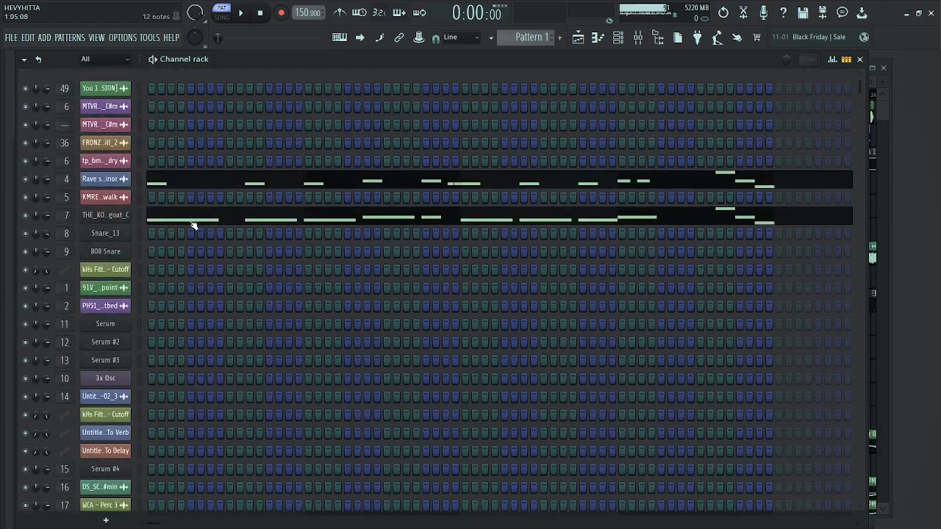
{"action": "left_click", "coordinate": [89, 217]}
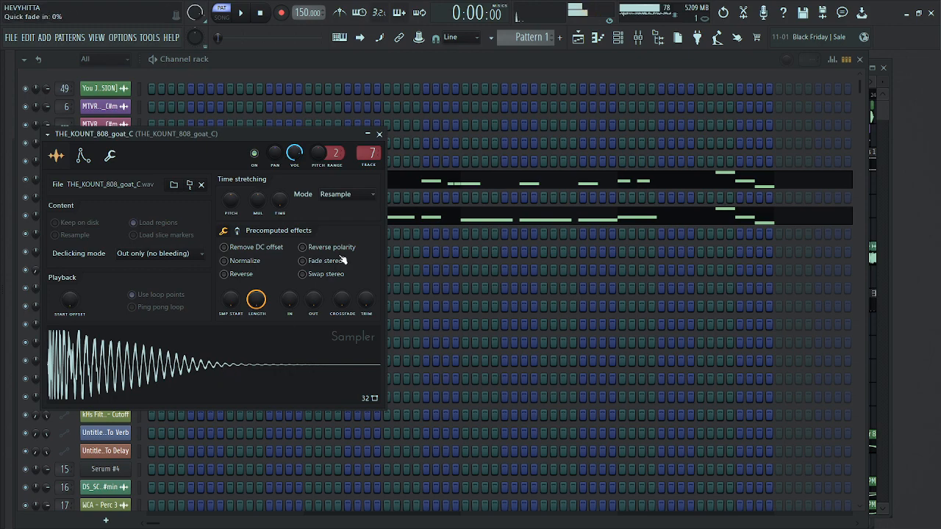
{"action": "left_click", "coordinate": [379, 134]}
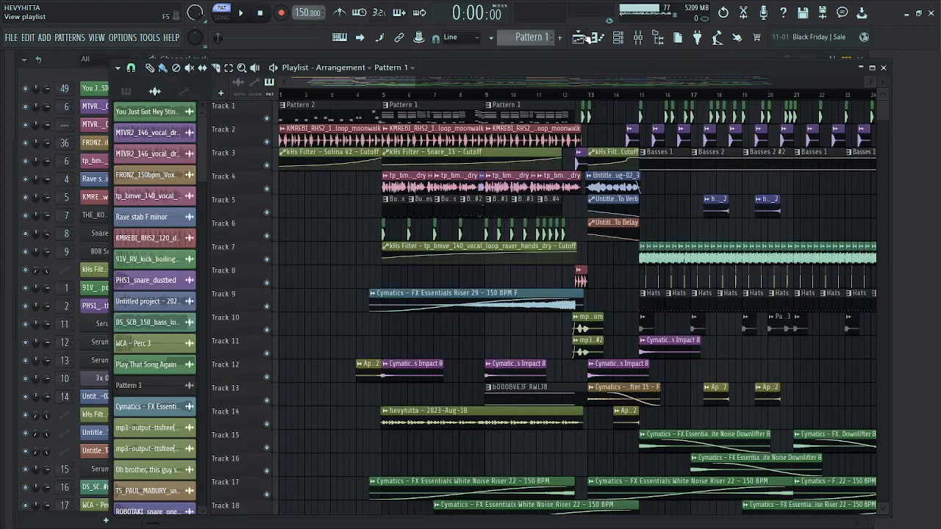
Step: Return to the playlist and pick the tp_bmve_140_vocal_loop_raver_hands_dry clip at bar 5 on Track 4
{"action": "left_click", "coordinate": [580, 37]}
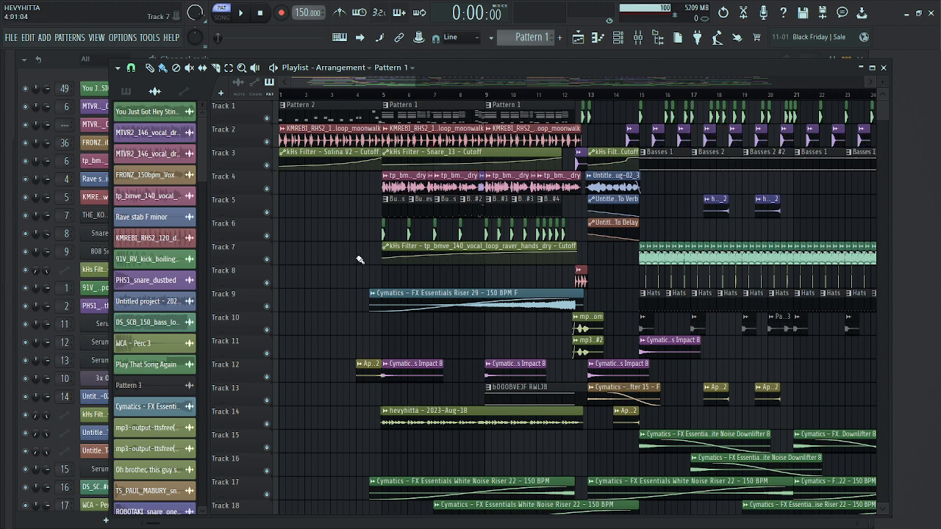
{"action": "scroll", "coordinate": [358, 267], "scroll_direction": "down", "scroll_amount": 4}
{"action": "scroll", "coordinate": [338, 286], "scroll_direction": "up", "scroll_amount": 4}
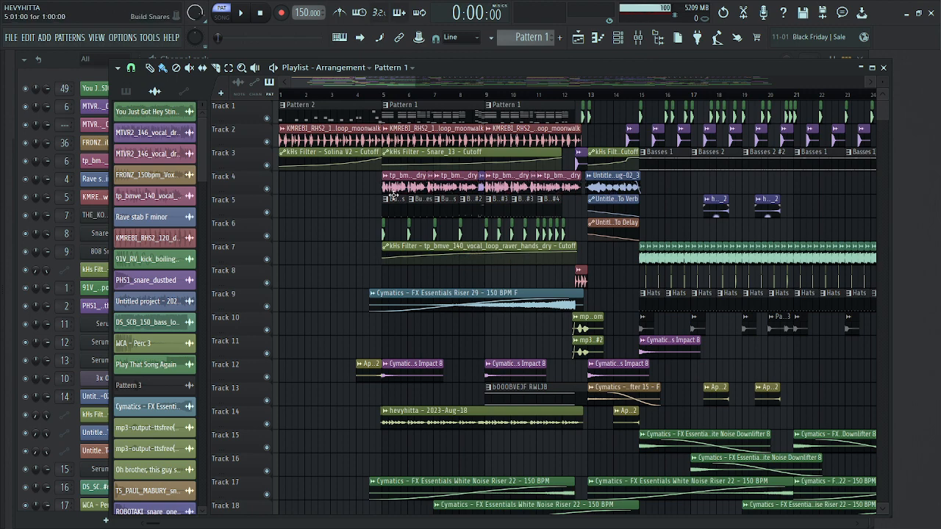
{"action": "left_click", "coordinate": [406, 177]}
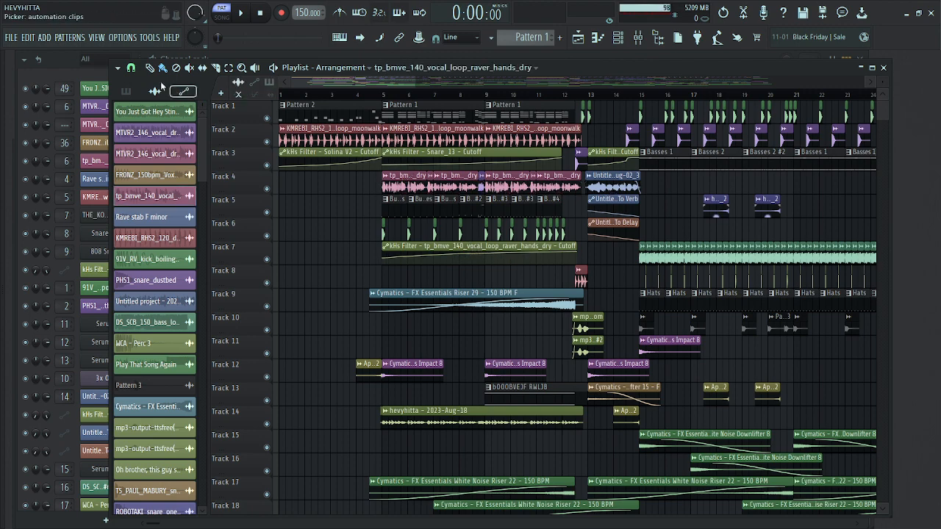
Step: Look through the channels in the channel rack and return to the playlist
{"action": "left_click", "coordinate": [84, 70]}
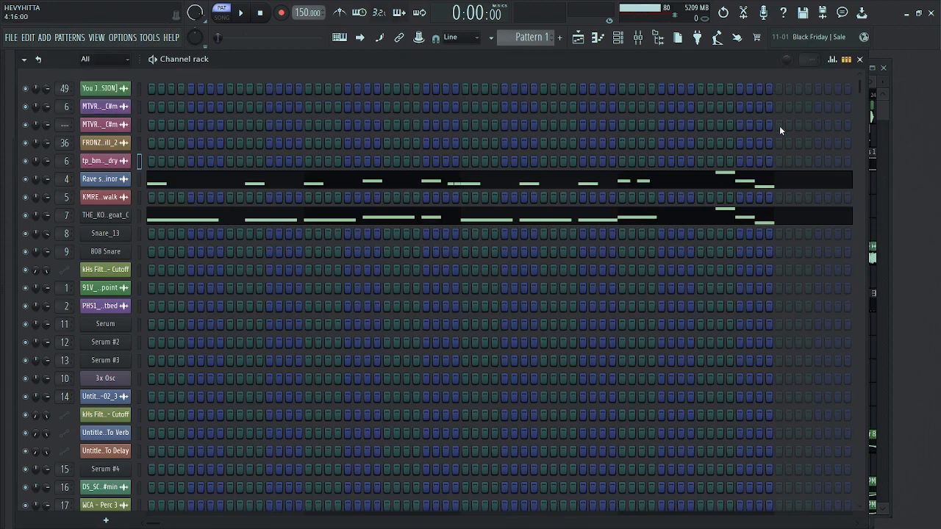
{"action": "left_click_drag", "start_coordinate": [860, 86], "coordinate": [859, 169]}
{"action": "left_click_drag", "start_coordinate": [808, 479], "coordinate": [911, 83]}
{"action": "left_click", "coordinate": [887, 96]}
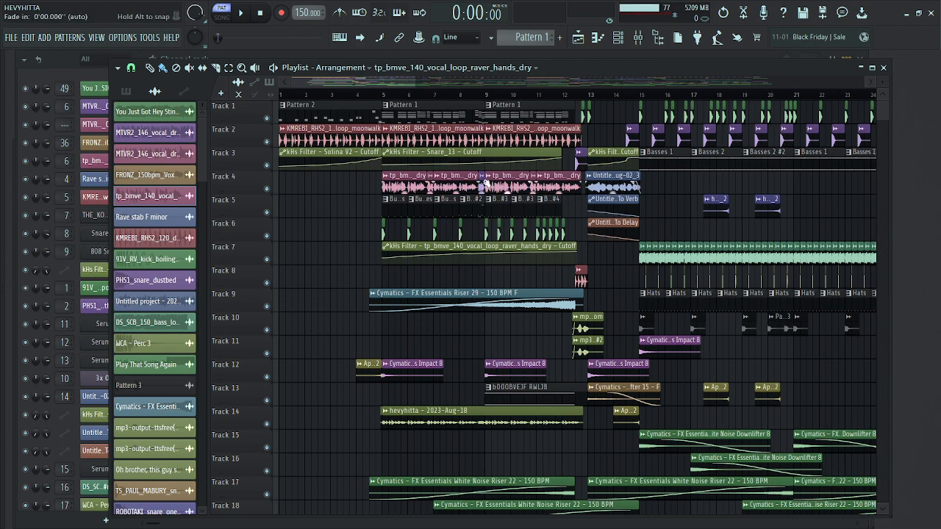
Step: Move the song position to bar 5 and pick the hevyhitta - 2023-Aug-18 clip on Track 14
{"action": "left_click_drag", "start_coordinate": [591, 98], "coordinate": [384, 116]}
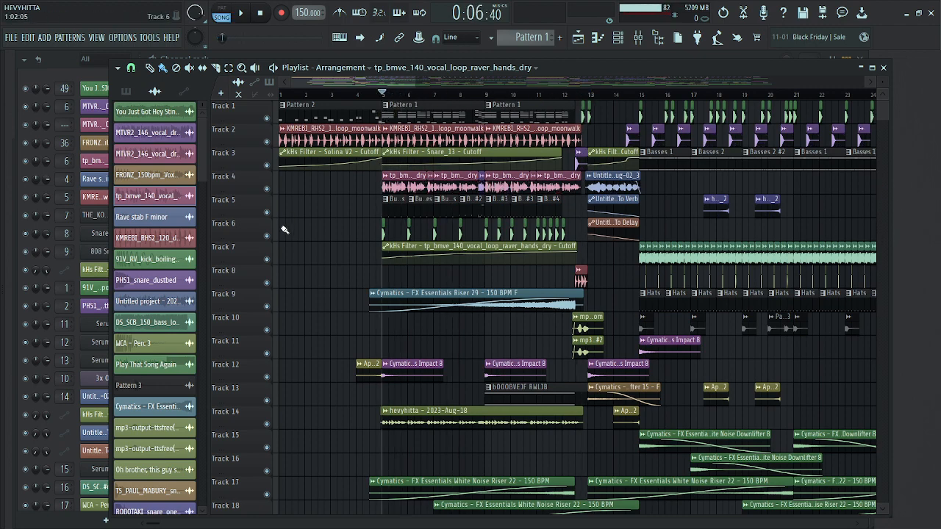
{"action": "scroll", "coordinate": [441, 309], "scroll_direction": "down", "scroll_amount": 3}
{"action": "left_click", "coordinate": [452, 345]}
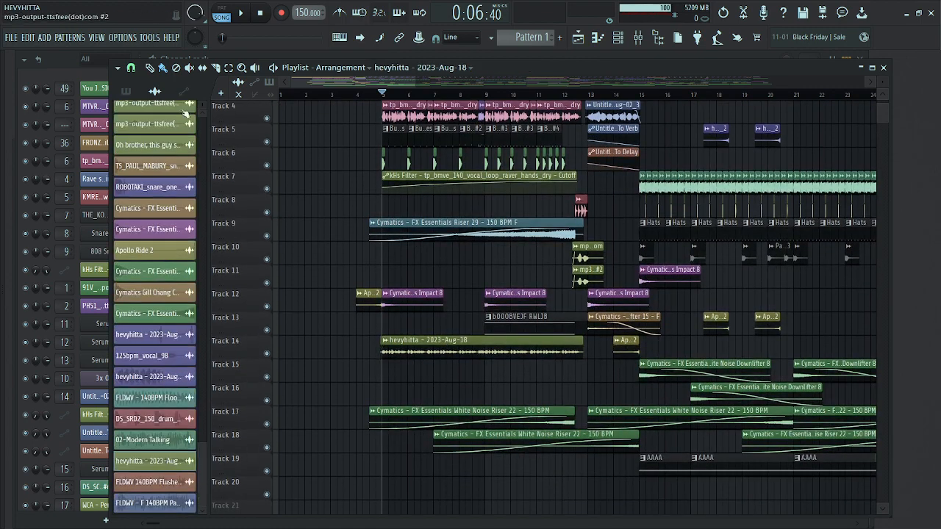
{"action": "left_click", "coordinate": [68, 65]}
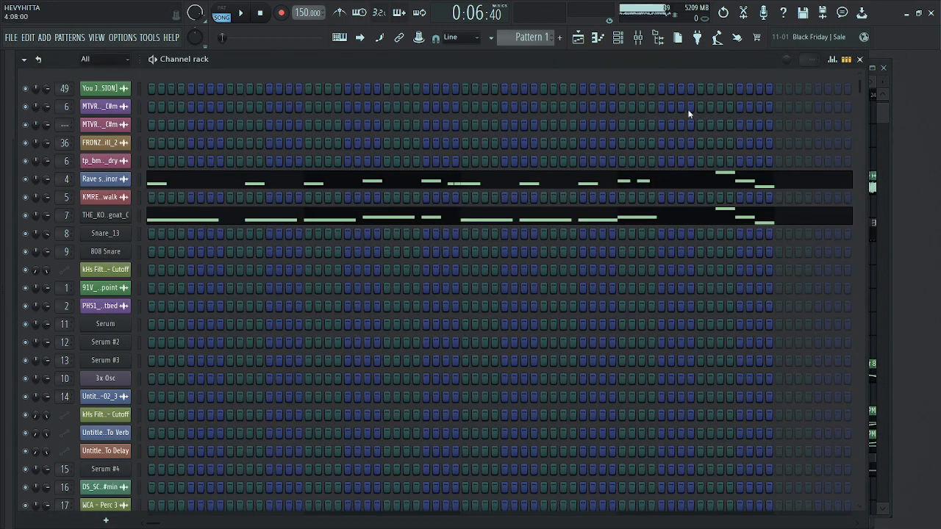
{"action": "left_click", "coordinate": [618, 37]}
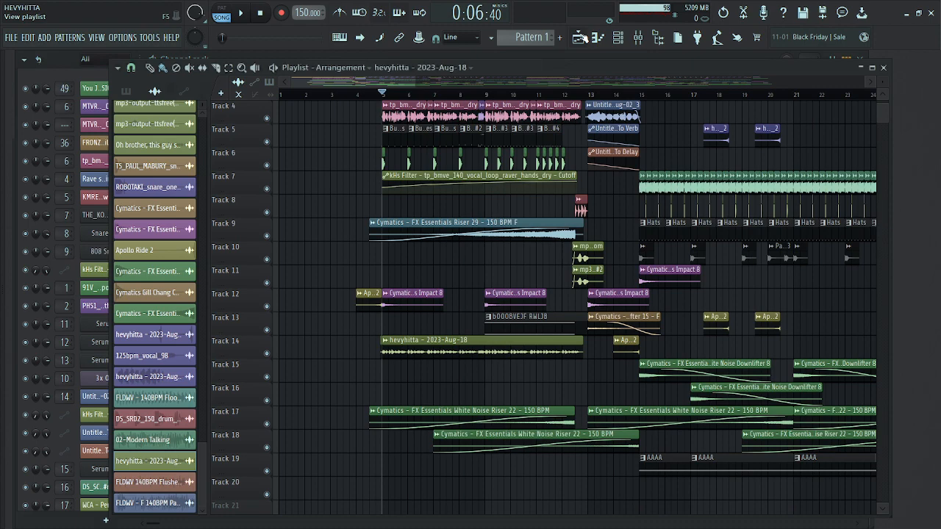
{"action": "left_click", "coordinate": [638, 38]}
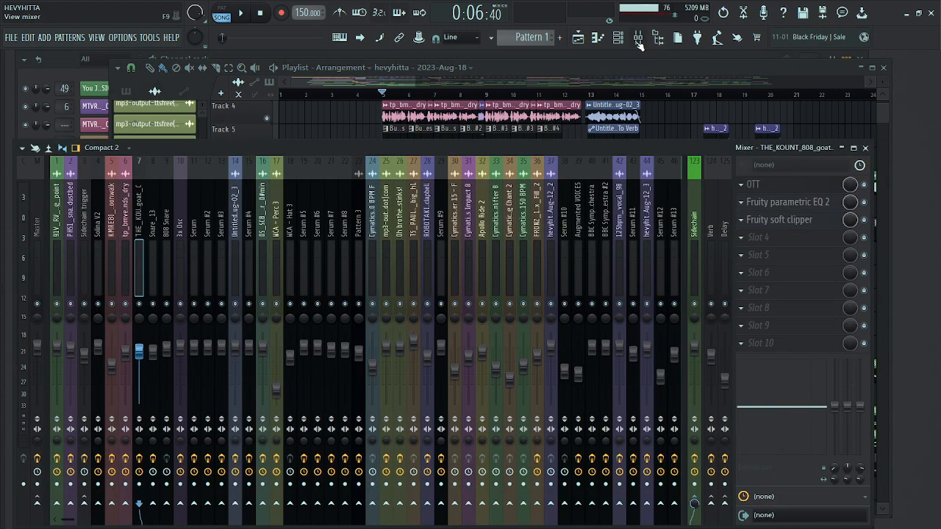
{"action": "left_click", "coordinate": [637, 68]}
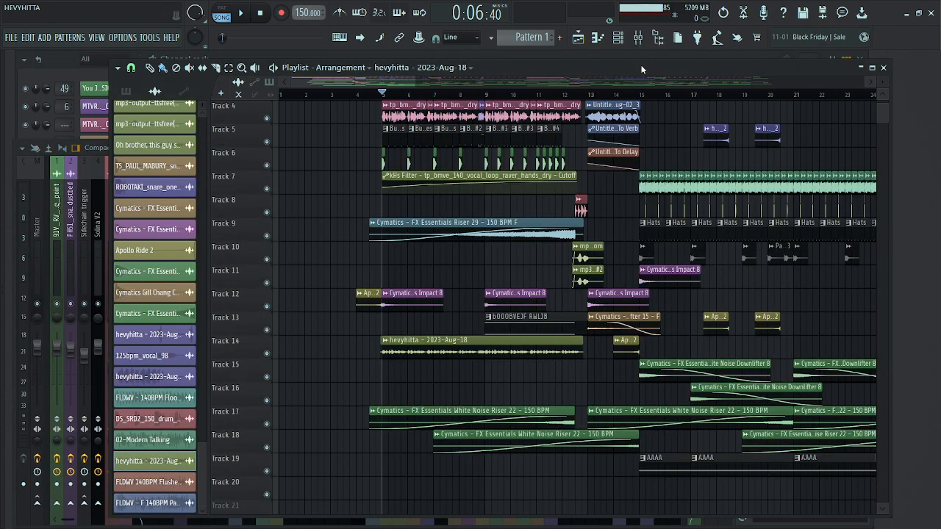
Step: Examine the Supercharger effect on mixer insert 52, hevyhitta - 2023-Aug-18, close its window and return to the playlist
{"action": "left_click", "coordinate": [87, 152]}
{"action": "left_click", "coordinate": [178, 147]}
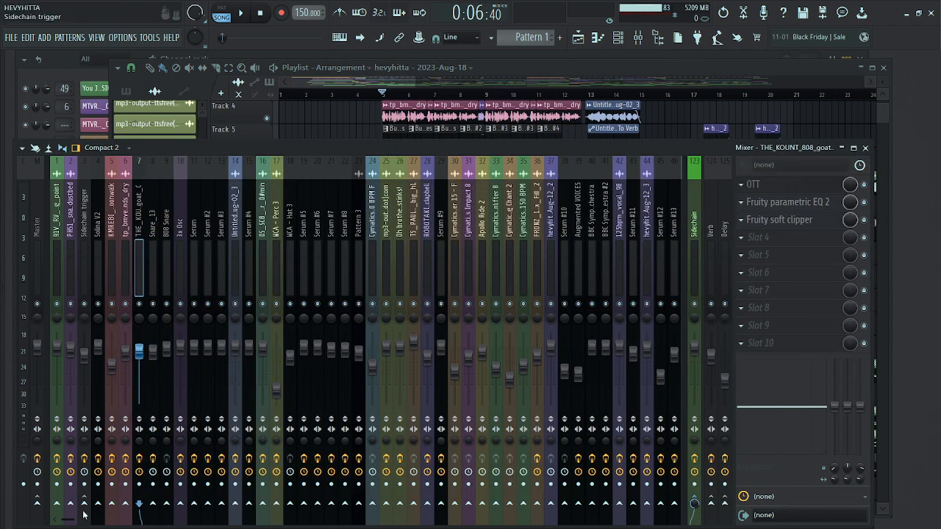
{"action": "left_click_drag", "start_coordinate": [69, 522], "coordinate": [144, 503]}
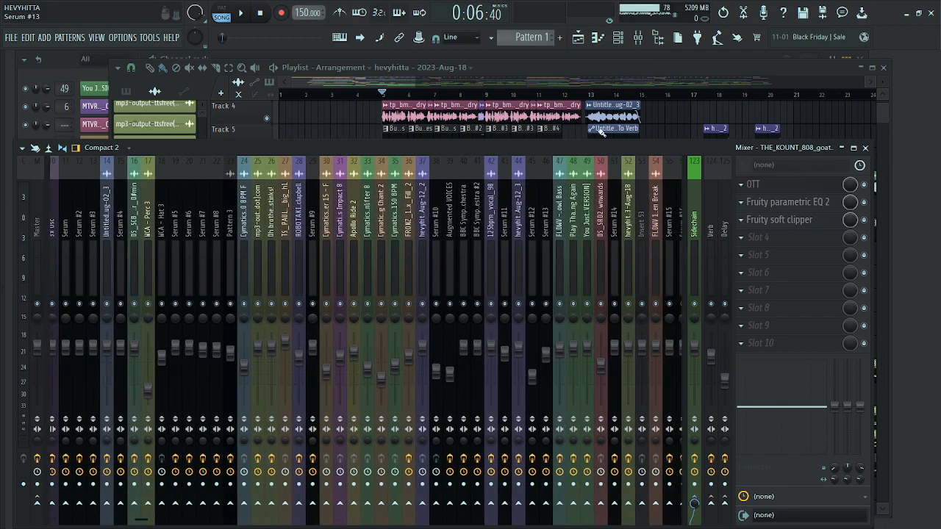
{"action": "left_click", "coordinate": [629, 213]}
{"action": "left_click", "coordinate": [773, 205]}
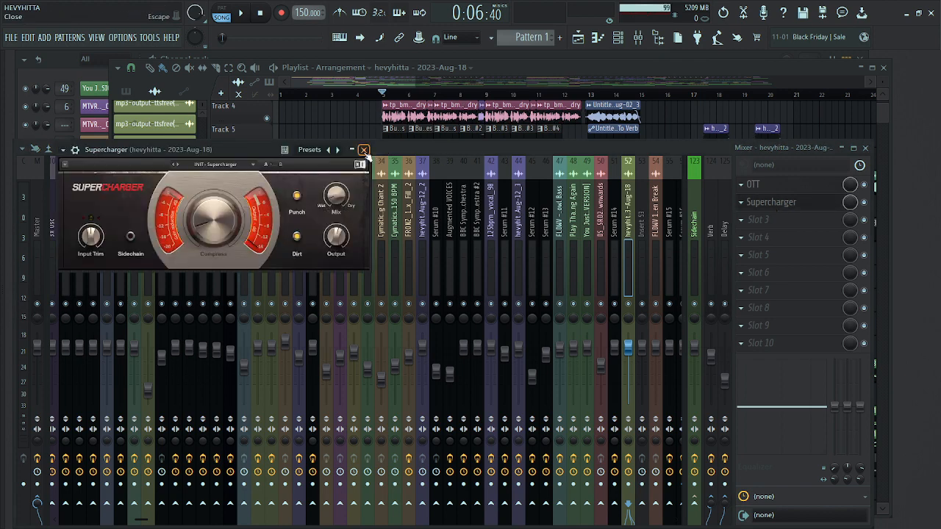
{"action": "left_click", "coordinate": [363, 149]}
{"action": "left_click", "coordinate": [541, 65]}
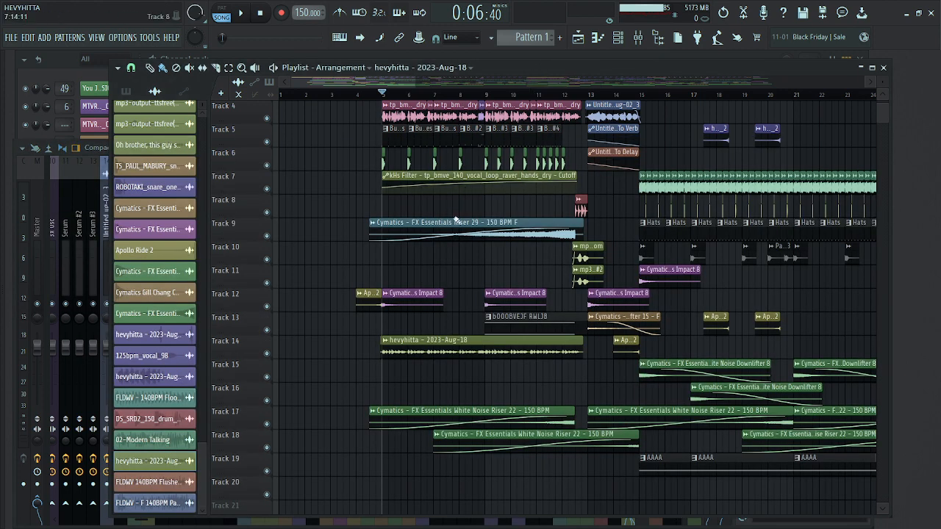
Step: Solo Track 5 and listen to its Build Snares patterns from bar 5, stopping playback after a short stretch
{"action": "mouse_move", "coordinate": [333, 81]}
{"action": "left_mouse_down"}
{"action": "mouse_move", "coordinate": [356, 88]}
{"action": "mouse_move", "coordinate": [328, 95]}
{"action": "left_mouse_up"}
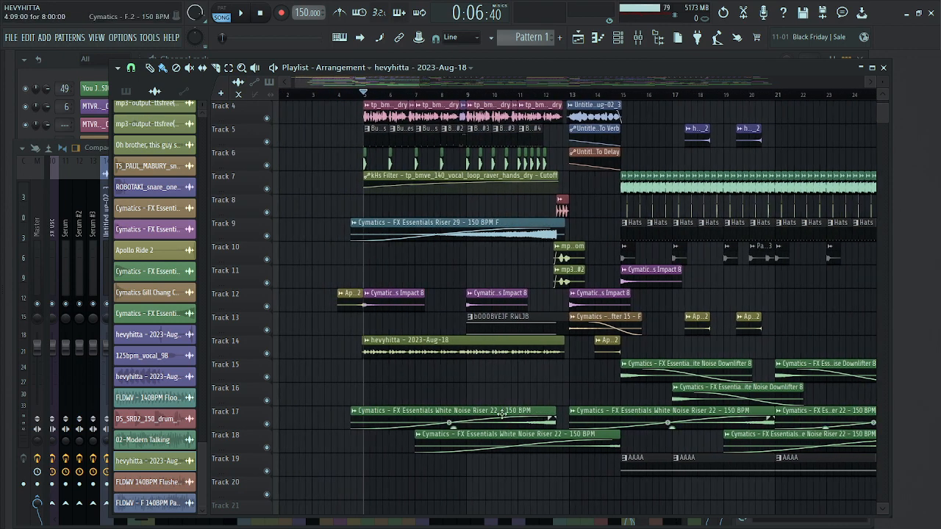
{"action": "scroll", "coordinate": [416, 386], "scroll_direction": "up", "scroll_amount": 3}
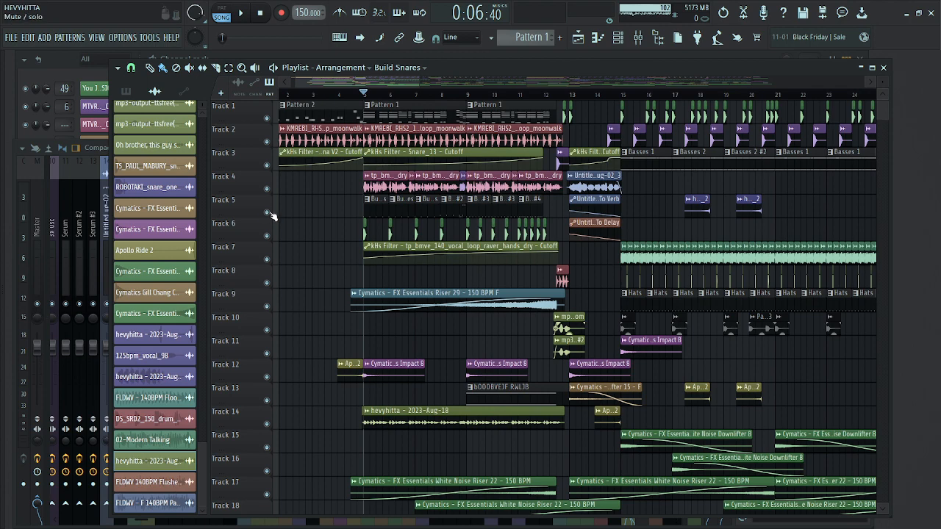
{"action": "right_click", "coordinate": [267, 213]}
{"action": "left_click", "coordinate": [238, 14]}
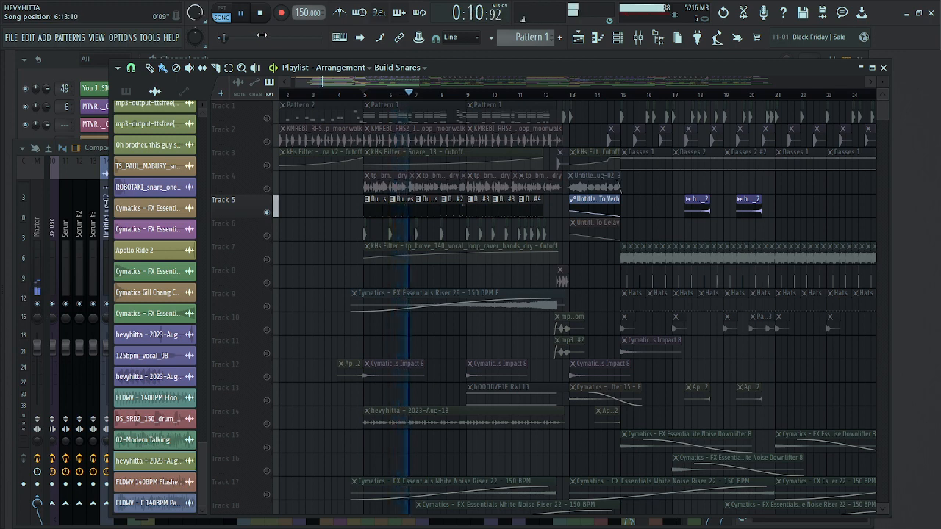
{"action": "key", "text": "space"}
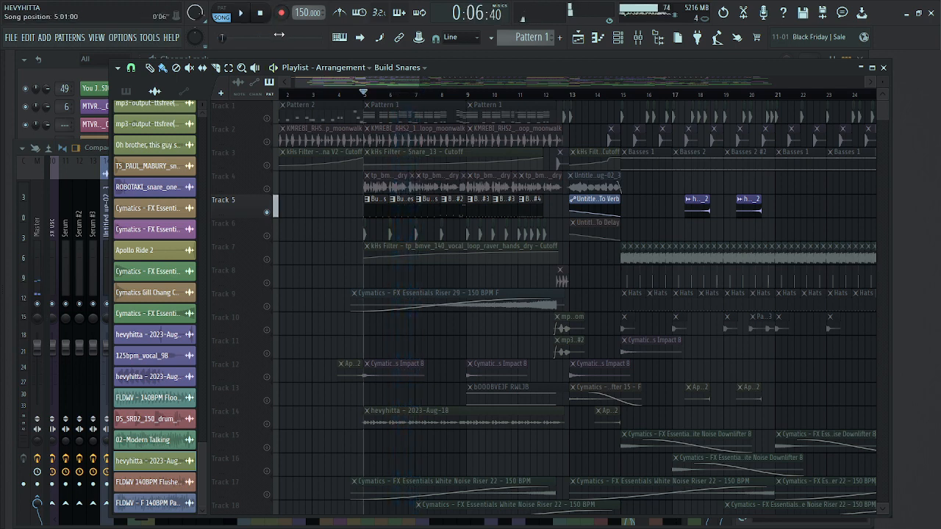
Step: Unmute Track 7 alongside the soloed Track 5, listen to both together, and turn all playlist tracks back on
{"action": "left_click", "coordinate": [267, 258]}
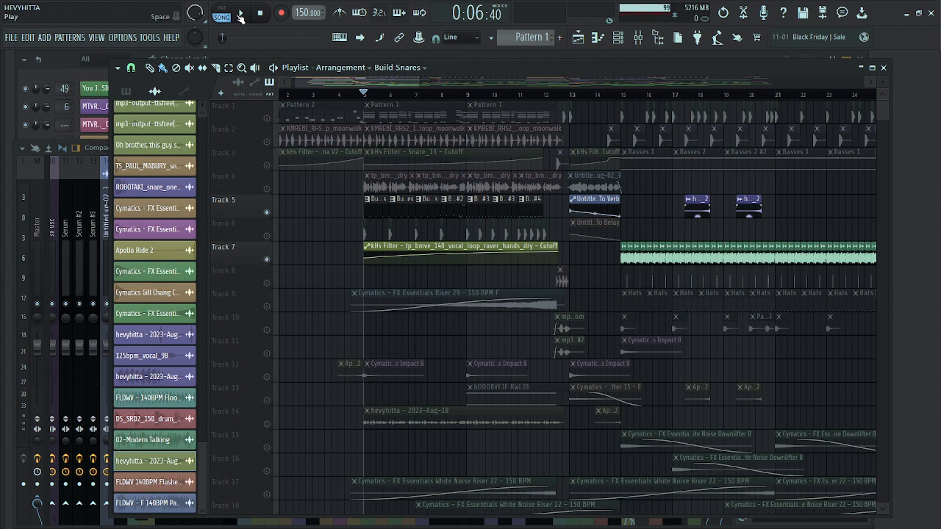
{"action": "left_click", "coordinate": [241, 16]}
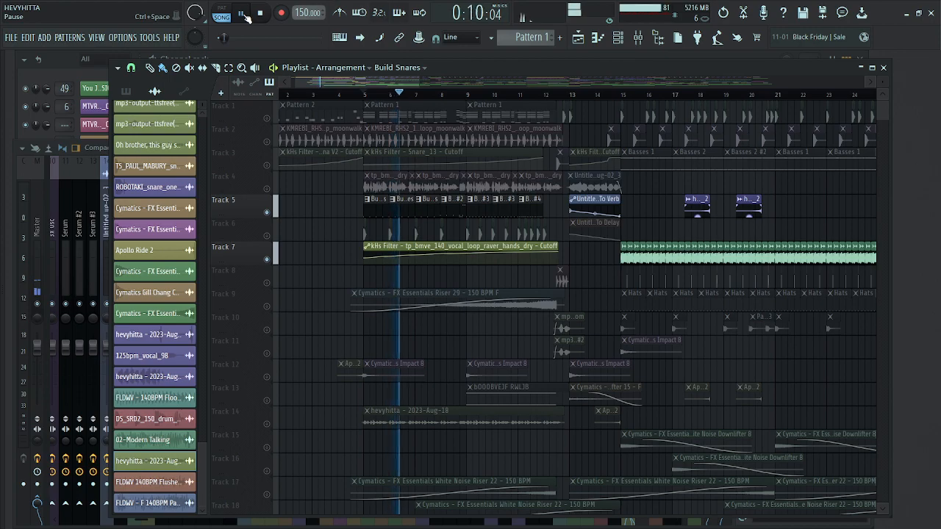
{"action": "left_click", "coordinate": [242, 15]}
{"action": "left_click_drag", "start_coordinate": [363, 81], "coordinate": [302, 80]}
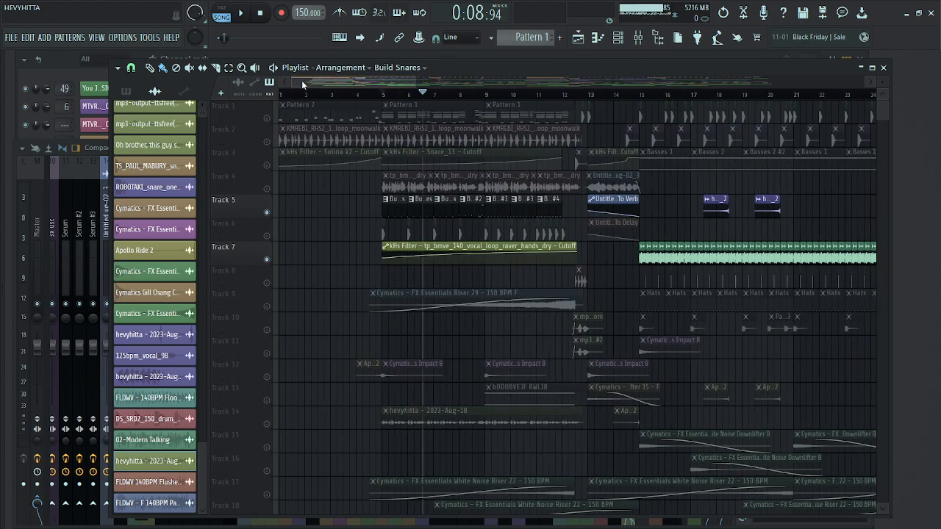
{"action": "right_click", "coordinate": [268, 214]}
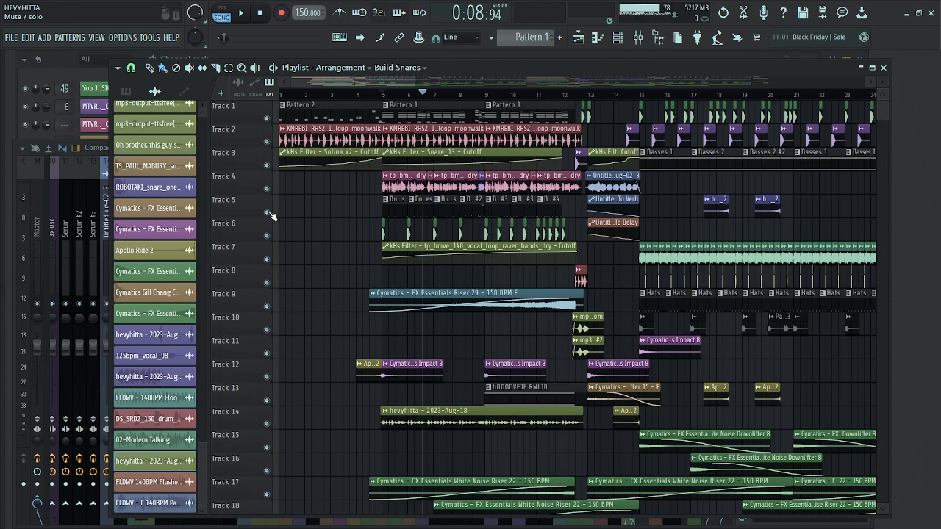
Step: Examine the effect chains on the Serum #16 and Serum #15 mixer inserts and return to the playlist
{"action": "left_click", "coordinate": [76, 71]}
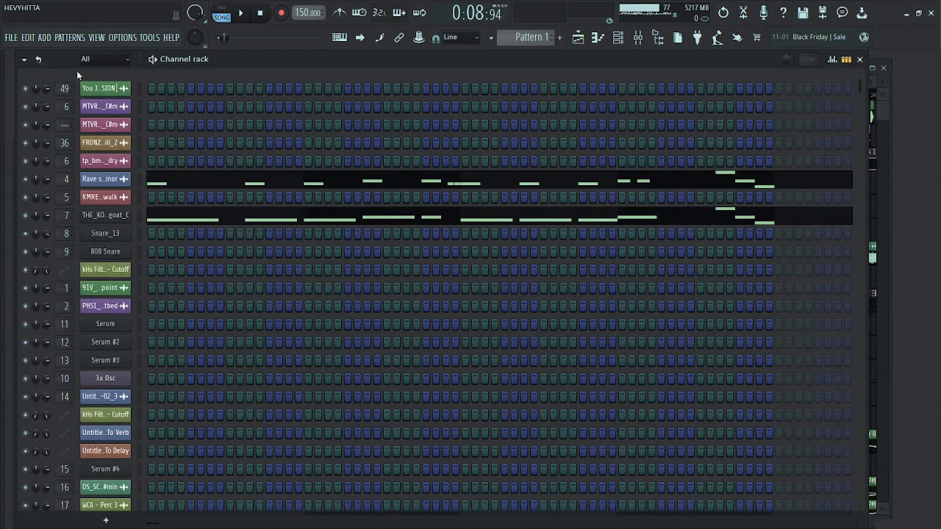
{"action": "left_click", "coordinate": [637, 40]}
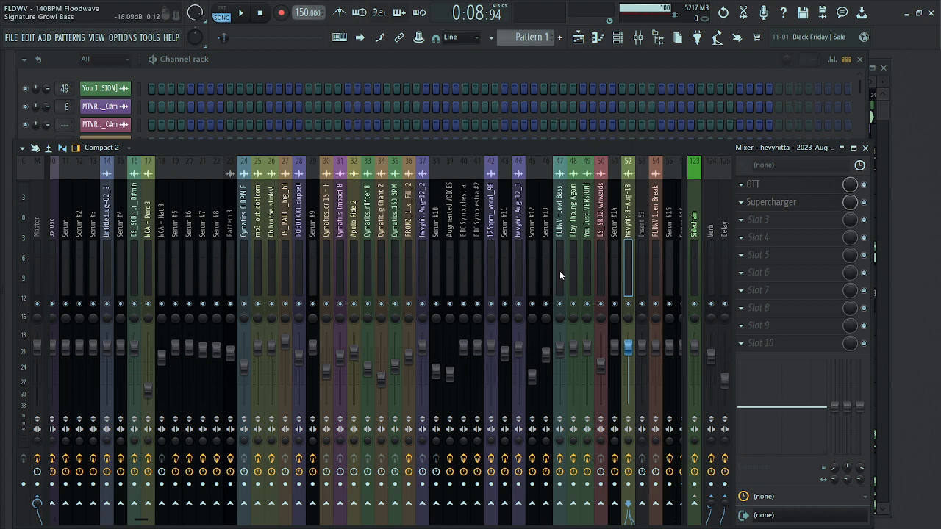
{"action": "left_click_drag", "start_coordinate": [144, 520], "coordinate": [210, 518]}
{"action": "left_click", "coordinate": [573, 240]}
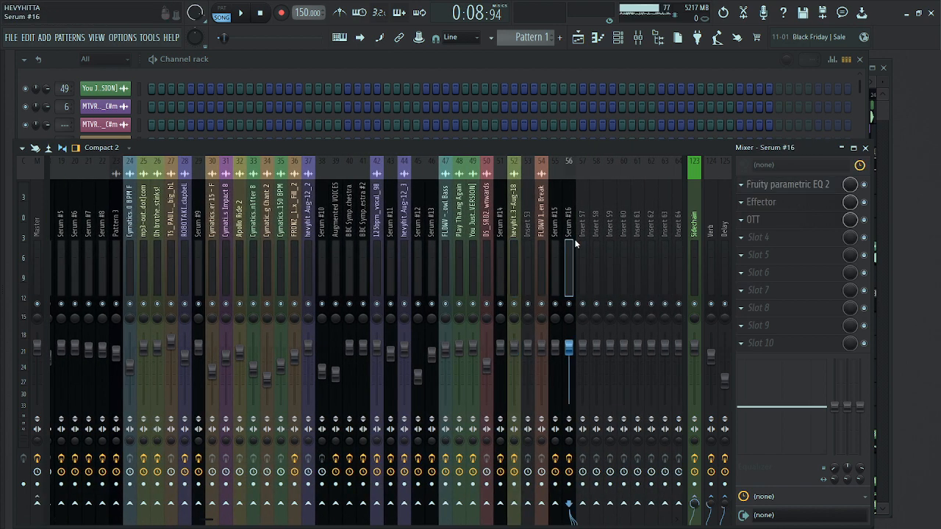
{"action": "left_click", "coordinate": [559, 242]}
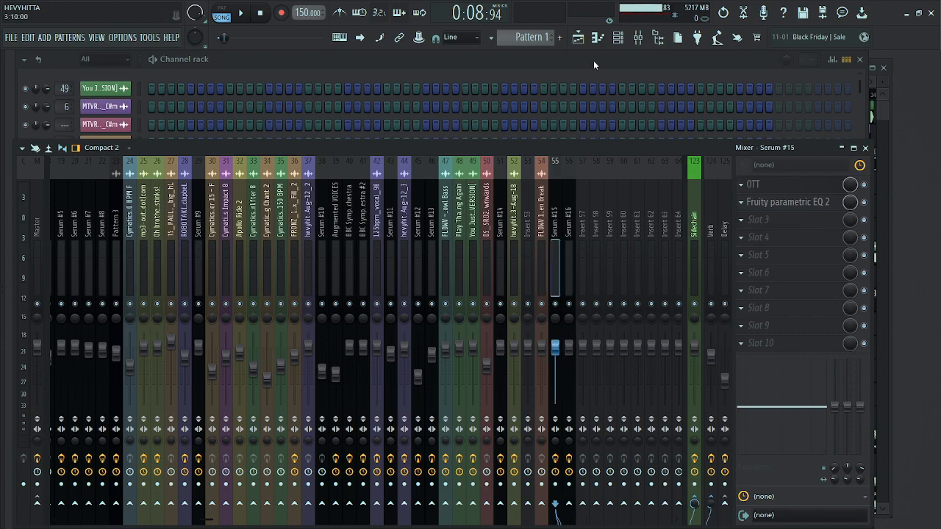
{"action": "key", "text": "F9"}
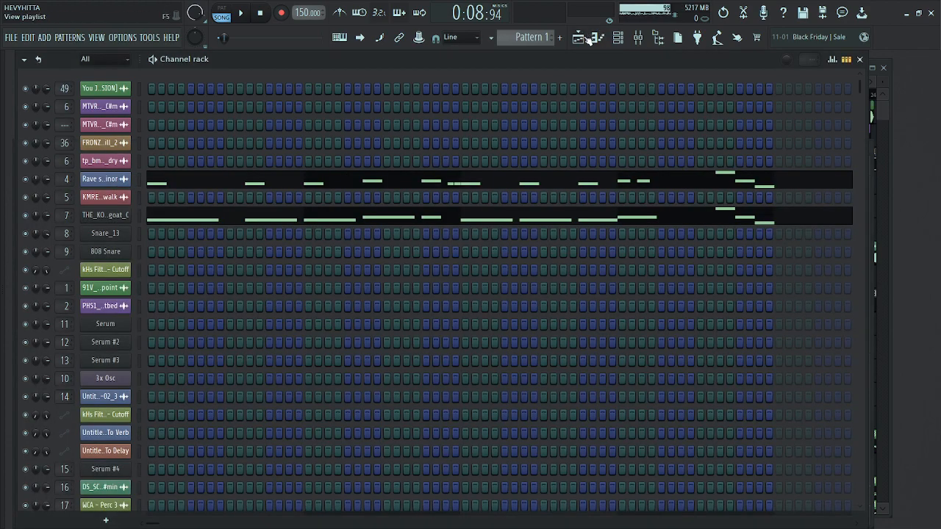
{"action": "left_click", "coordinate": [639, 41]}
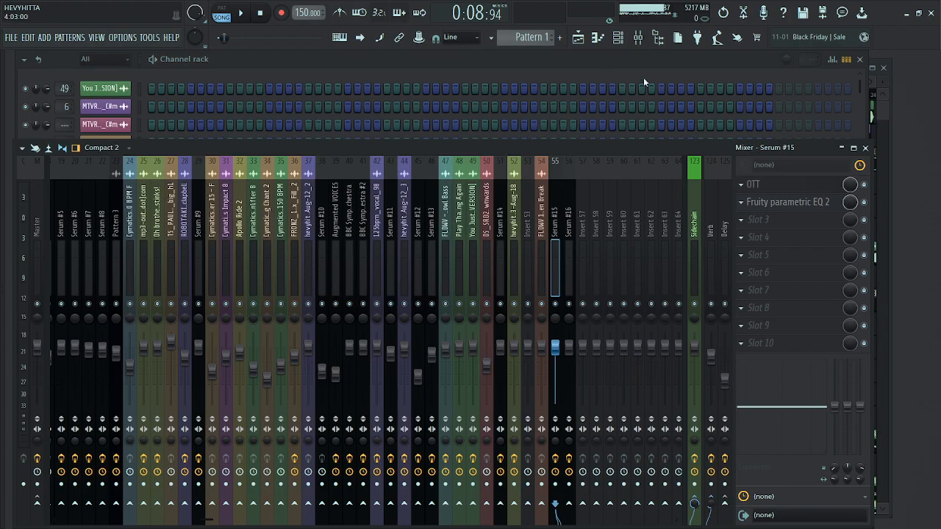
{"action": "left_click", "coordinate": [585, 41]}
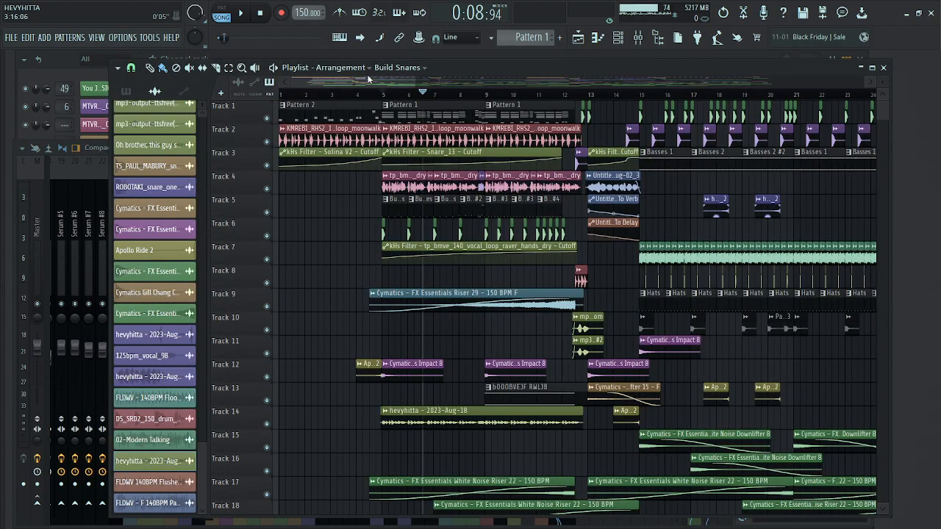
Step: Pick the Untitled project - 2023-Aug-02_3 clip on Track 4, preview its sample in the channel settings, close them and stop playback
{"action": "left_click_drag", "start_coordinate": [369, 78], "coordinate": [338, 142]}
{"action": "scroll", "coordinate": [408, 367], "scroll_direction": "down", "scroll_amount": 4}
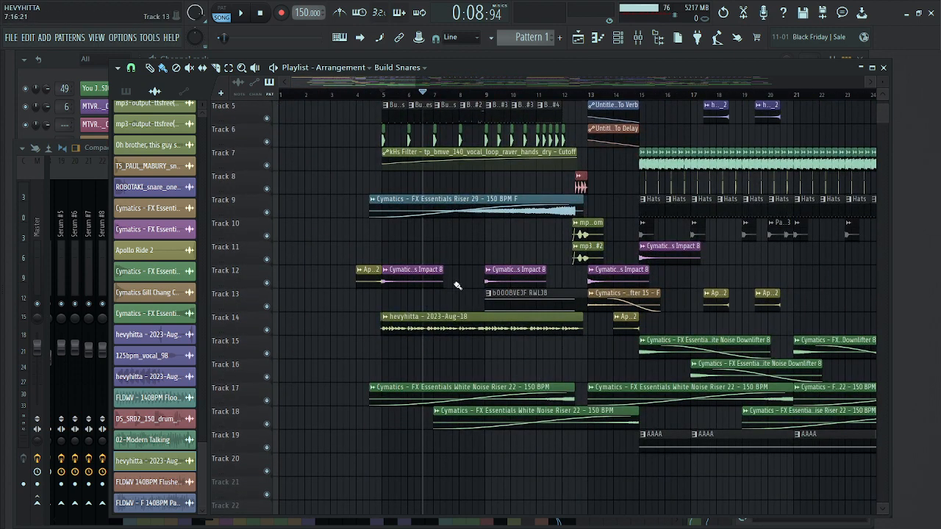
{"action": "scroll", "coordinate": [456, 287], "scroll_direction": "up", "scroll_amount": 3}
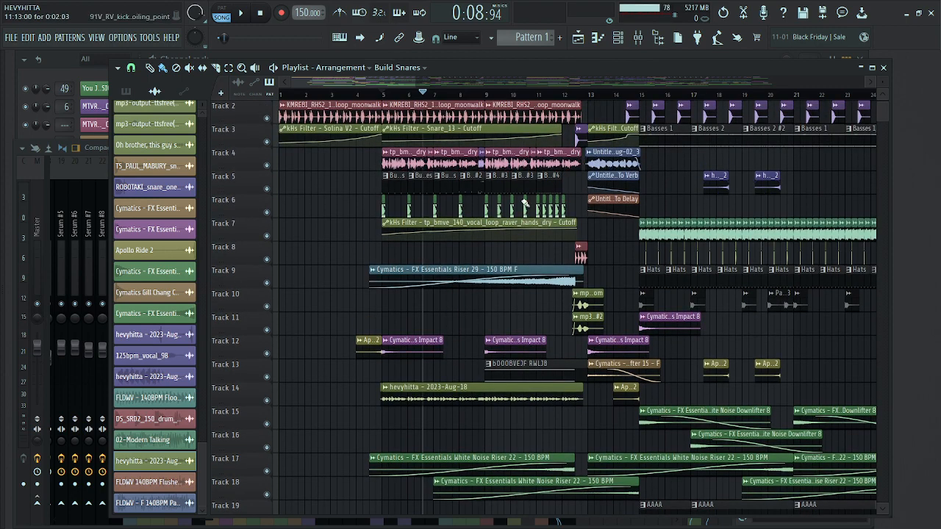
{"action": "scroll", "coordinate": [632, 269], "scroll_direction": "up", "scroll_amount": 1}
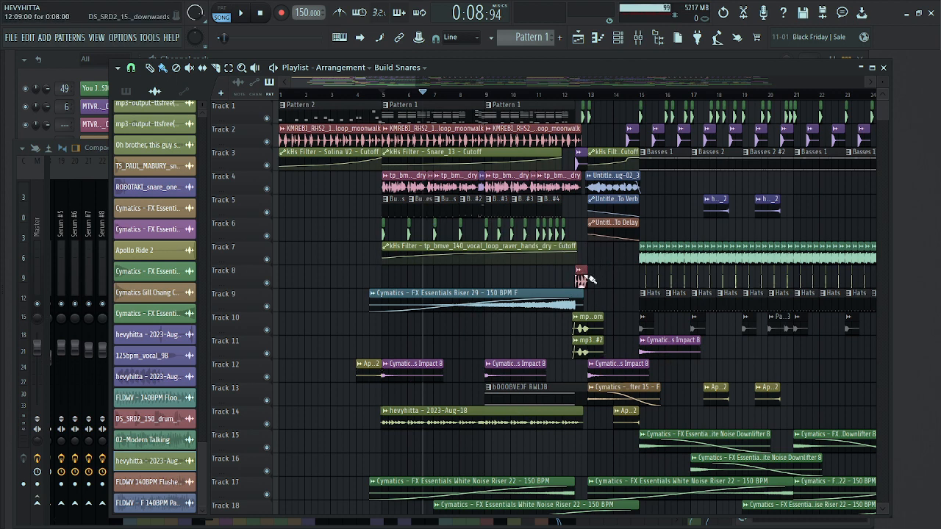
{"action": "left_click", "coordinate": [614, 177]}
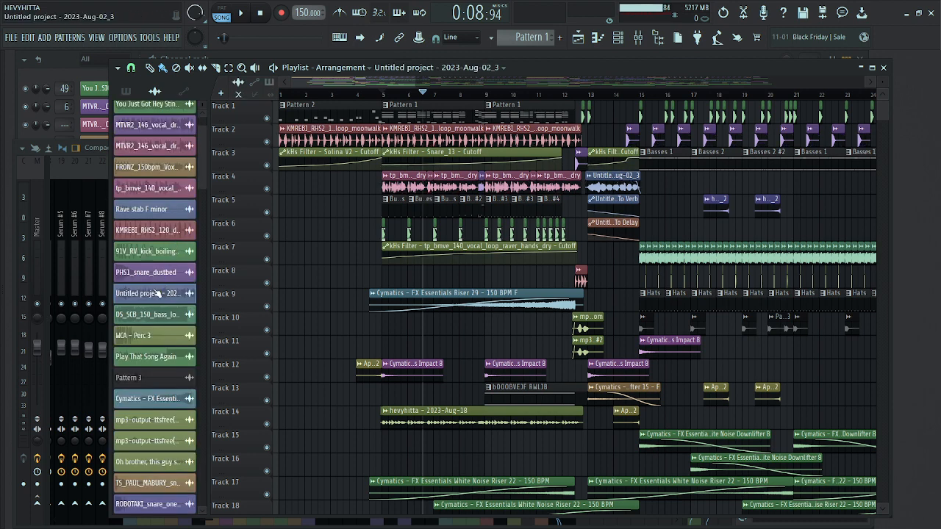
{"action": "left_click", "coordinate": [156, 293]}
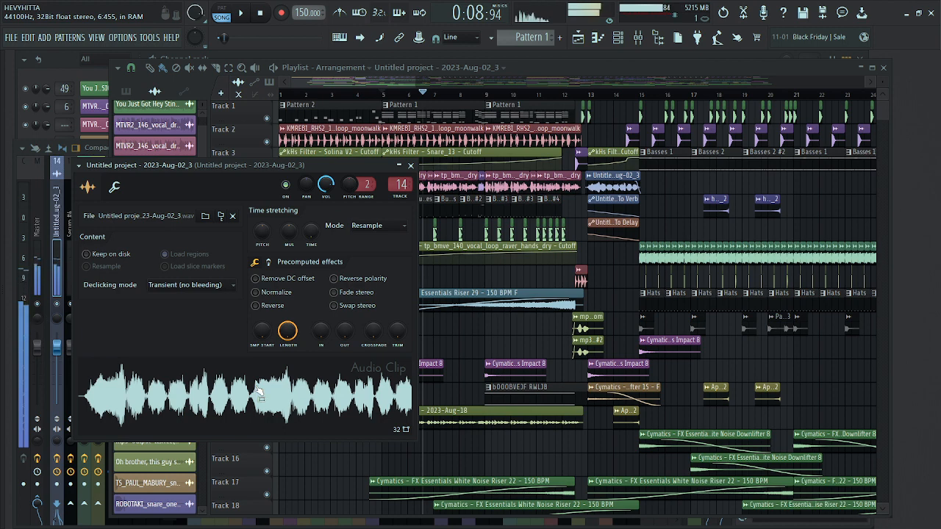
{"action": "left_click", "coordinate": [411, 165]}
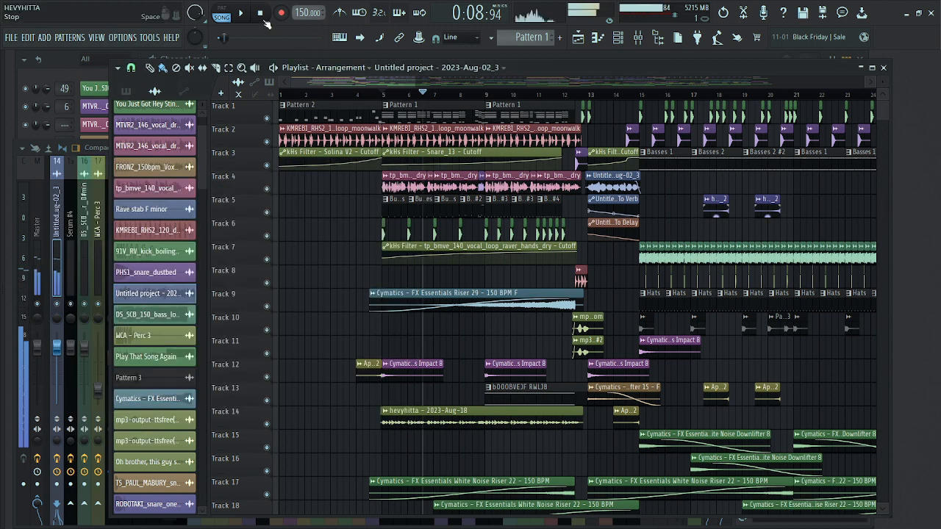
{"action": "left_click", "coordinate": [261, 15]}
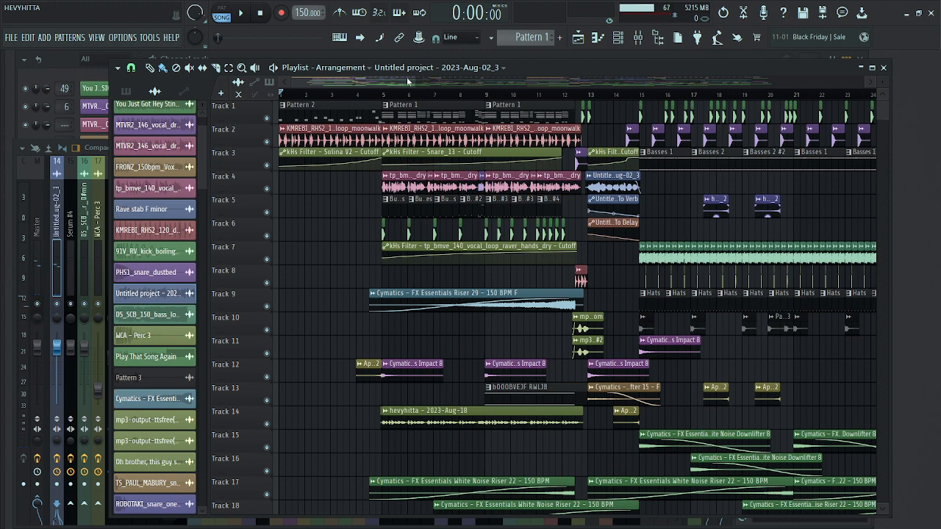
{"action": "left_click_drag", "start_coordinate": [406, 77], "coordinate": [440, 88]}
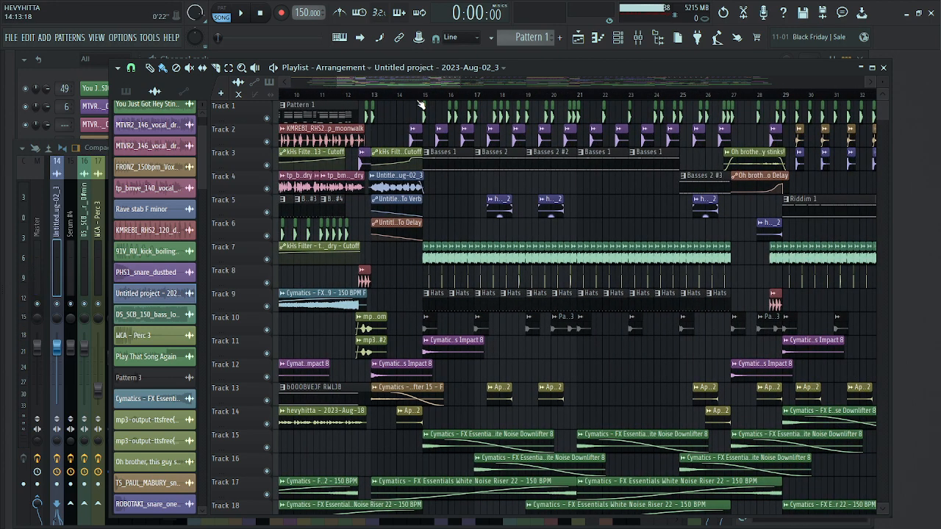
Step: Look over the first drop from bar 15 and the second drop section, picking the Pattern 22 clip on Track 6, and return to the first drop
{"action": "left_click_drag", "start_coordinate": [423, 96], "coordinate": [474, 100]}
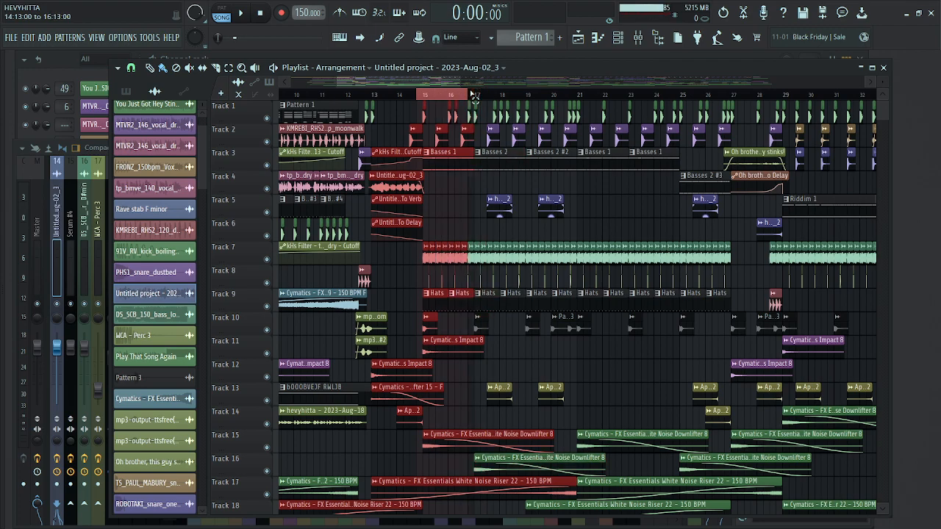
{"action": "left_click", "coordinate": [455, 96]}
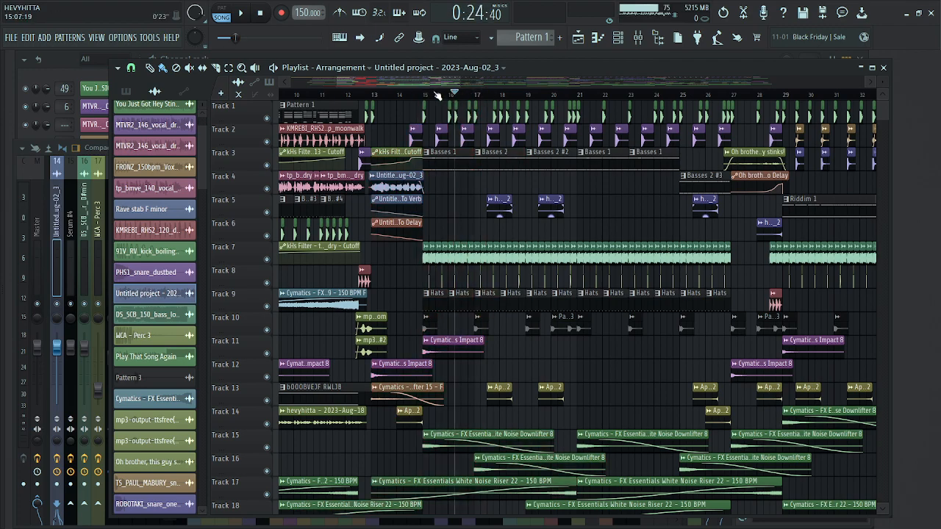
{"action": "left_click_drag", "start_coordinate": [438, 85], "coordinate": [479, 157]}
{"action": "left_click_drag", "start_coordinate": [427, 85], "coordinate": [590, 136]}
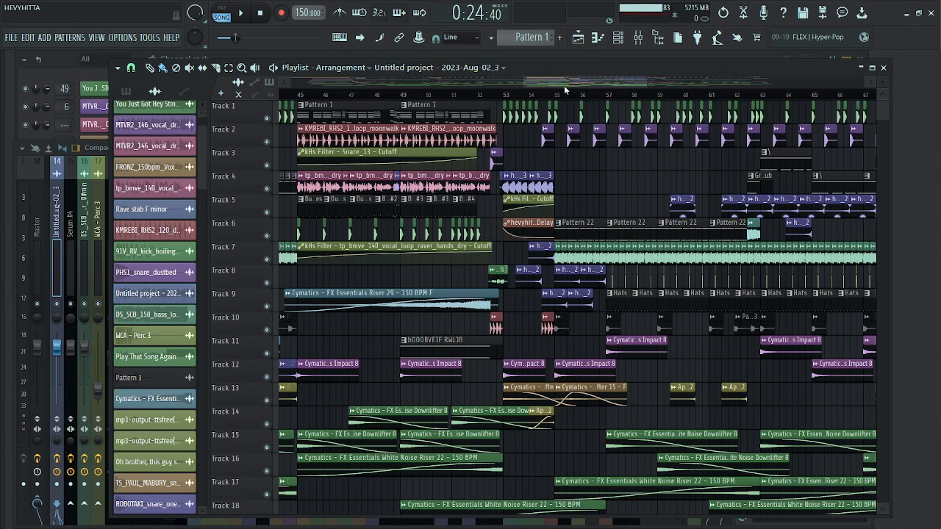
{"action": "left_click_drag", "start_coordinate": [574, 89], "coordinate": [572, 89]}
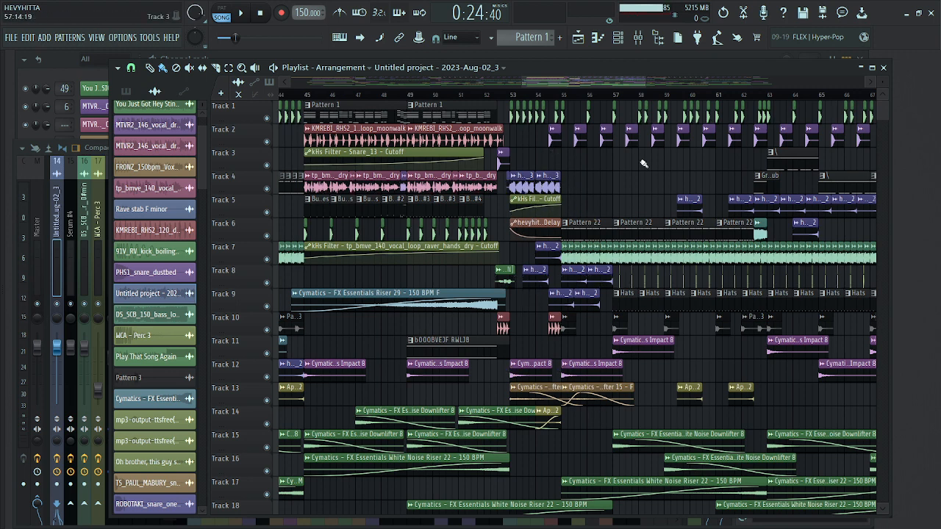
{"action": "left_click", "coordinate": [588, 223]}
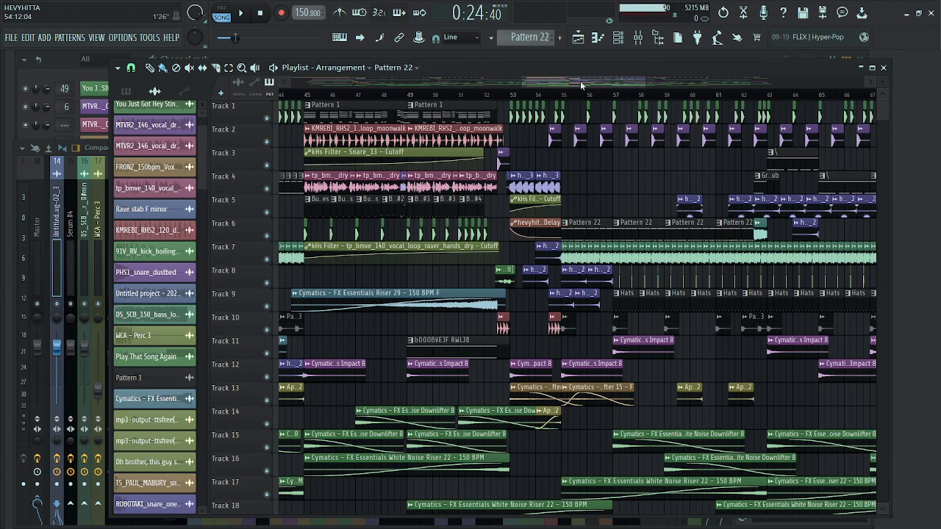
{"action": "left_click_drag", "start_coordinate": [580, 82], "coordinate": [397, 111]}
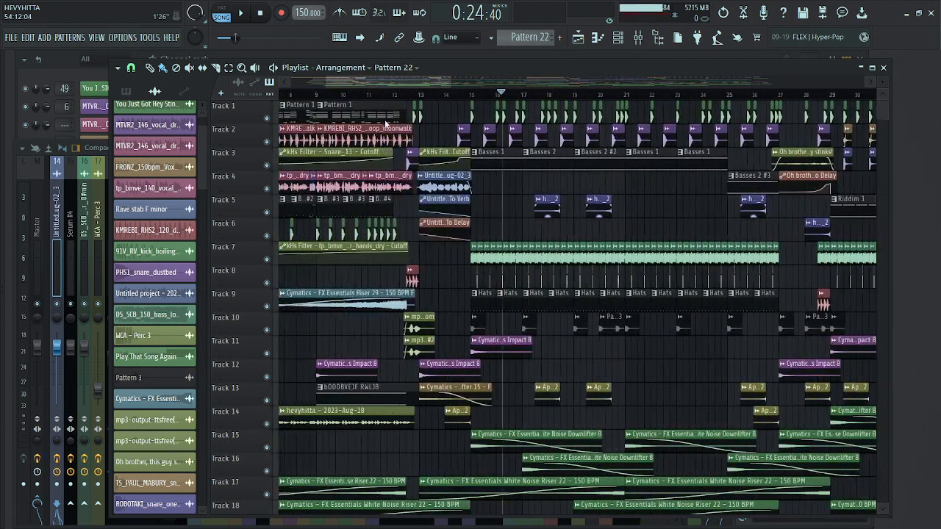
Step: Solo playlist Track 7, place the playhead at bar 15, and look through the tracks of the first drop
{"action": "right_click", "coordinate": [263, 257]}
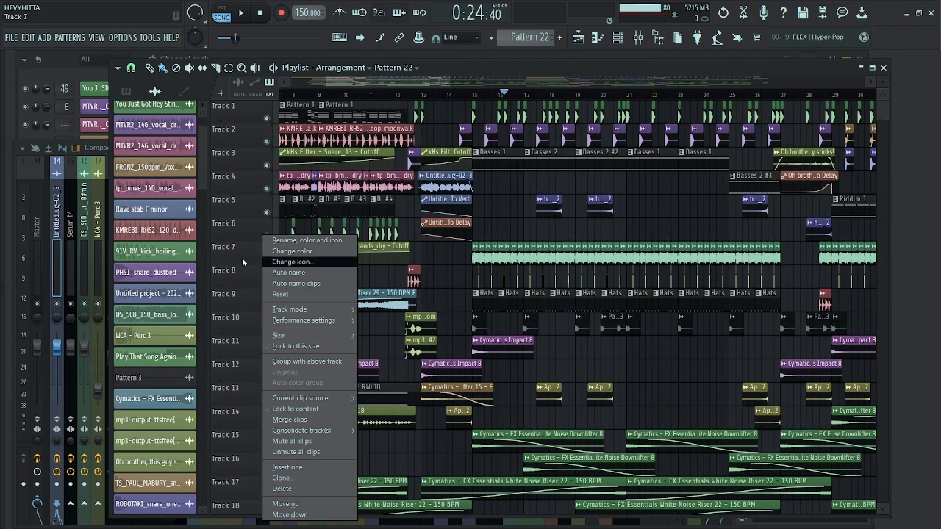
{"action": "left_click", "coordinate": [242, 257]}
{"action": "right_click", "coordinate": [267, 259]}
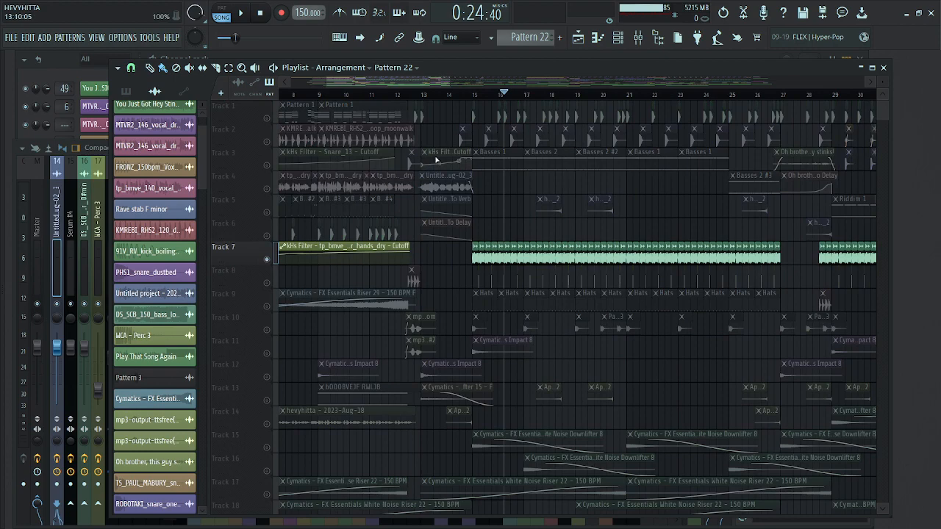
{"action": "left_click", "coordinate": [474, 96]}
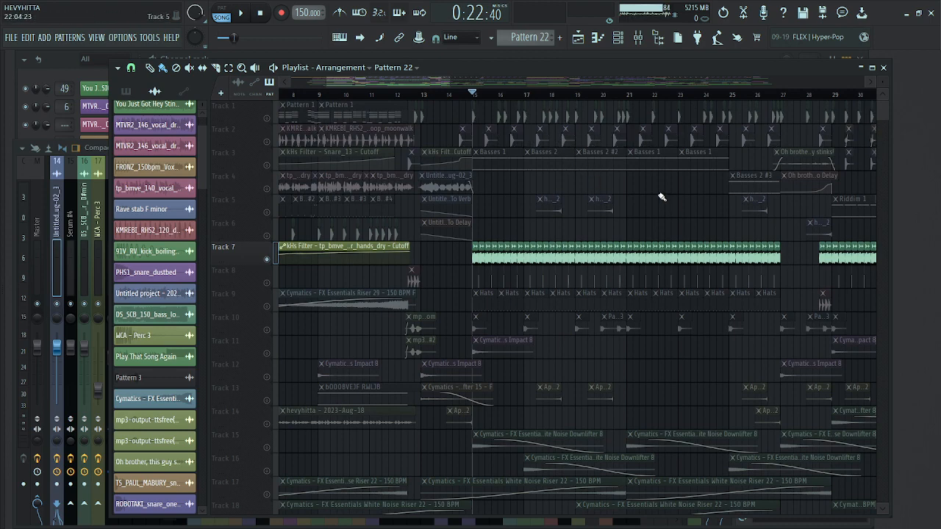
{"action": "scroll", "coordinate": [647, 217], "scroll_direction": "down", "scroll_amount": 5}
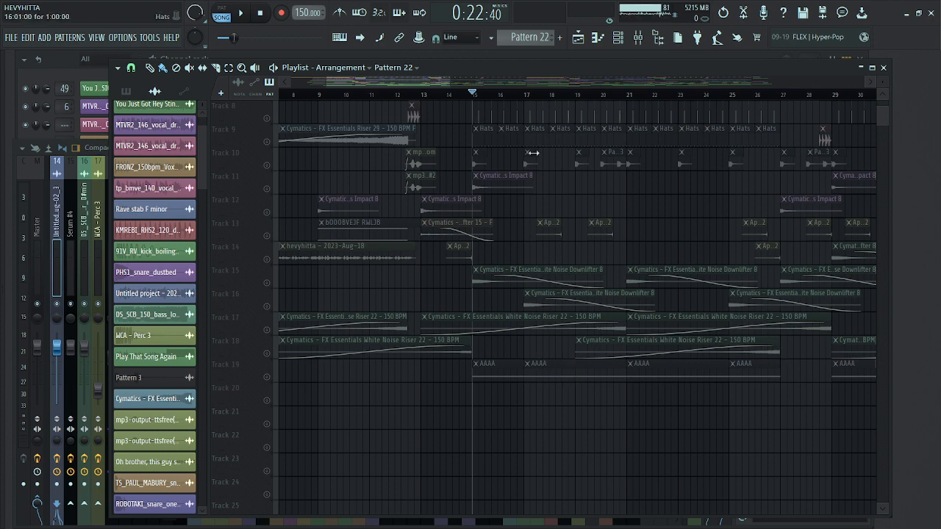
{"action": "scroll", "coordinate": [533, 152], "scroll_direction": "up", "scroll_amount": 4}
{"action": "scroll", "coordinate": [640, 169], "scroll_direction": "up", "scroll_amount": 2}
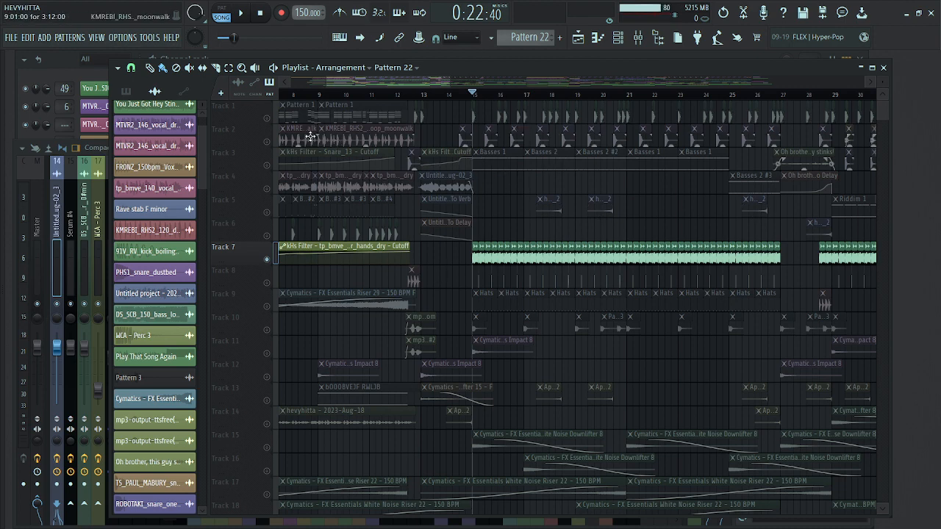
Step: Solo Tracks 1 and 2, listen briefly from bar 15, and pick the 91V_RV_kick_boiling_point sample
{"action": "right_click", "coordinate": [269, 118]}
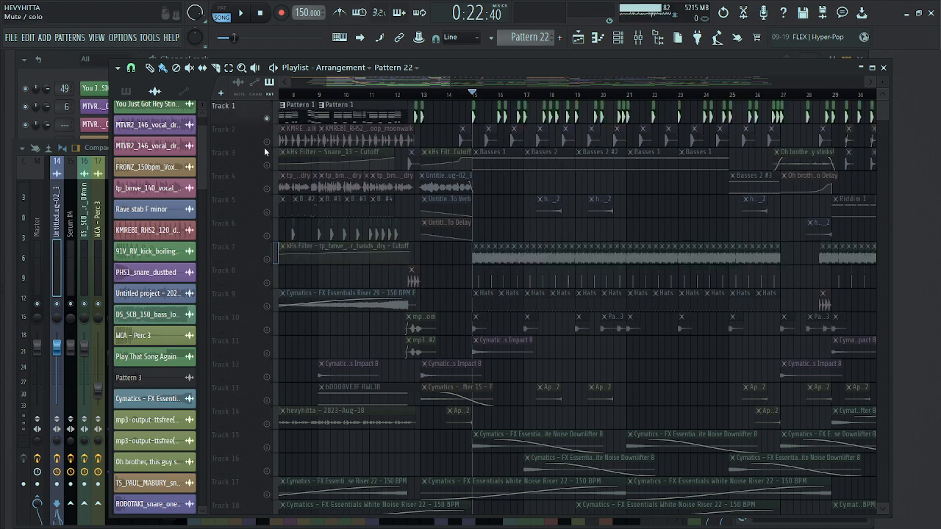
{"action": "right_click", "coordinate": [263, 145]}
{"action": "right_click", "coordinate": [268, 140]}
{"action": "left_click", "coordinate": [268, 142]}
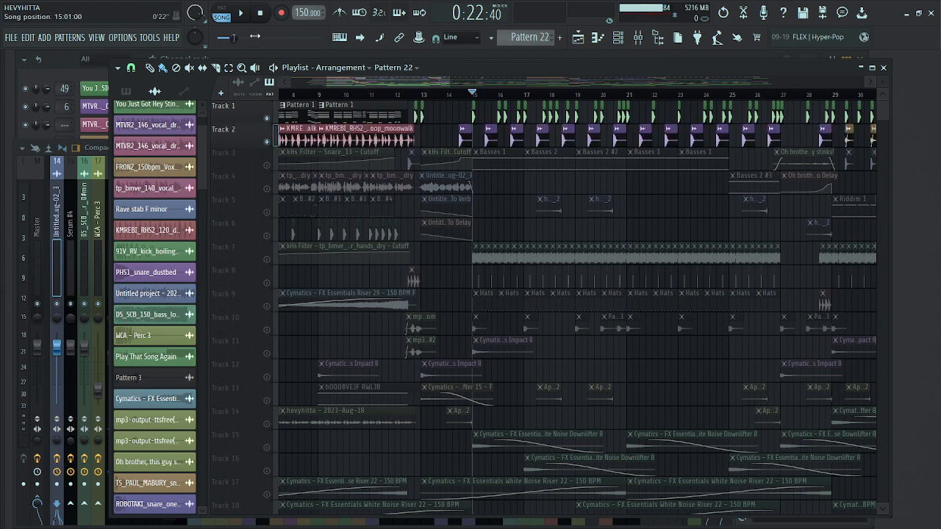
{"action": "left_click", "coordinate": [241, 14]}
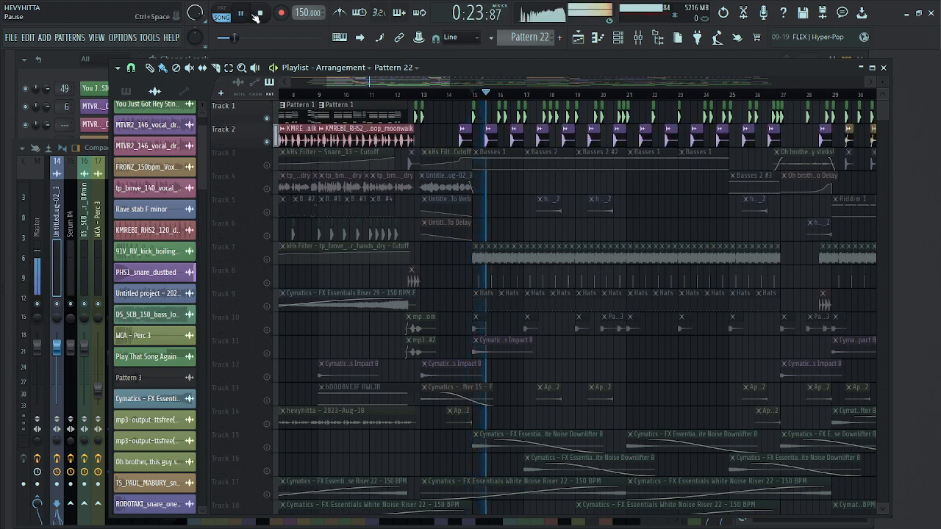
{"action": "left_click", "coordinate": [261, 14]}
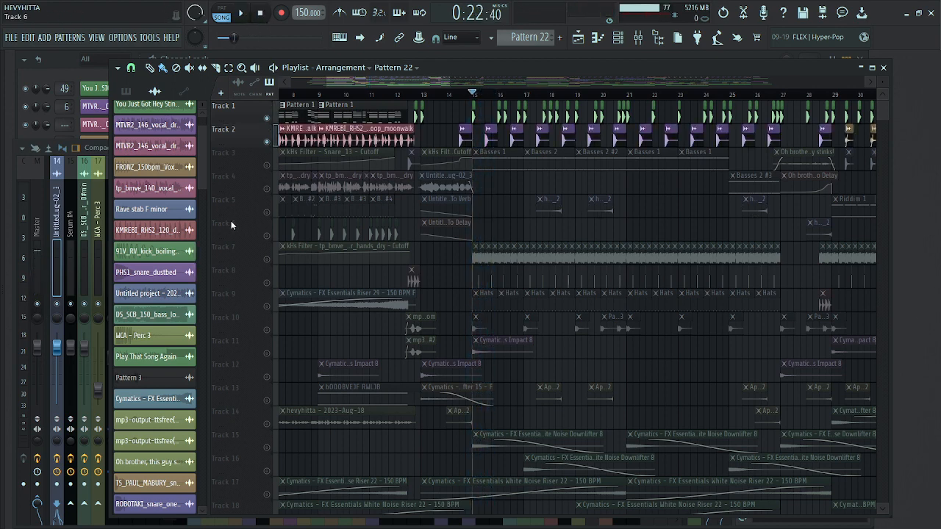
{"action": "scroll", "coordinate": [158, 217], "scroll_direction": "up", "scroll_amount": 1}
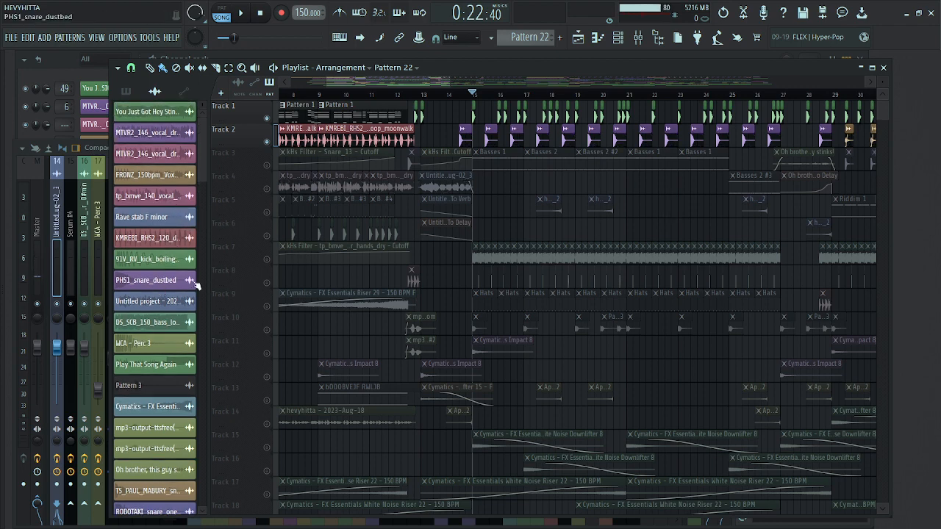
{"action": "left_click", "coordinate": [159, 265]}
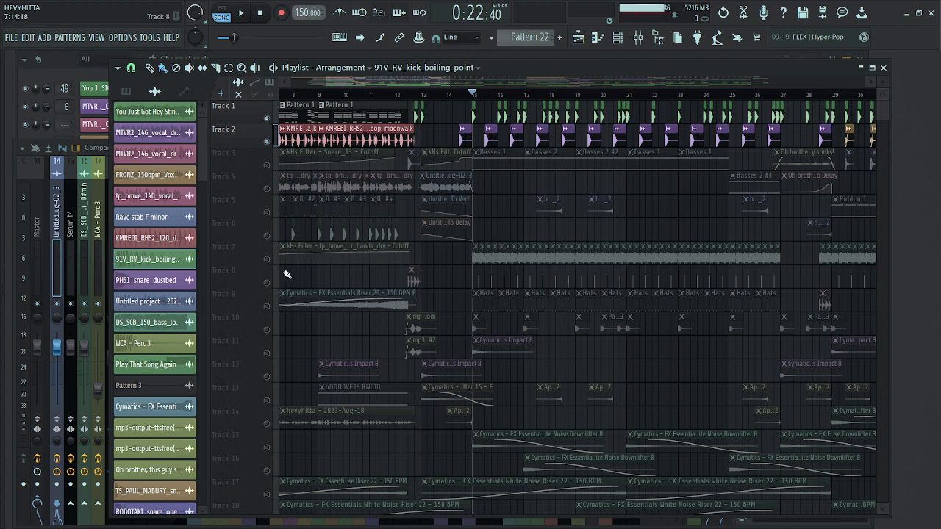
Step: Solo Track 7, listen to its clips from bar 15, stop playback, and put the playhead back at bar 15
{"action": "left_click", "coordinate": [269, 257]}
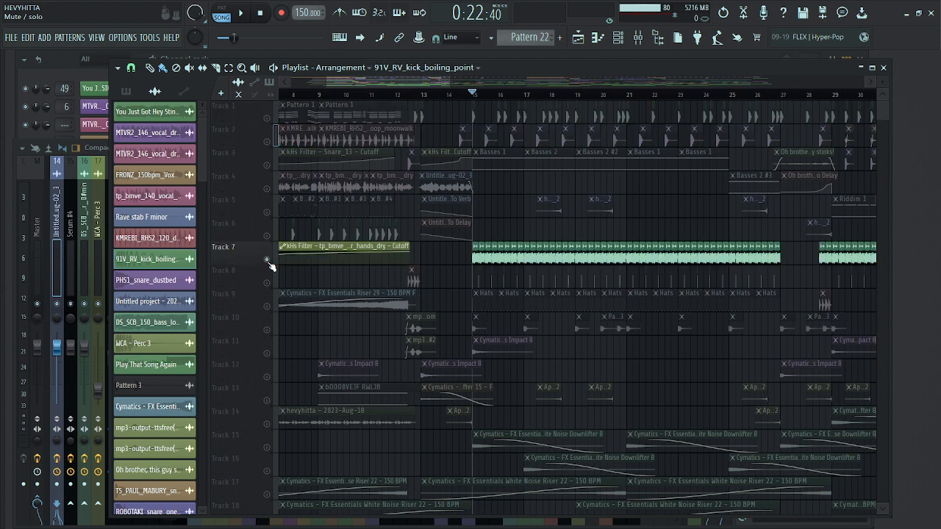
{"action": "left_click", "coordinate": [242, 16]}
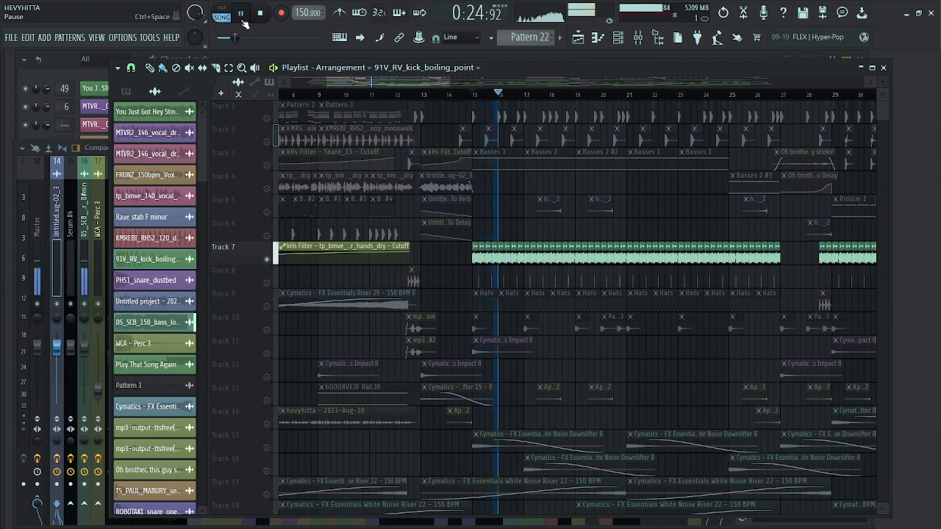
{"action": "left_click", "coordinate": [243, 20]}
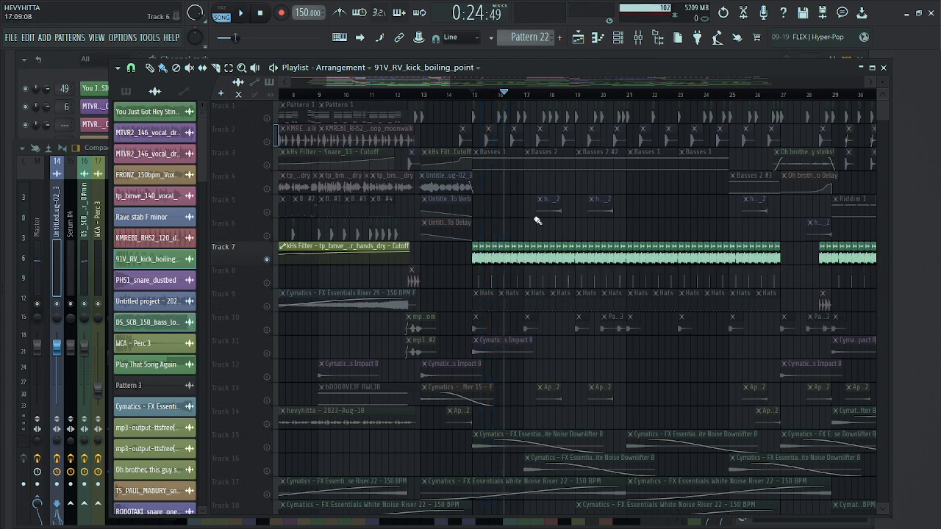
{"action": "left_click", "coordinate": [472, 95]}
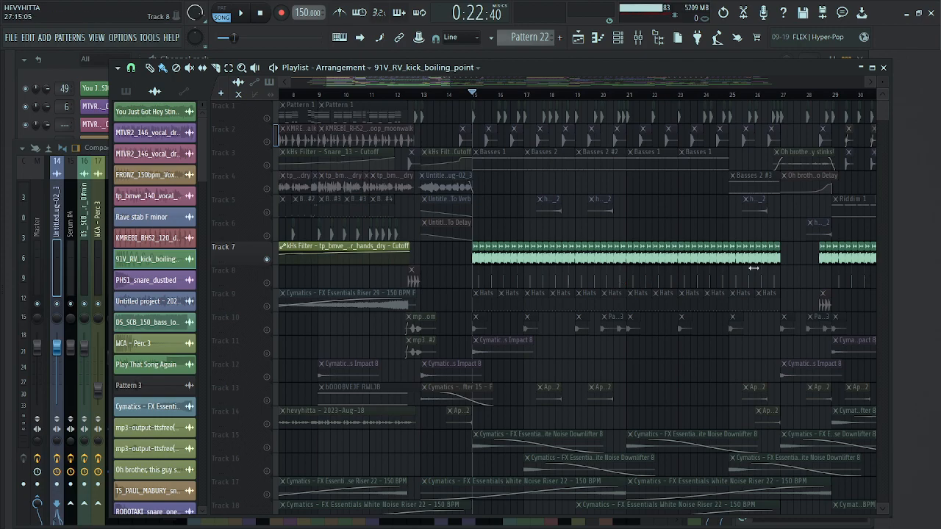
Step: Compare Track 7 in the later drop around bars 61 to 83, and open the first Basses 1 clips' piano roll briefly before closing it
{"action": "left_click_drag", "start_coordinate": [374, 82], "coordinate": [658, 83]}
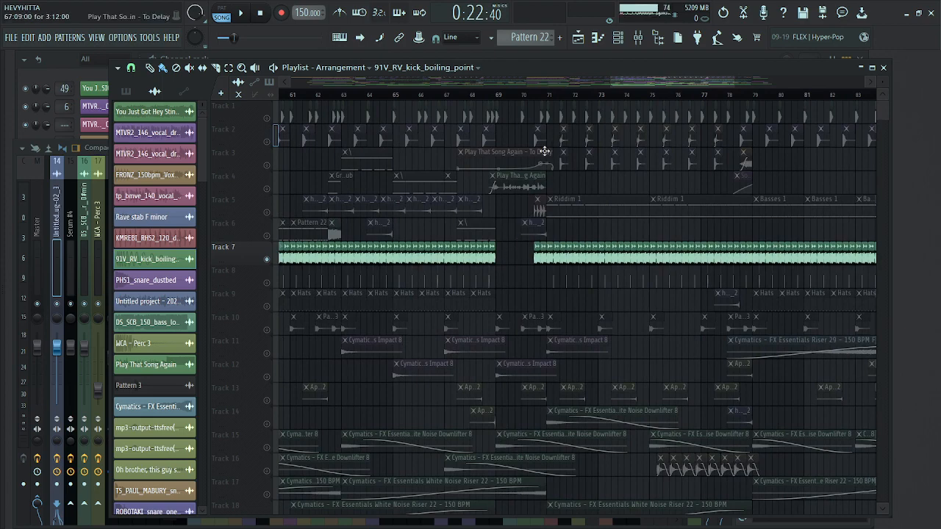
{"action": "left_click_drag", "start_coordinate": [653, 86], "coordinate": [403, 151]}
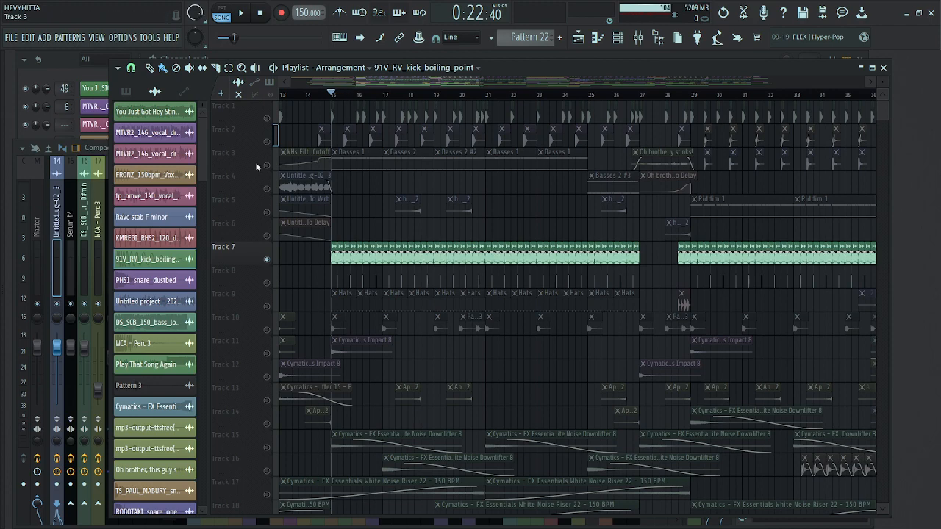
{"action": "scroll", "coordinate": [257, 160], "scroll_direction": "down", "scroll_amount": 4}
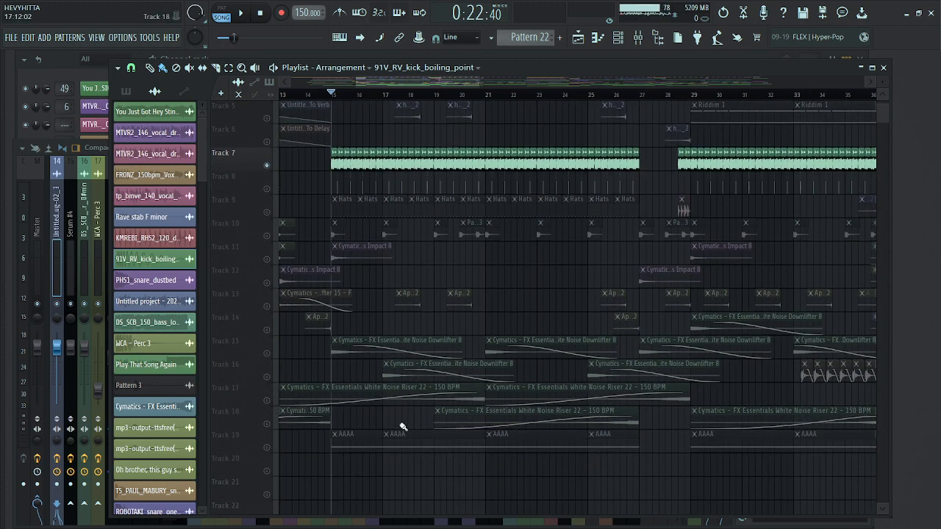
{"action": "scroll", "coordinate": [236, 165], "scroll_direction": "up", "scroll_amount": 4}
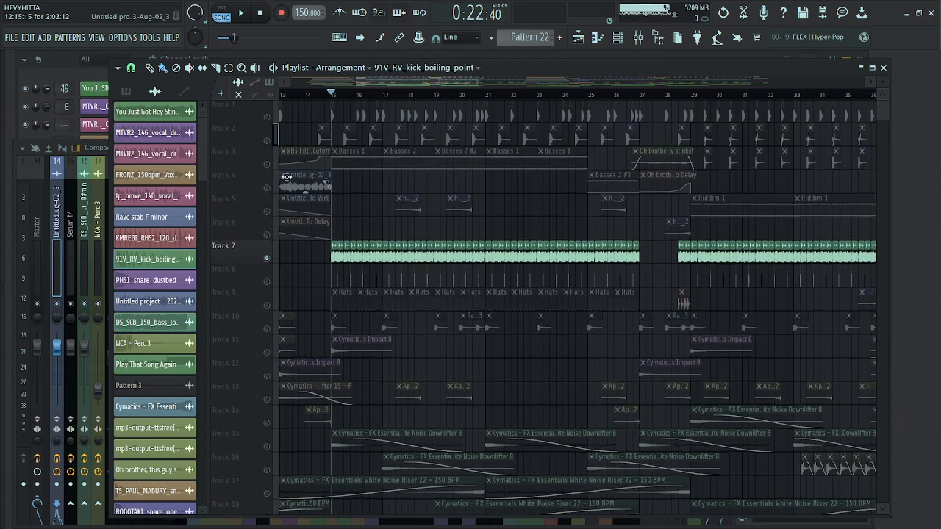
{"action": "double_click", "coordinate": [361, 160]}
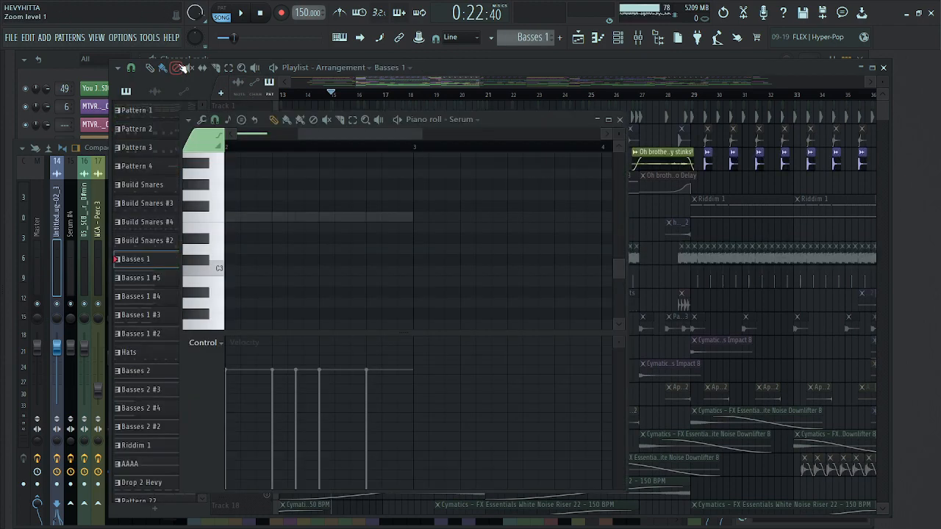
{"action": "left_click", "coordinate": [620, 119]}
Step: Show the Basses 1 pattern in the channel rack, play it in pattern mode, and stop playback
{"action": "left_click", "coordinate": [58, 71]}
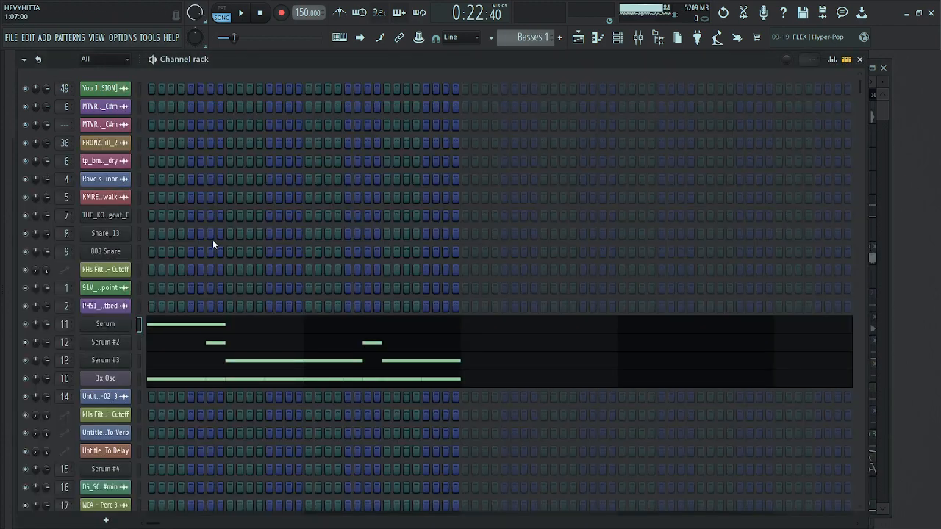
{"action": "left_click", "coordinate": [222, 9]}
{"action": "left_click", "coordinate": [241, 12]}
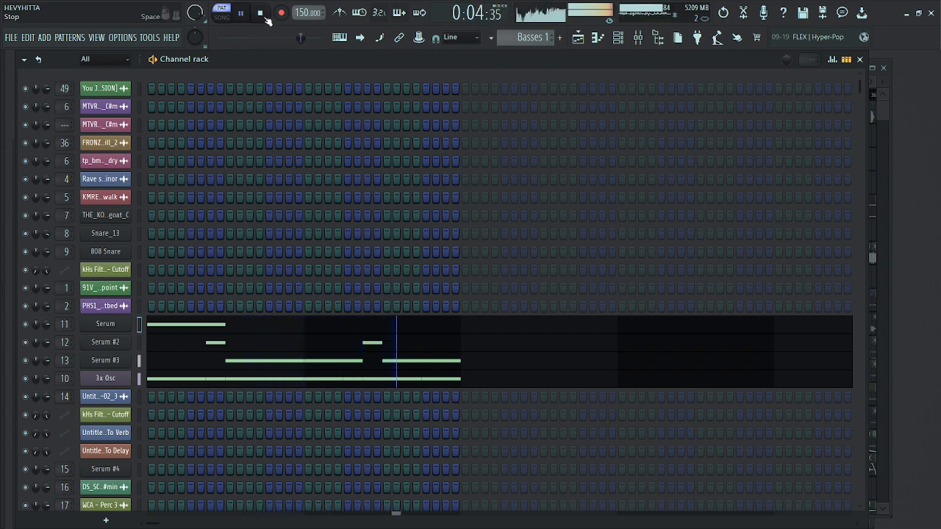
{"action": "left_click", "coordinate": [266, 17]}
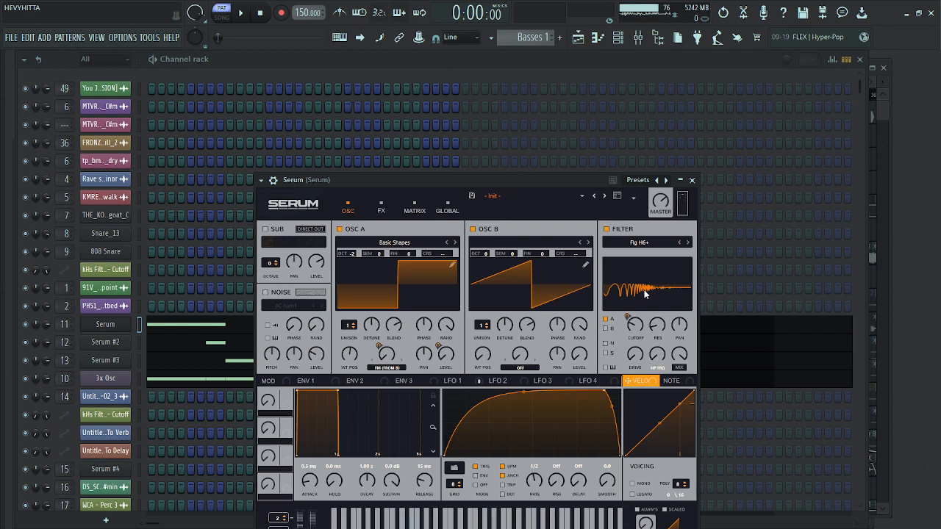
Step: Examine the Serum instrument's FX and OSC pages, close it, and inspect the effect chain on the Serum mixer insert
{"action": "left_click", "coordinate": [381, 209]}
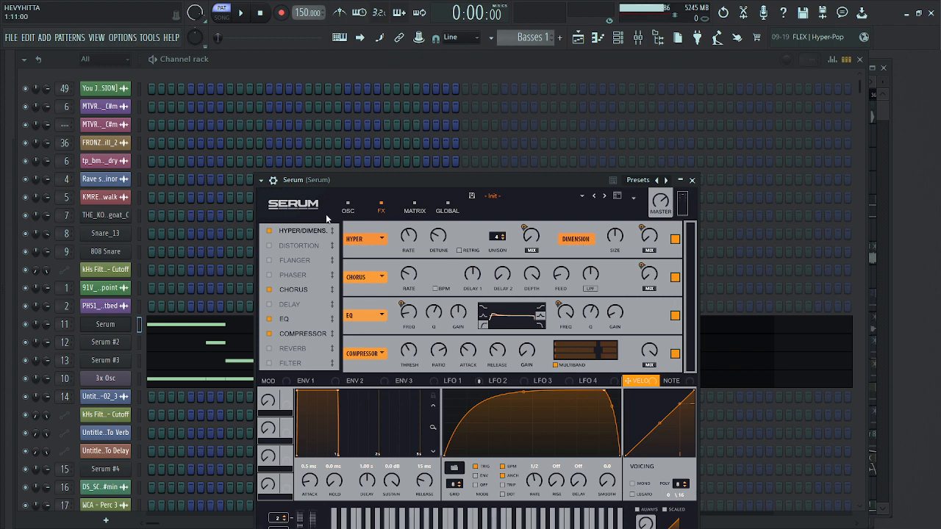
{"action": "left_click", "coordinate": [357, 200]}
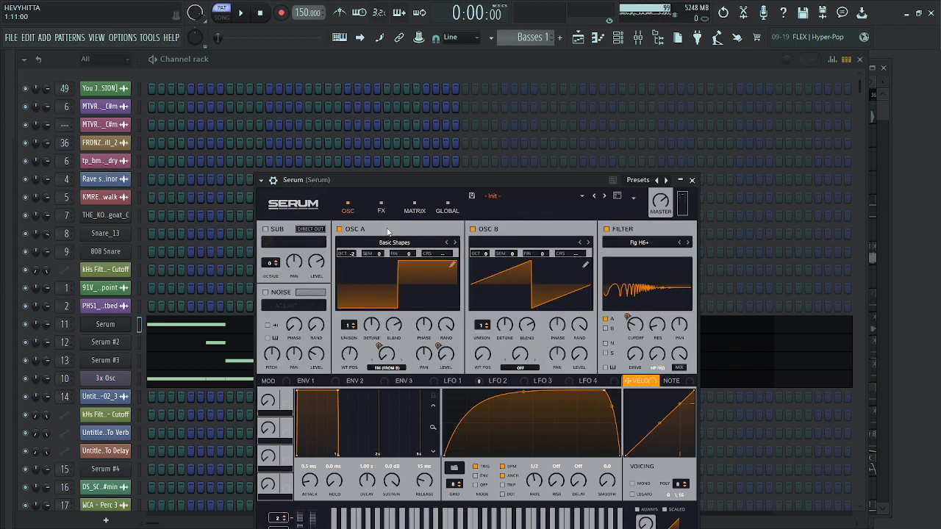
{"action": "left_click", "coordinate": [371, 210]}
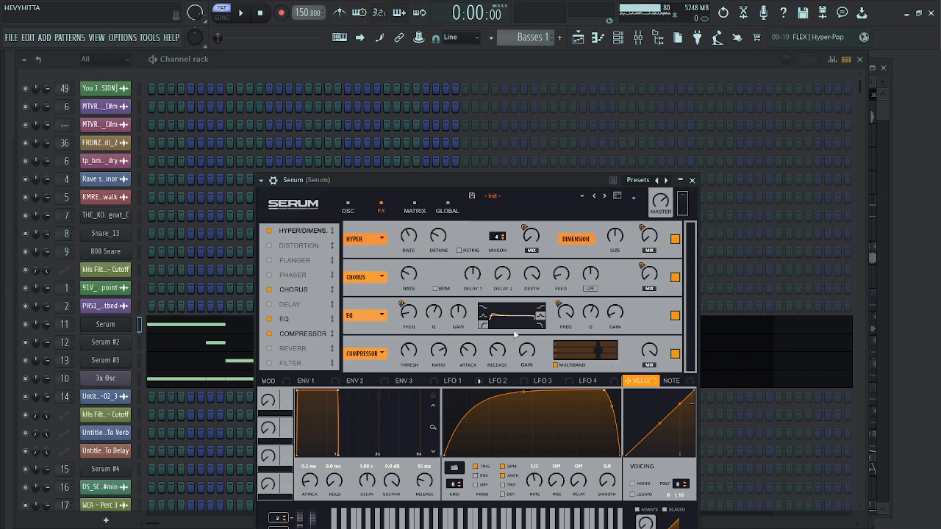
{"action": "left_click", "coordinate": [693, 181]}
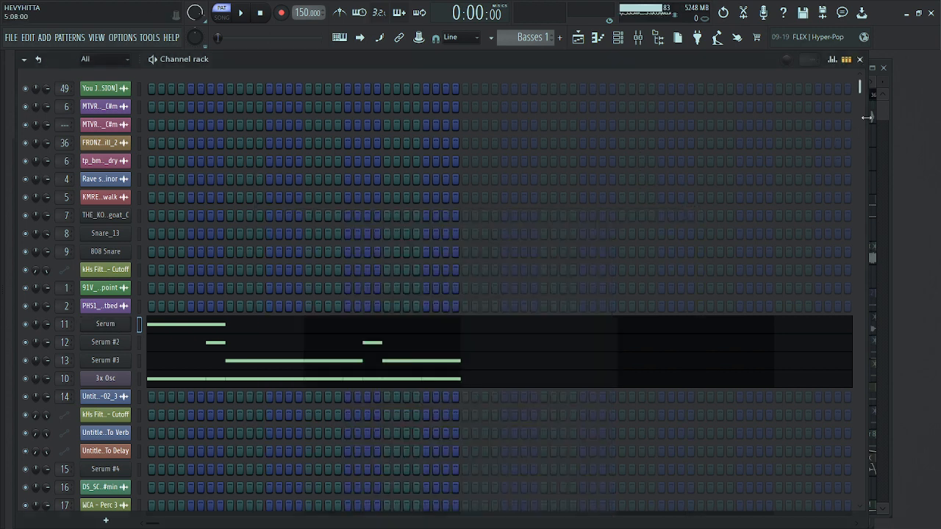
{"action": "left_click", "coordinate": [638, 40]}
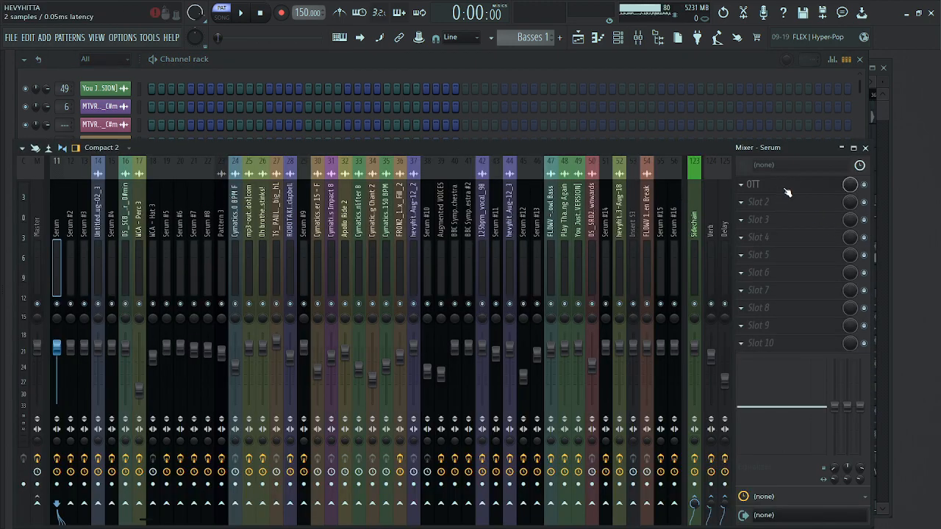
{"action": "left_click_drag", "start_coordinate": [147, 521], "coordinate": [88, 520]}
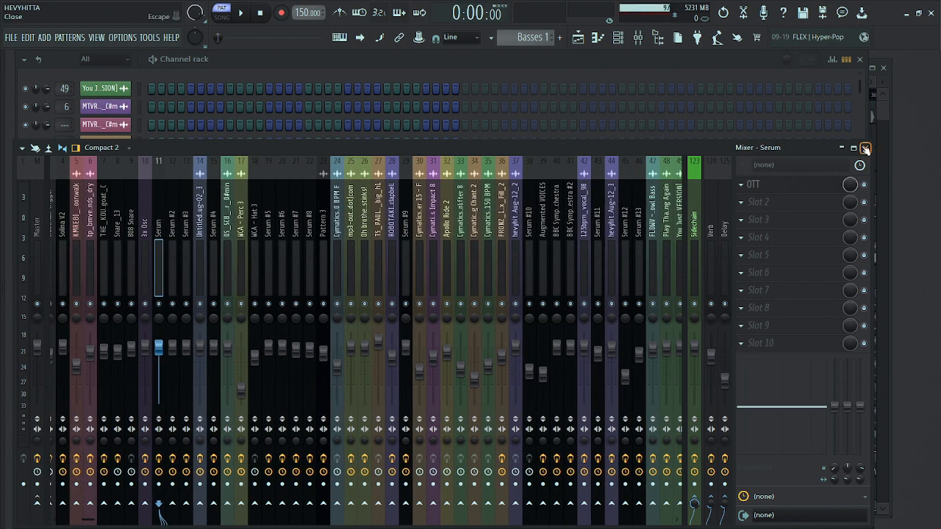
Step: Close the mixer, examine the Serum #2 instrument's OSC and FX pages, and close the instrument
{"action": "key", "text": "F9"}
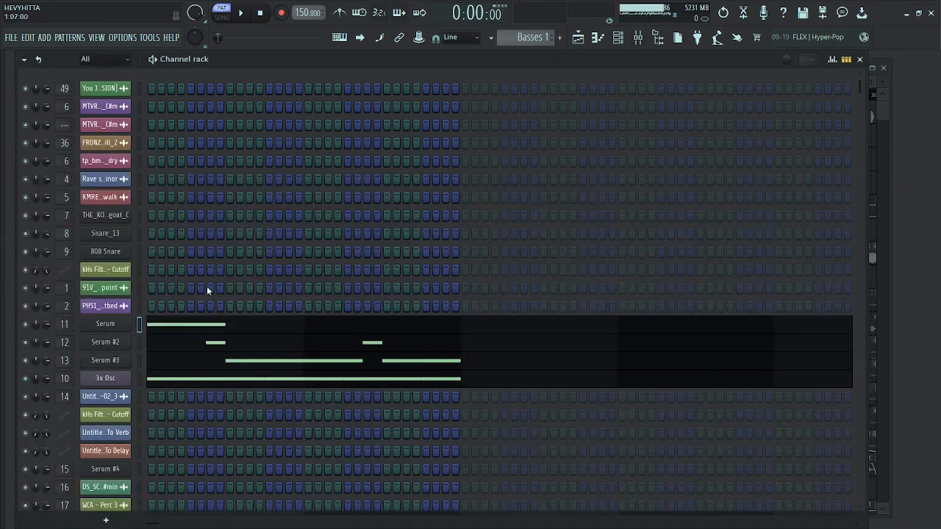
{"action": "left_click", "coordinate": [128, 344]}
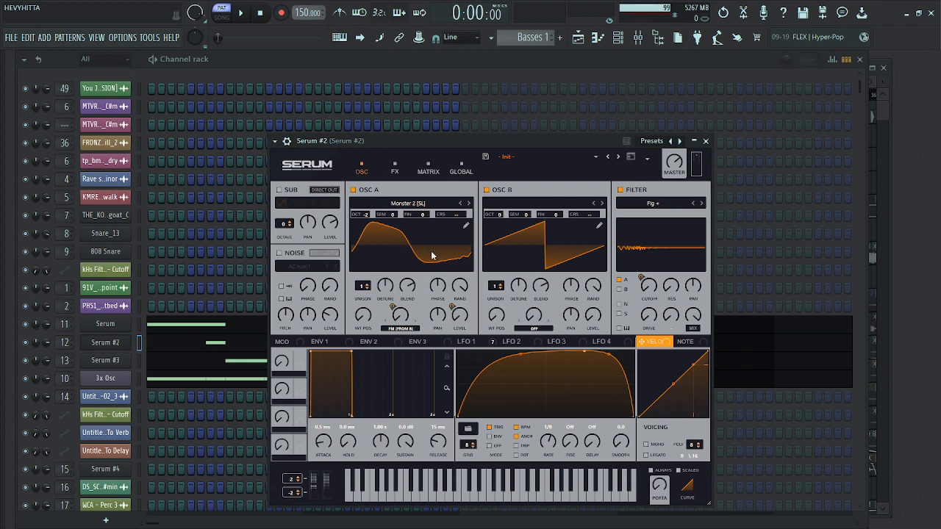
{"action": "left_click", "coordinate": [393, 169]}
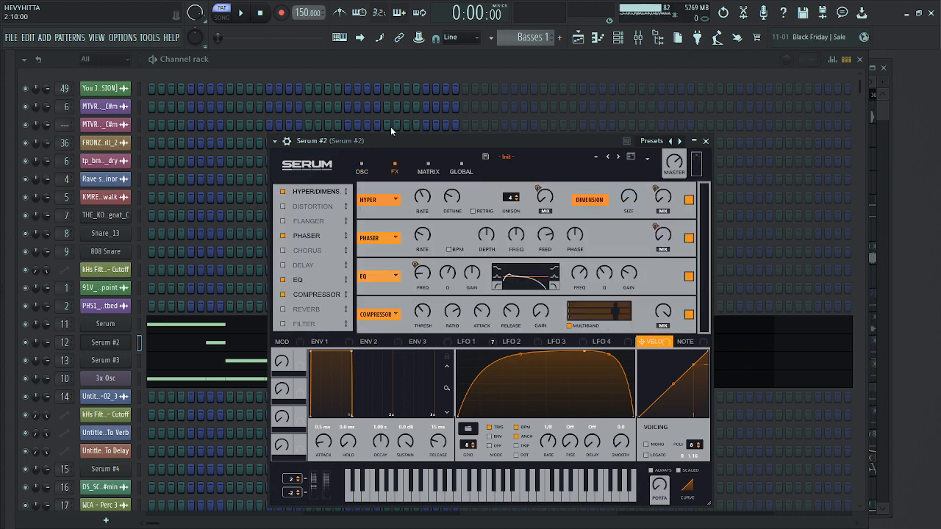
{"action": "left_click", "coordinate": [362, 166]}
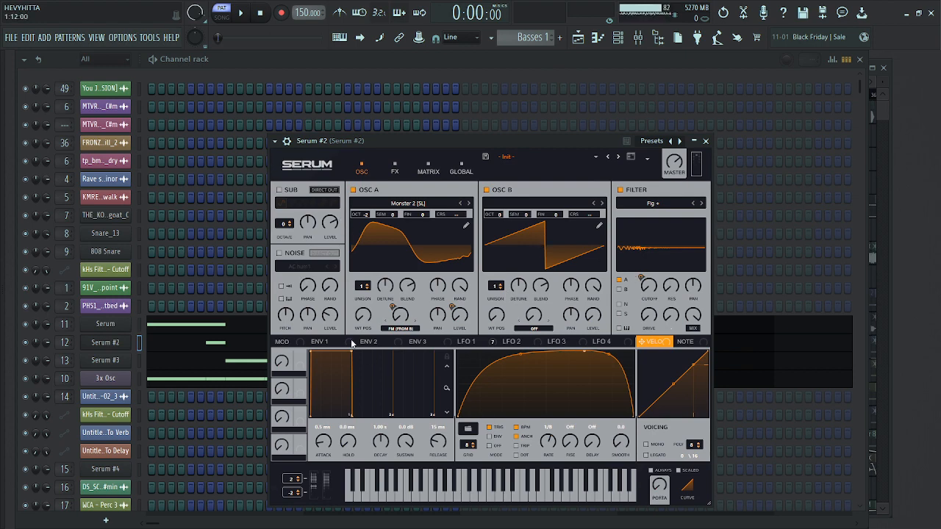
{"action": "left_click", "coordinate": [706, 141]}
Step: Open the 3x Osc channel briefly, and examine the Serum #3 instrument's OSC and FX pages before closing it
{"action": "left_click", "coordinate": [119, 377]}
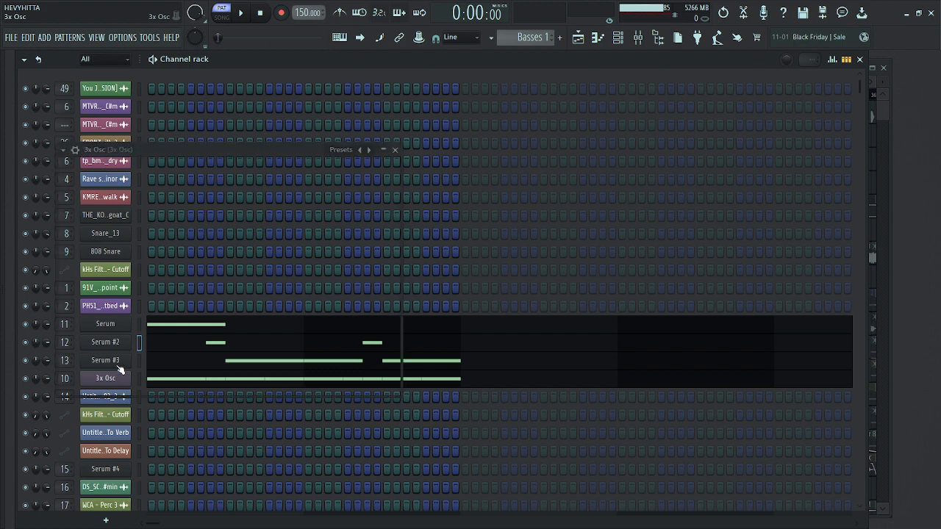
{"action": "left_click", "coordinate": [395, 150]}
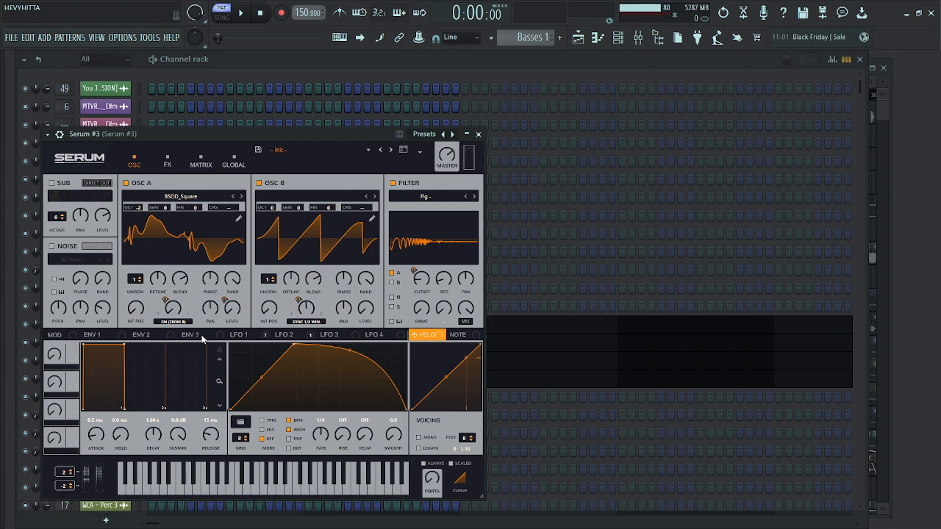
{"action": "left_click", "coordinate": [166, 161]}
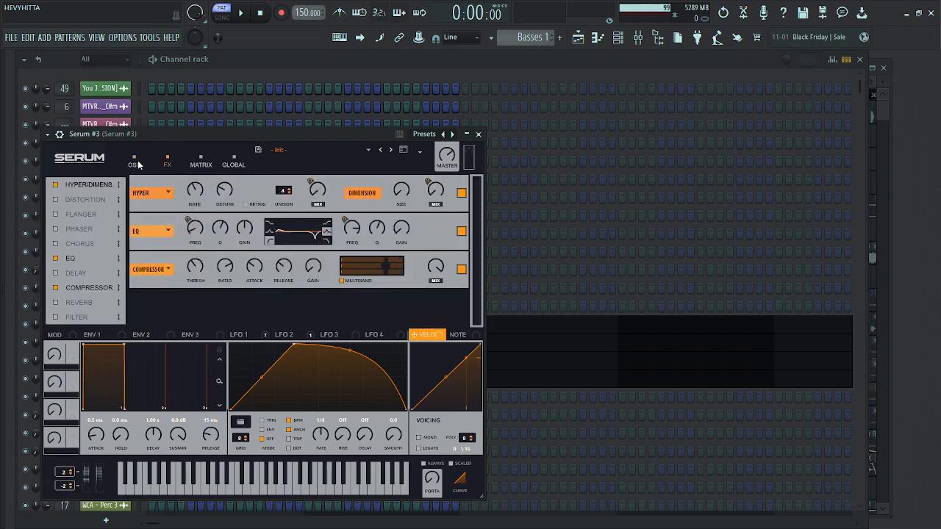
{"action": "left_click", "coordinate": [131, 167]}
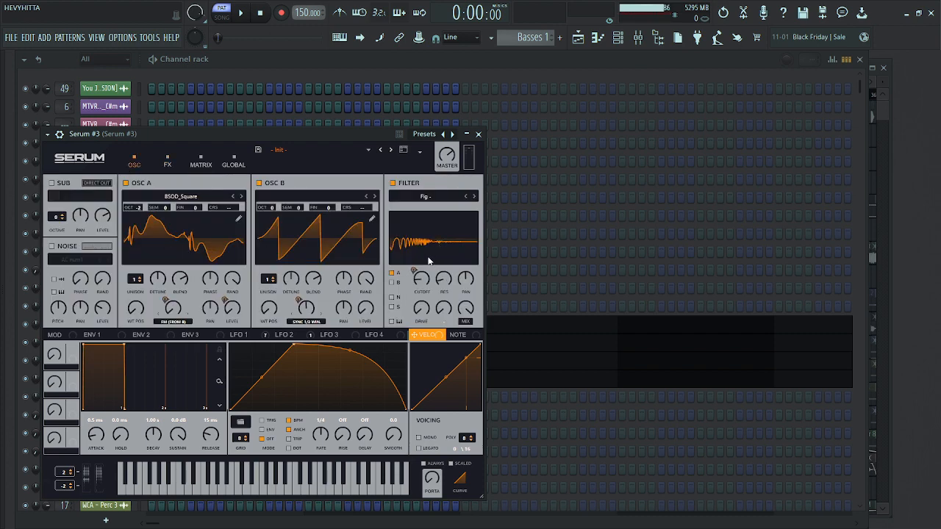
{"action": "left_click", "coordinate": [168, 160]}
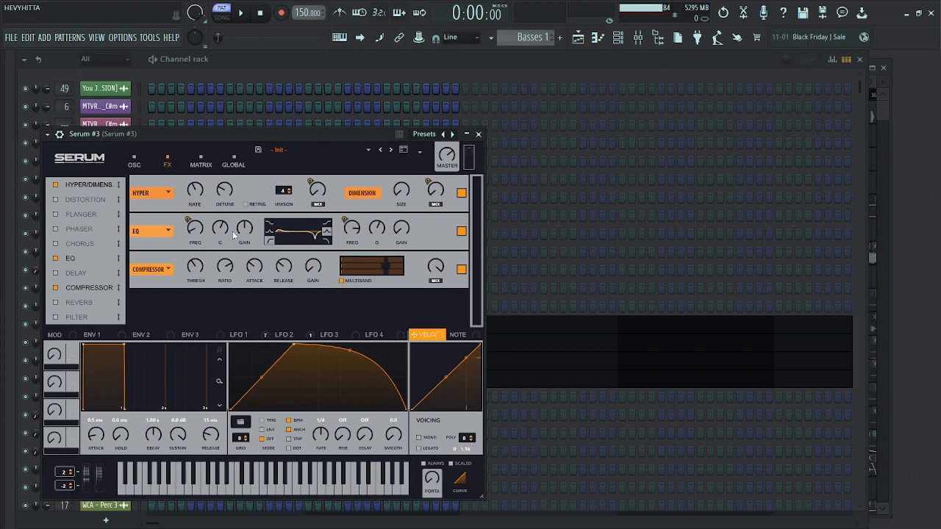
{"action": "left_click", "coordinate": [478, 135]}
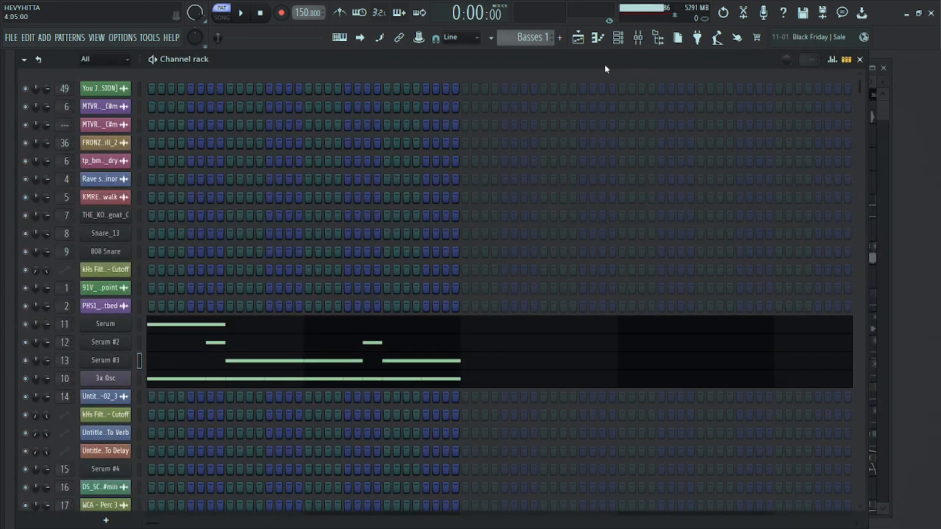
Step: Open the Basses 2 clip from Track 3, play its pattern with the channel rack shown, and stop playback
{"action": "left_click", "coordinate": [577, 39]}
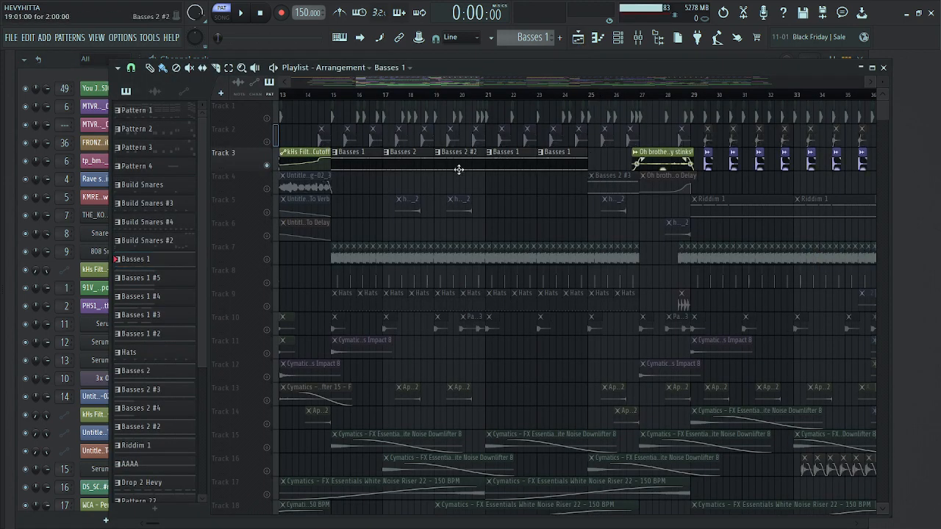
{"action": "double_click", "coordinate": [416, 164]}
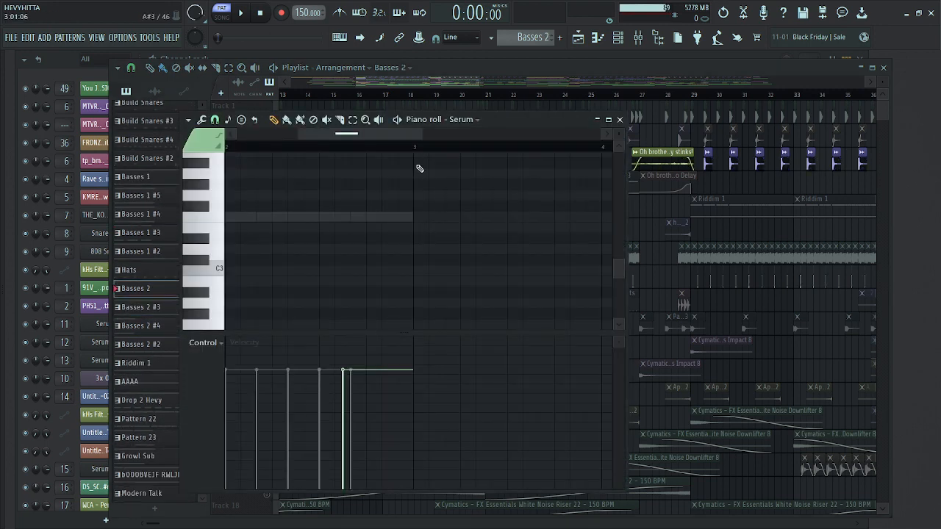
{"action": "left_click", "coordinate": [101, 68]}
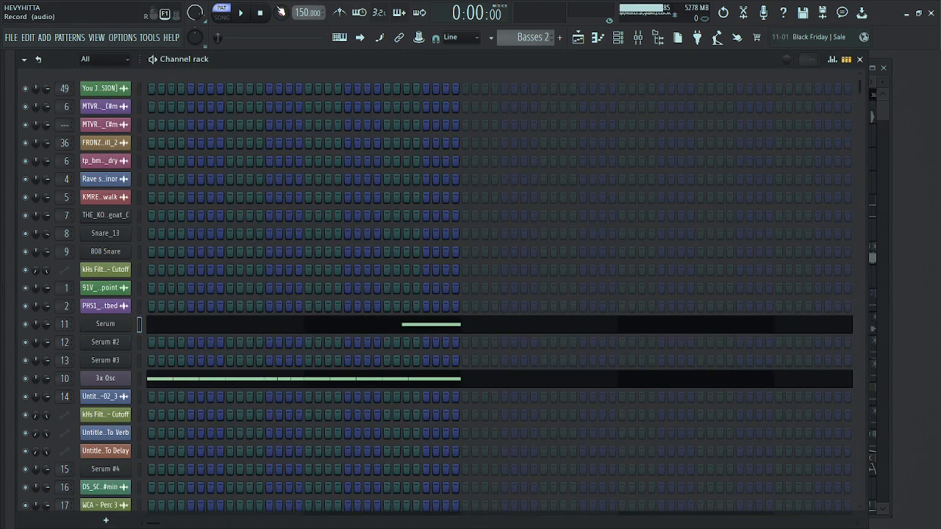
{"action": "left_click", "coordinate": [241, 12]}
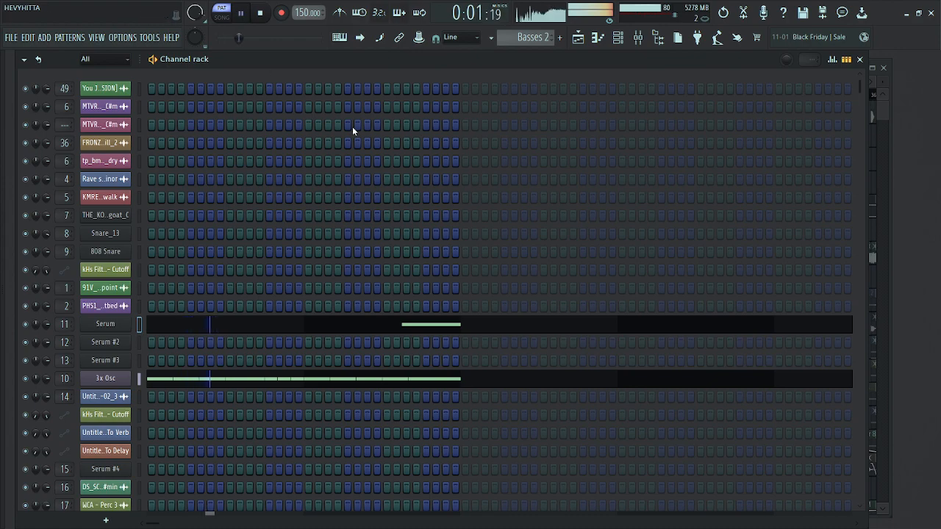
{"action": "left_click_drag", "start_coordinate": [860, 85], "coordinate": [855, 204]}
{"action": "left_click", "coordinate": [261, 14]}
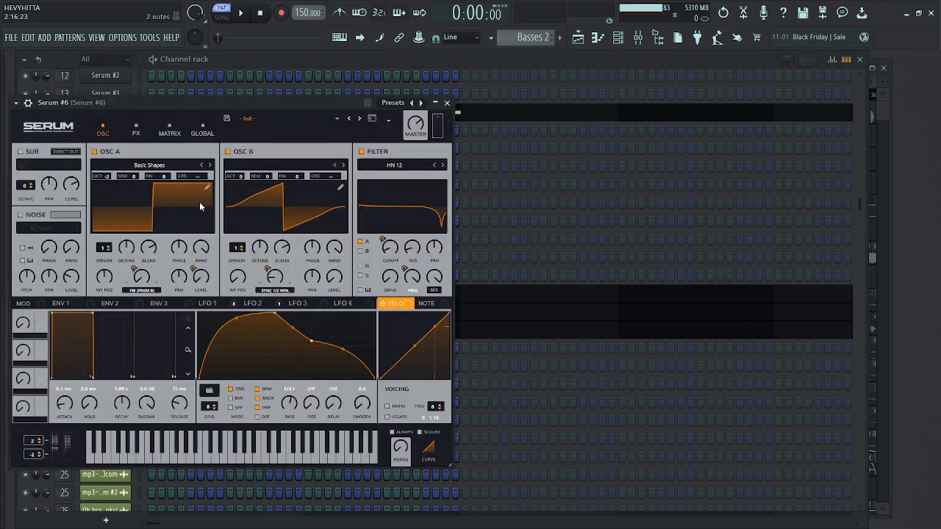
Step: Compare the Serum #6 instrument's FX and OSC pages and close the instrument
{"action": "left_click", "coordinate": [139, 130]}
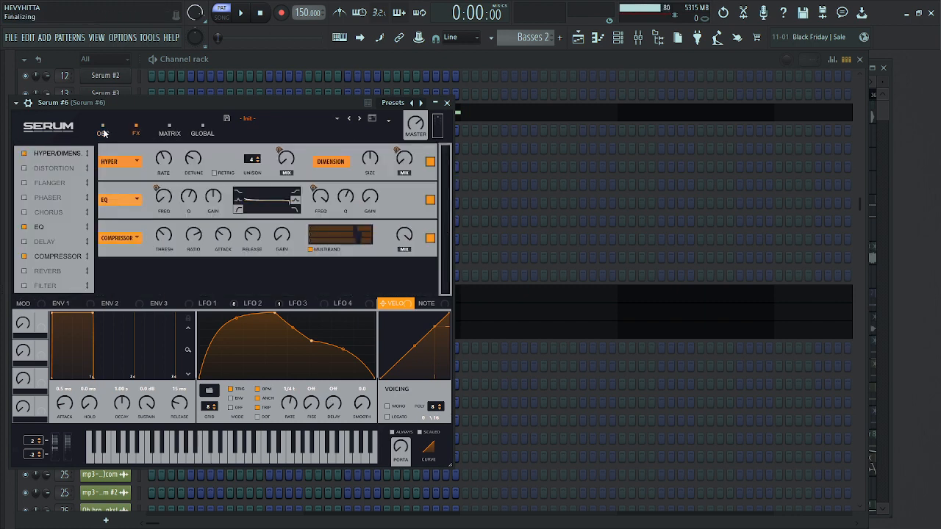
{"action": "left_click", "coordinate": [108, 132]}
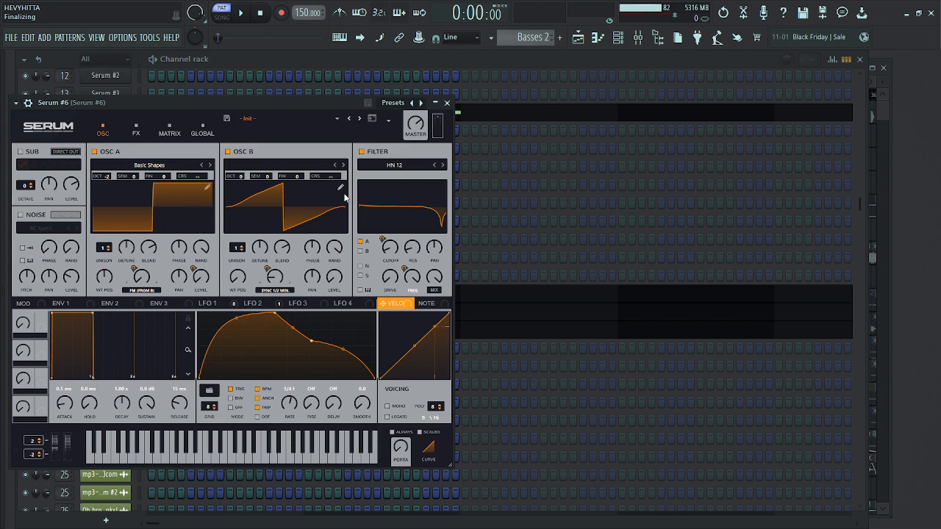
{"action": "left_click", "coordinate": [135, 125]}
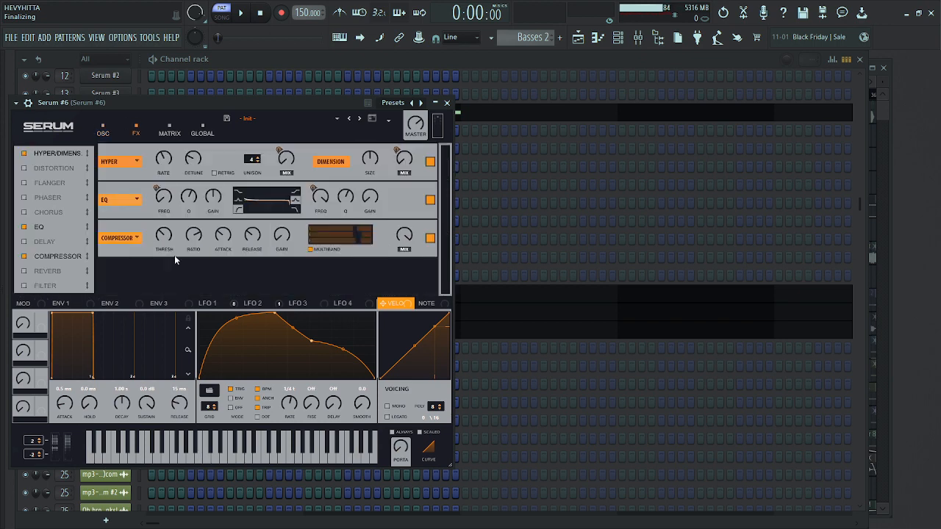
{"action": "left_click", "coordinate": [105, 130]}
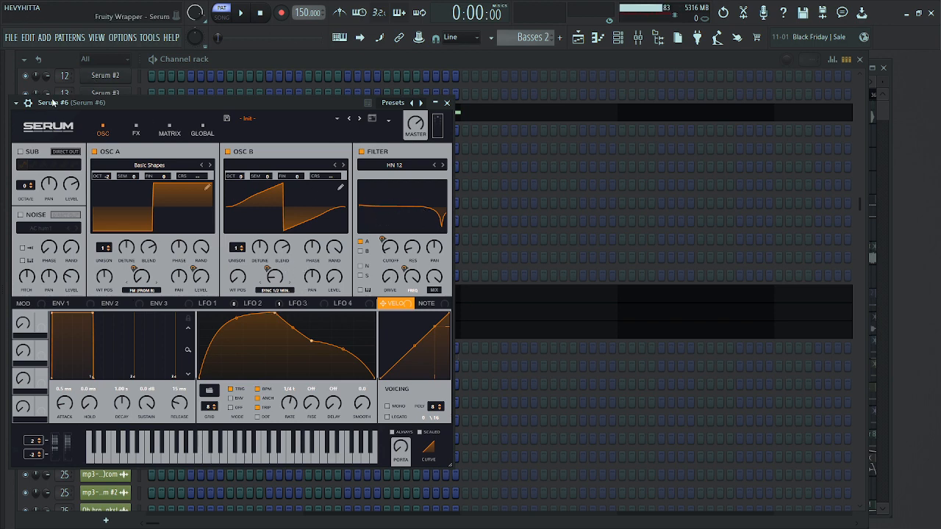
{"action": "left_click", "coordinate": [134, 132]}
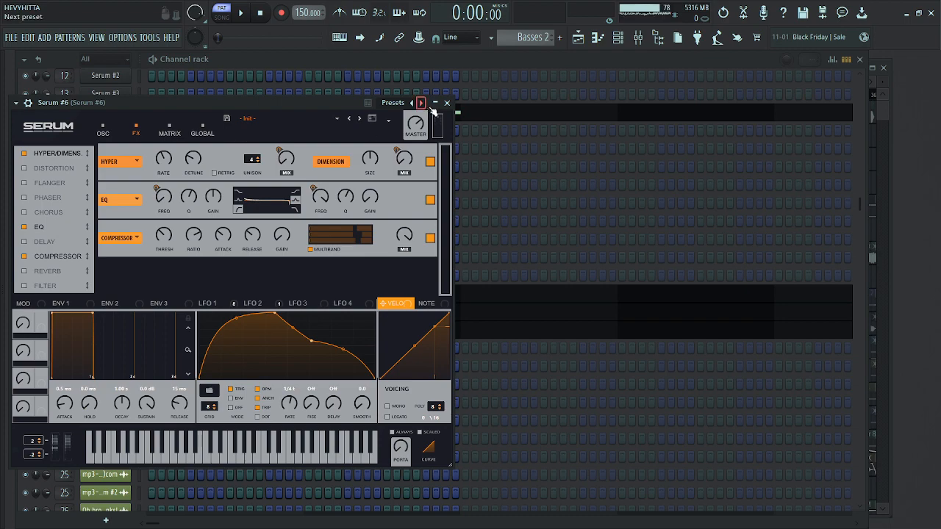
{"action": "left_click", "coordinate": [447, 102]}
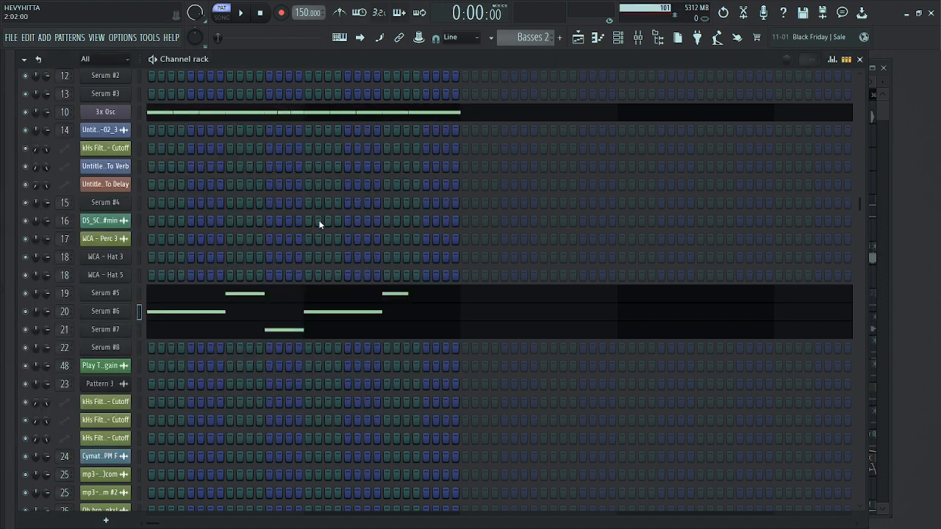
Step: Examine the OSC and full FX pages of Serum #5, close it, and do the same for Serum #7
{"action": "left_click", "coordinate": [124, 297]}
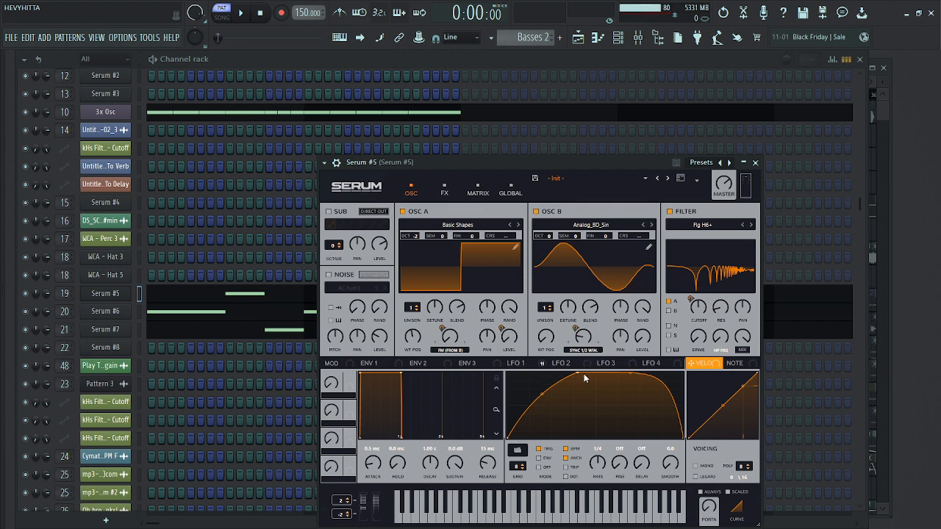
{"action": "left_click", "coordinate": [444, 189]}
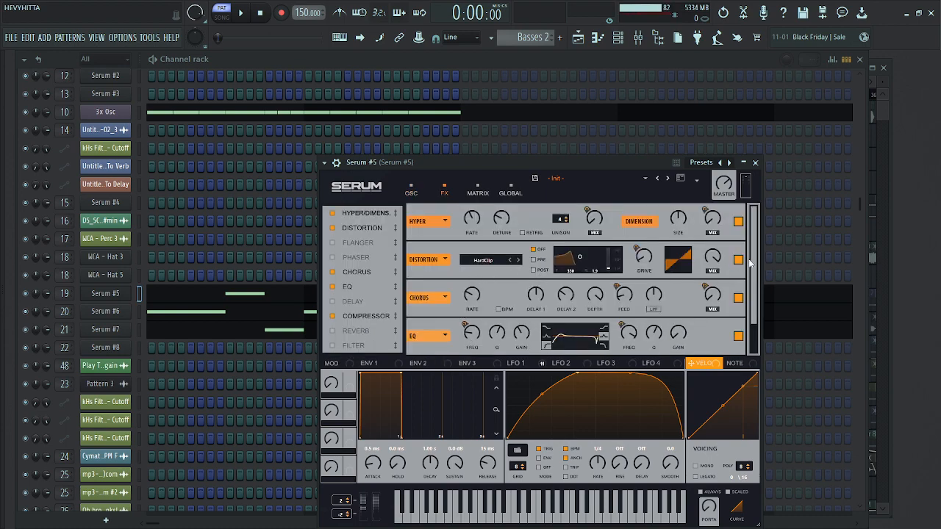
{"action": "scroll", "coordinate": [751, 286], "scroll_direction": "down", "scroll_amount": 1}
{"action": "scroll", "coordinate": [751, 307], "scroll_direction": "up", "scroll_amount": 1}
{"action": "left_click", "coordinate": [755, 163]}
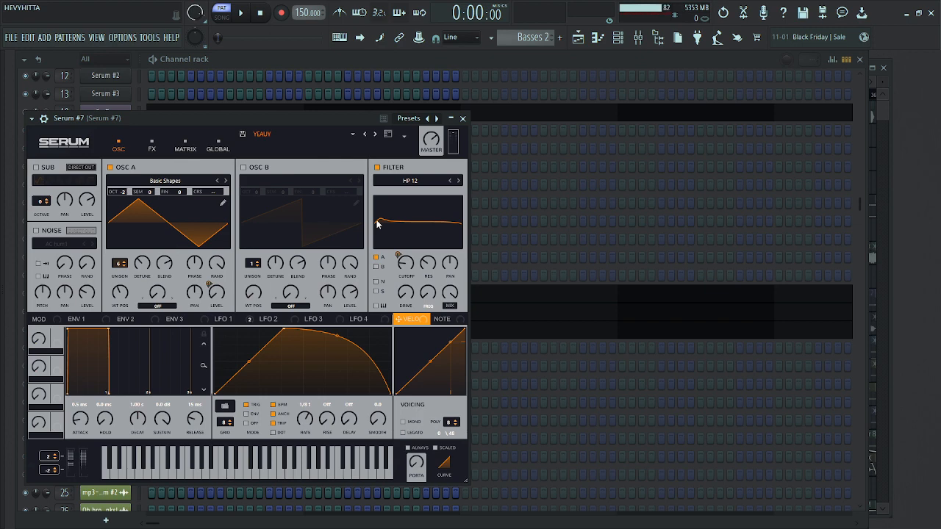
{"action": "left_click", "coordinate": [152, 144]}
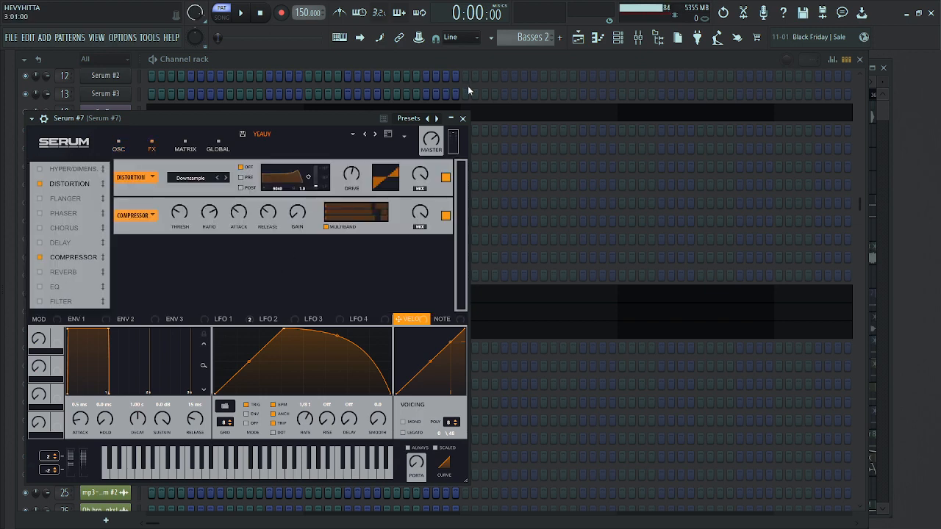
{"action": "left_click", "coordinate": [462, 119]}
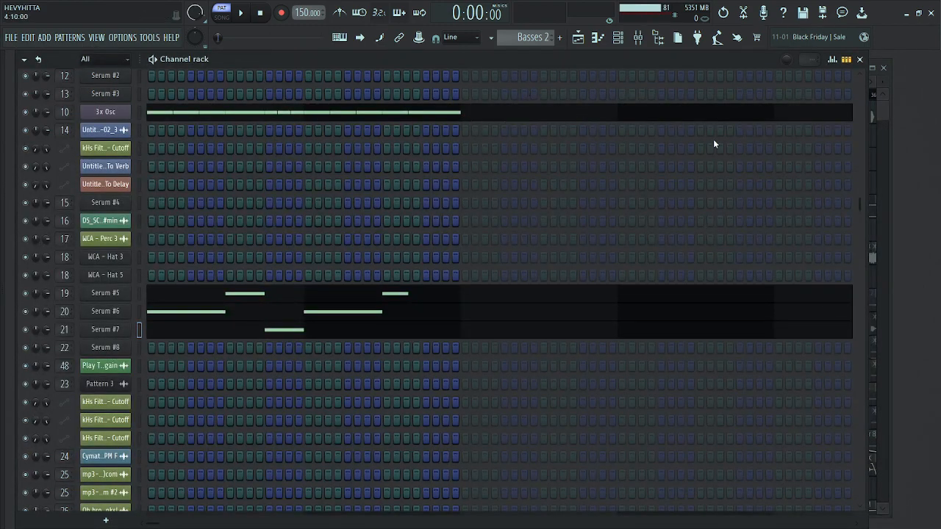
Step: Put the playhead at Track 3's "Oh brother, this guy stinks!" clip, audition its sample in the clip settings, close them, and stop playback
{"action": "left_click", "coordinate": [883, 115]}
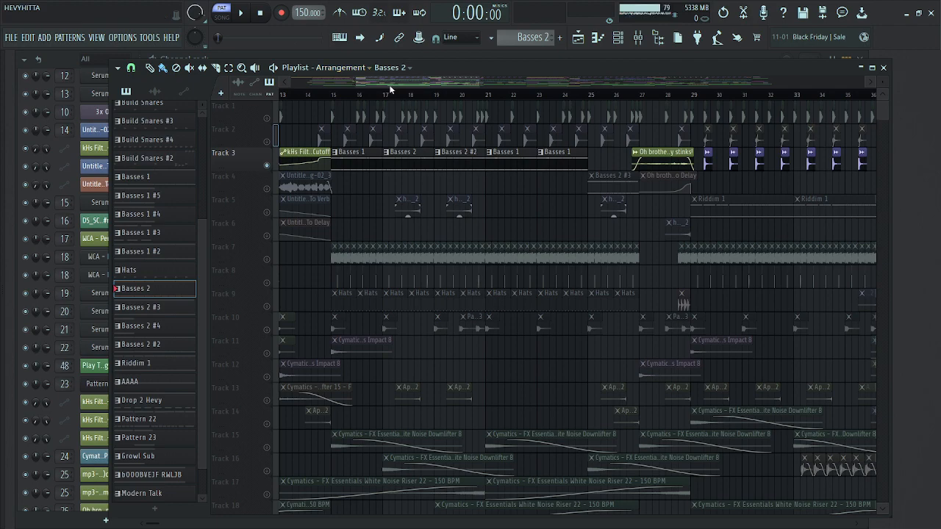
{"action": "left_click_drag", "start_coordinate": [390, 85], "coordinate": [434, 94]}
{"action": "left_click", "coordinate": [430, 94]}
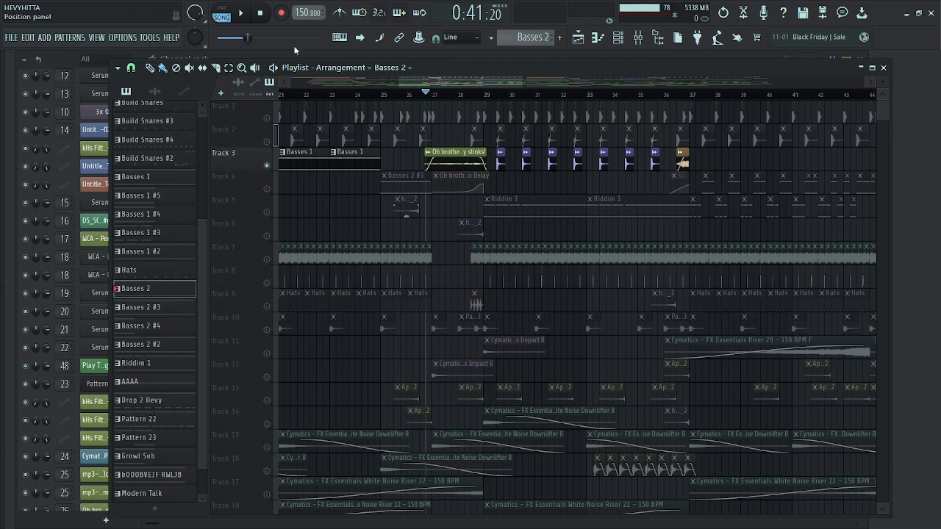
{"action": "left_click", "coordinate": [463, 155]}
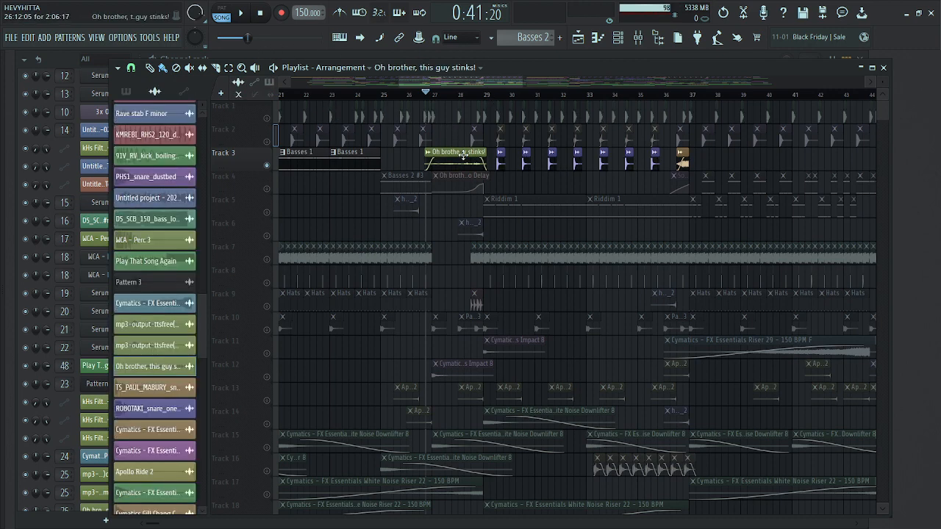
{"action": "double_click", "coordinate": [463, 155]}
{"action": "left_click", "coordinate": [291, 444]}
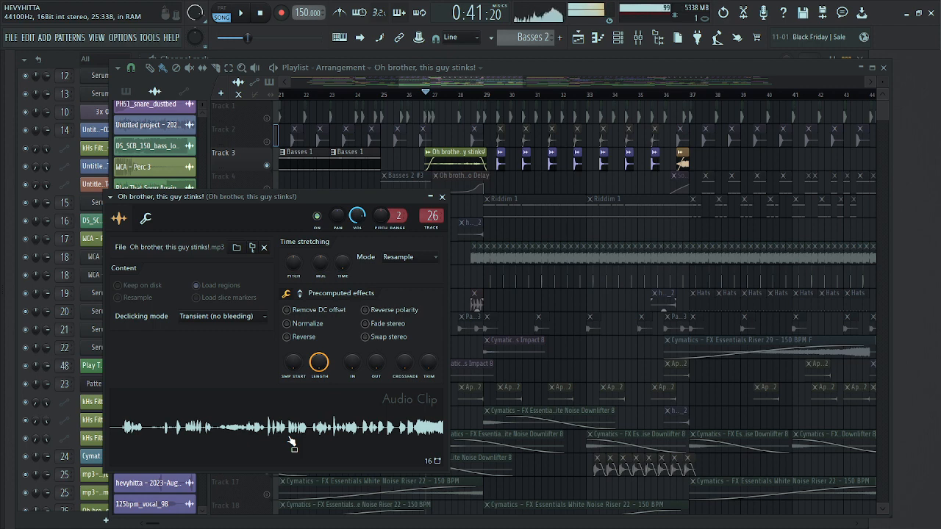
{"action": "left_click", "coordinate": [442, 197]}
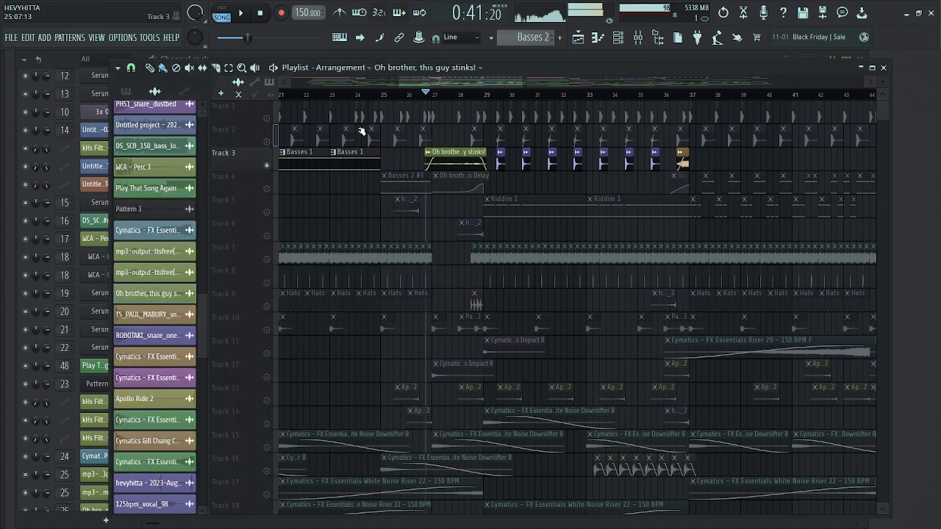
{"action": "left_click", "coordinate": [262, 14]}
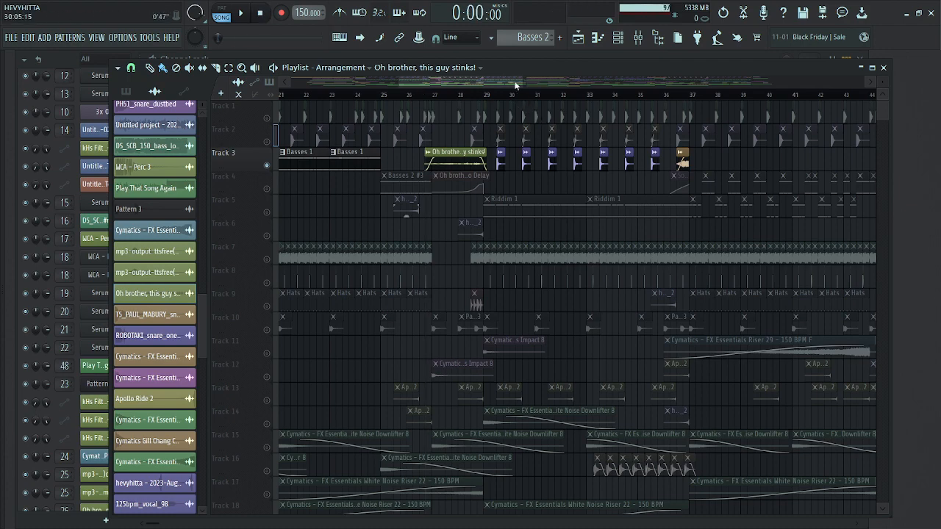
Step: Solo Track 5 and put the playhead at the start of the first Riddim 1 clip at bar 29
{"action": "left_click_drag", "start_coordinate": [512, 85], "coordinate": [527, 71]}
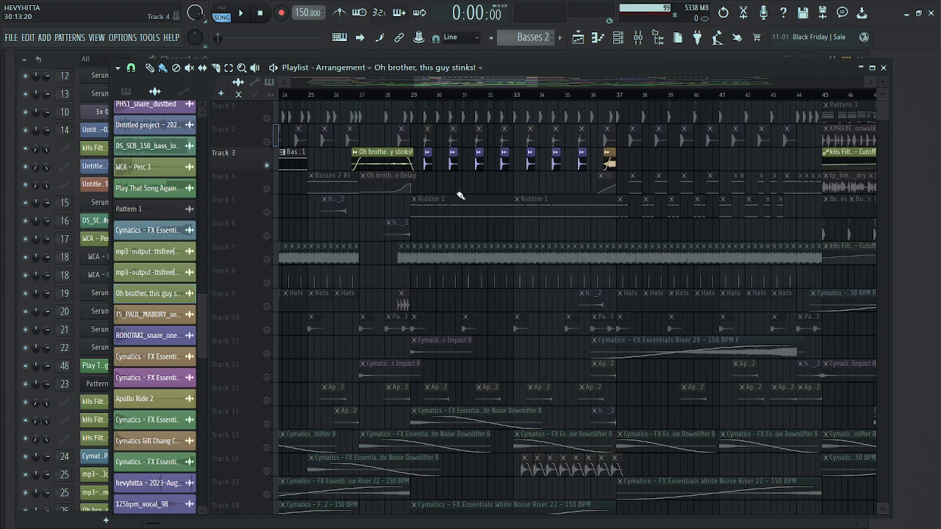
{"action": "left_click", "coordinate": [269, 214]}
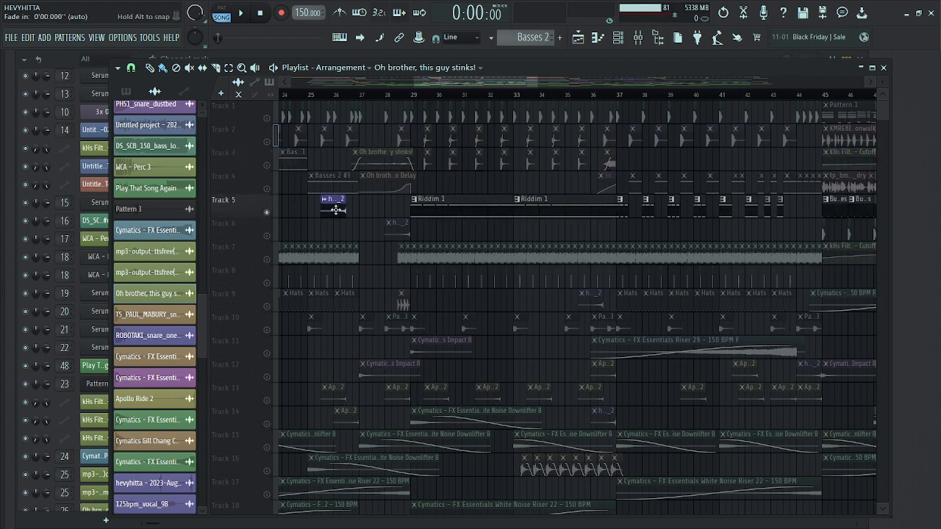
{"action": "left_click", "coordinate": [416, 95]}
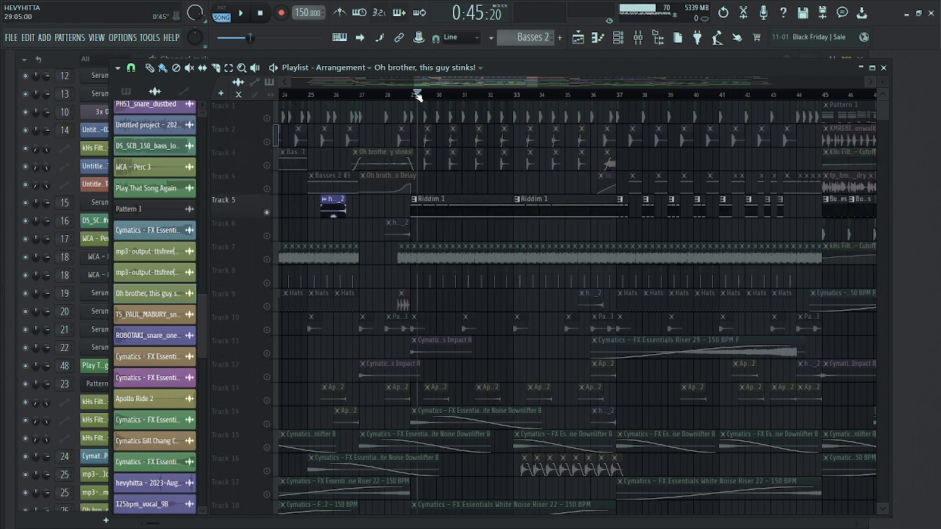
Step: Select the Riddim 1 pattern at bar 29 and locate the Serum #9 channel it uses in the channel rack
{"action": "mouse_move", "coordinate": [416, 95]}
{"action": "left_mouse_down"}
{"action": "mouse_move", "coordinate": [367, 96]}
{"action": "mouse_move", "coordinate": [500, 95]}
{"action": "mouse_move", "coordinate": [415, 94]}
{"action": "mouse_move", "coordinate": [404, 82]}
{"action": "mouse_move", "coordinate": [413, 85]}
{"action": "left_mouse_up"}
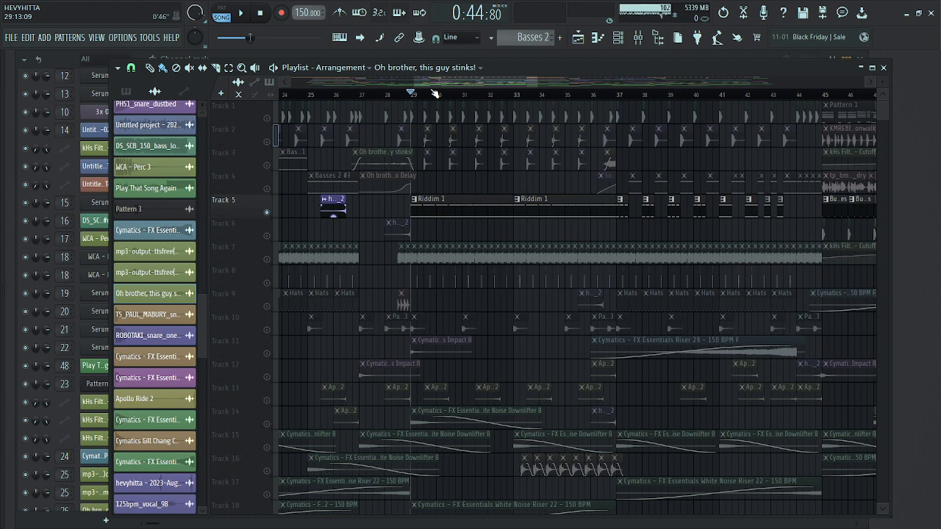
{"action": "left_click", "coordinate": [476, 210]}
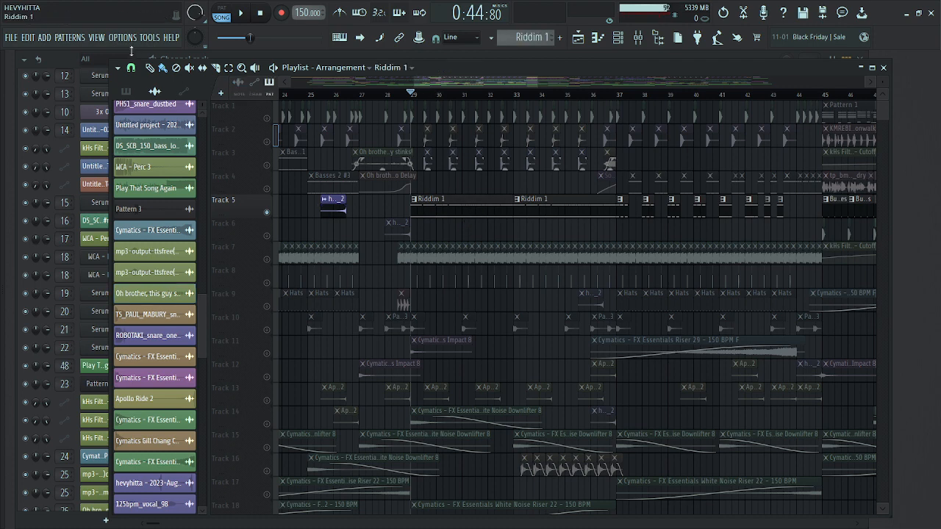
{"action": "left_click", "coordinate": [66, 51]}
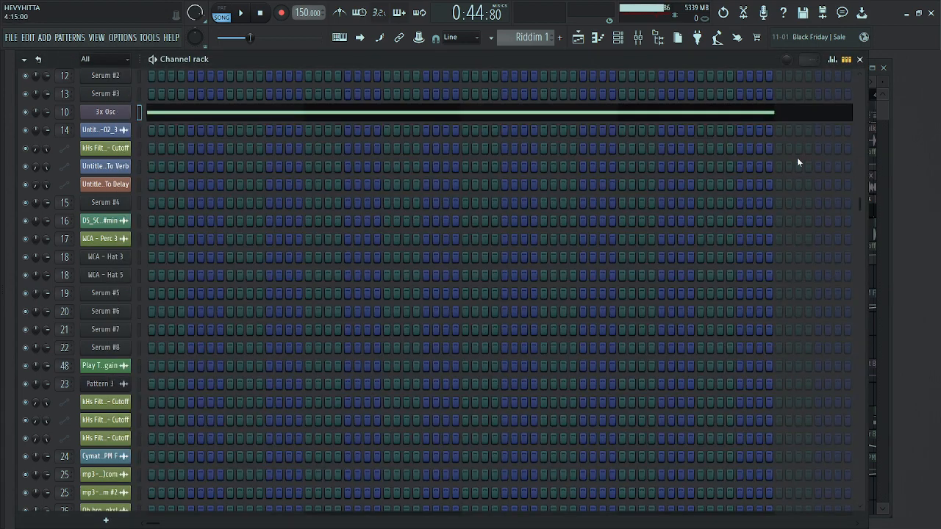
{"action": "left_click_drag", "start_coordinate": [862, 209], "coordinate": [861, 344]}
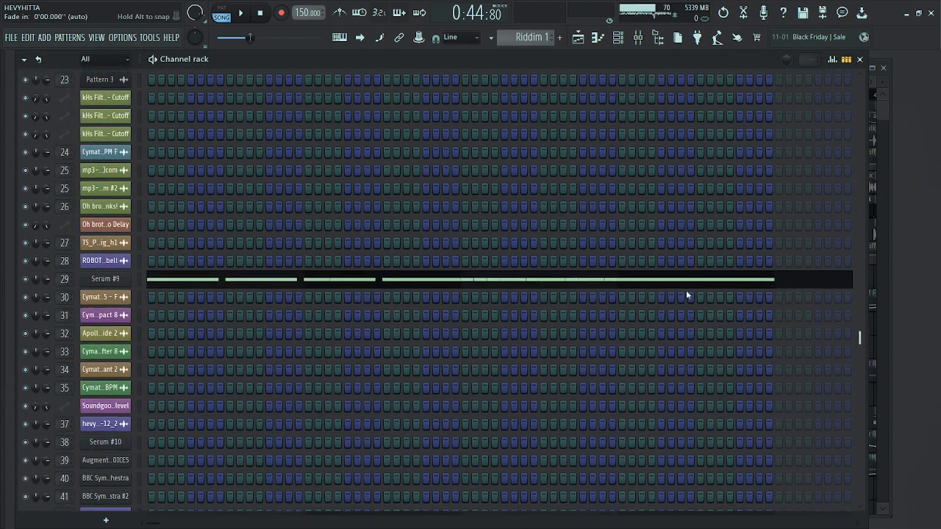
Step: Examine Serum #9's OSC page and FX page, close the instrument, and return to the playlist
{"action": "left_click", "coordinate": [118, 283]}
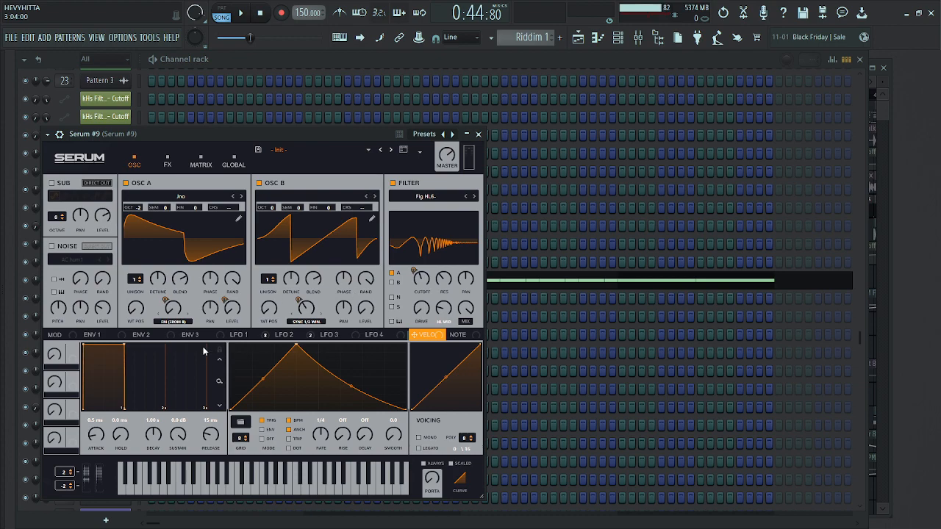
{"action": "left_click", "coordinate": [167, 161]}
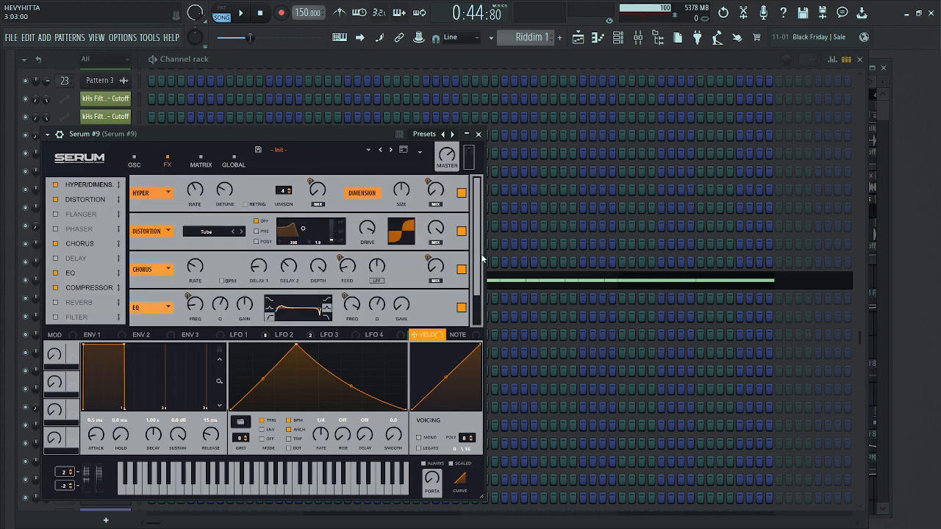
{"action": "left_click_drag", "start_coordinate": [480, 254], "coordinate": [493, 217]}
{"action": "left_click", "coordinate": [478, 134]}
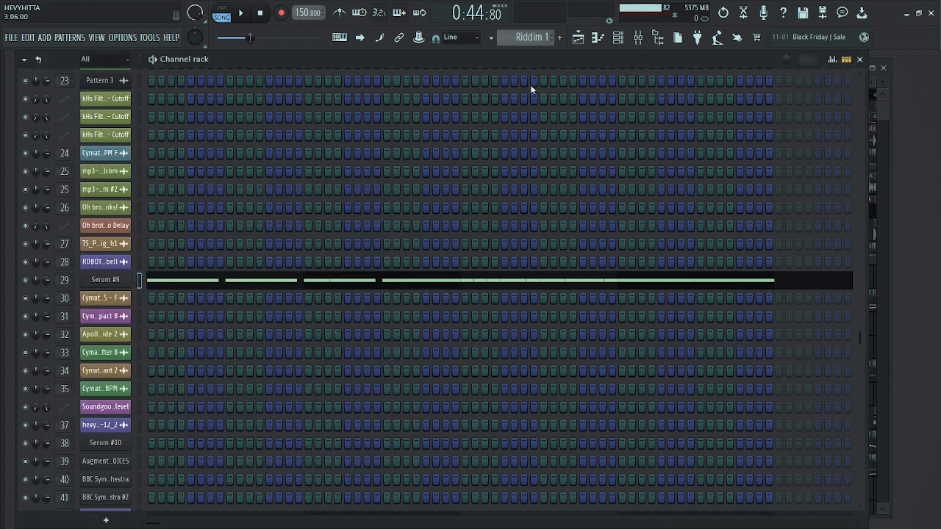
{"action": "left_click", "coordinate": [578, 38]}
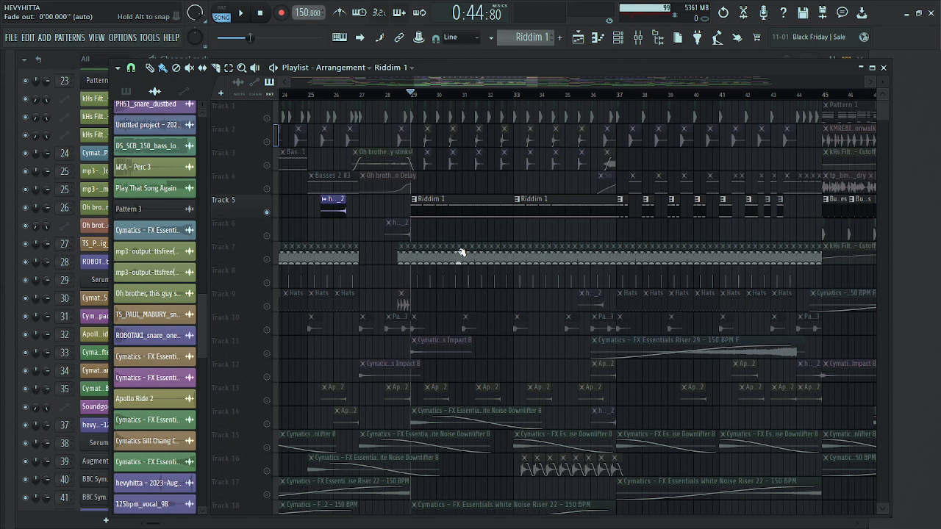
Step: Inspect the Effector and Vocodex effects on the Serum #9 mixer insert, closing each one, and return to the playlist
{"action": "left_click", "coordinate": [639, 39]}
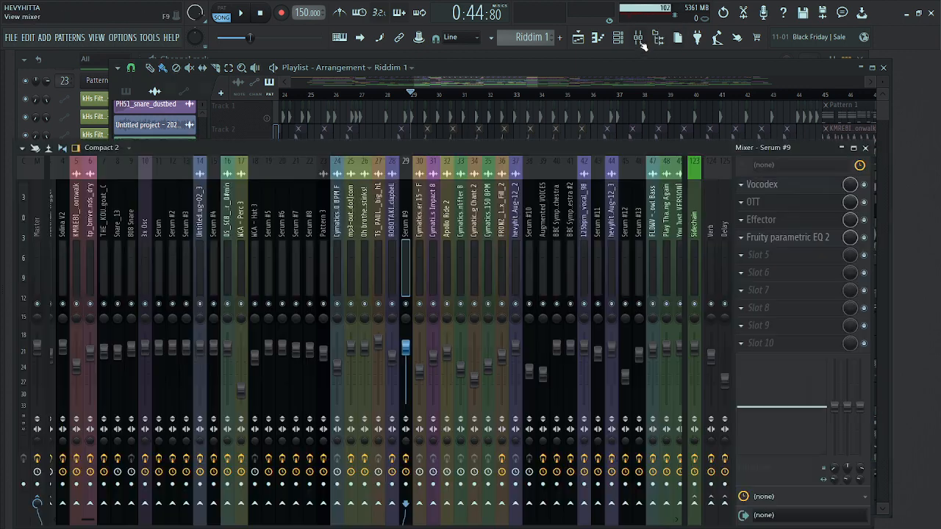
{"action": "left_click", "coordinate": [800, 227]}
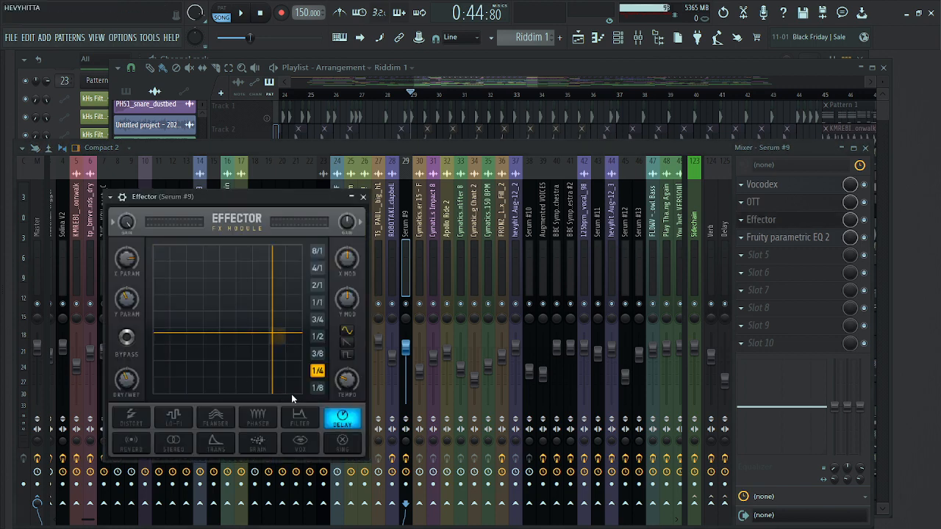
{"action": "left_click", "coordinate": [363, 197]}
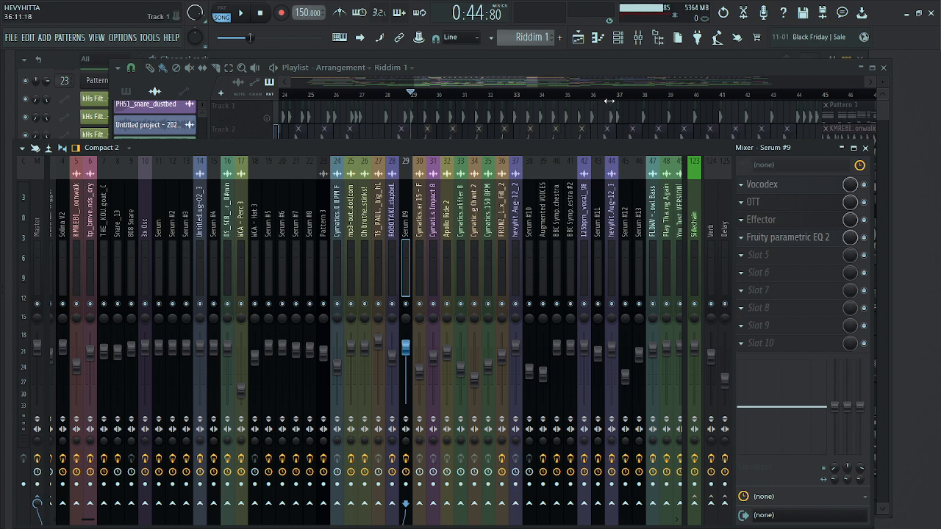
{"action": "left_click", "coordinate": [803, 190]}
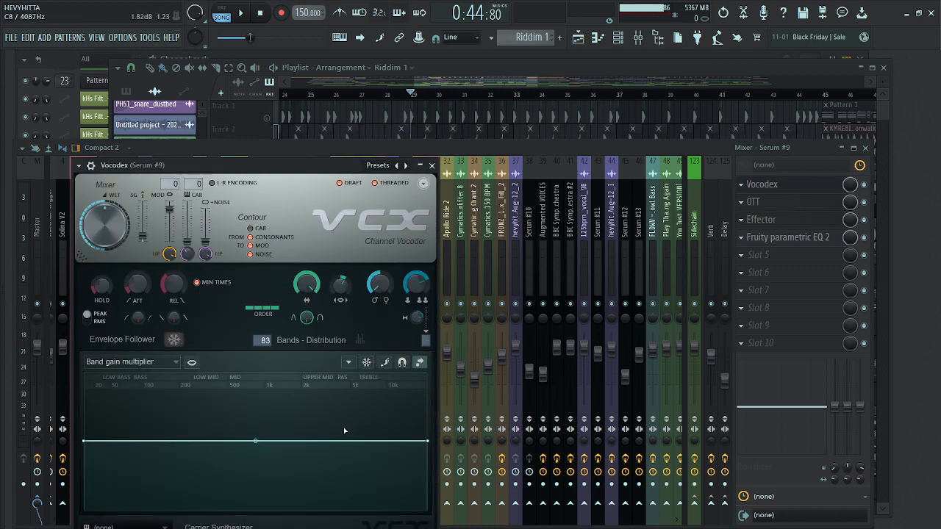
{"action": "left_click", "coordinate": [431, 165]}
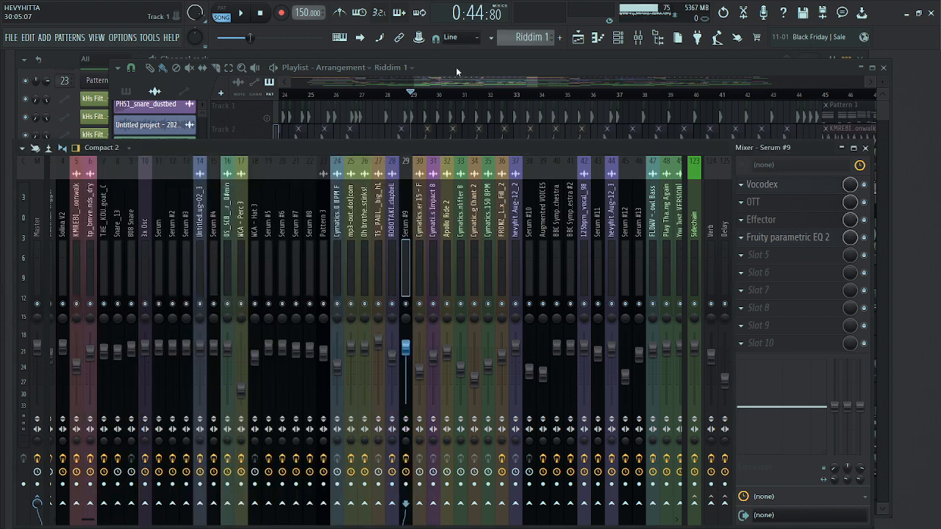
{"action": "left_click", "coordinate": [456, 67]}
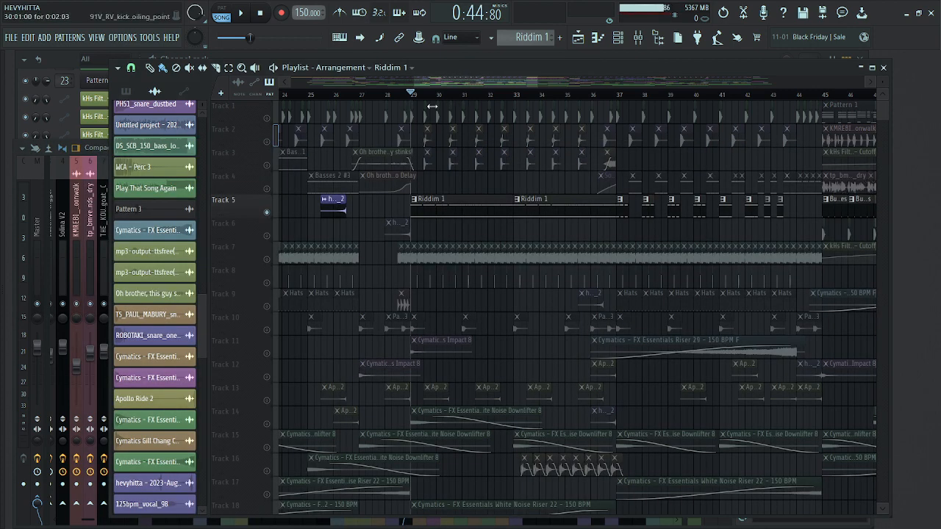
Step: Solo Track 3 and put the playhead at its FRONZ_150bpm_Vox_Fill_2 clip in bar 36
{"action": "left_click_drag", "start_coordinate": [474, 85], "coordinate": [480, 86]}
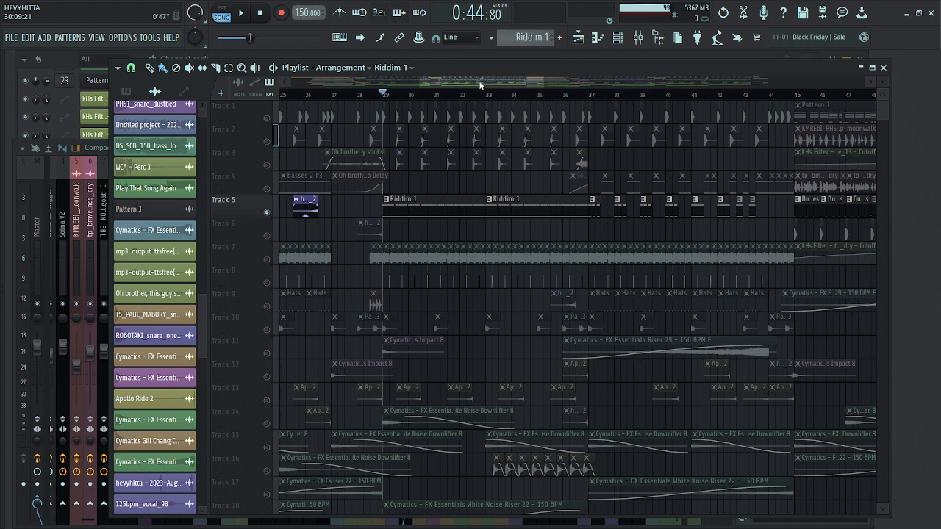
{"action": "mouse_move", "coordinate": [480, 86]}
{"action": "left_mouse_down"}
{"action": "mouse_move", "coordinate": [493, 90]}
{"action": "mouse_move", "coordinate": [485, 93]}
{"action": "left_mouse_up"}
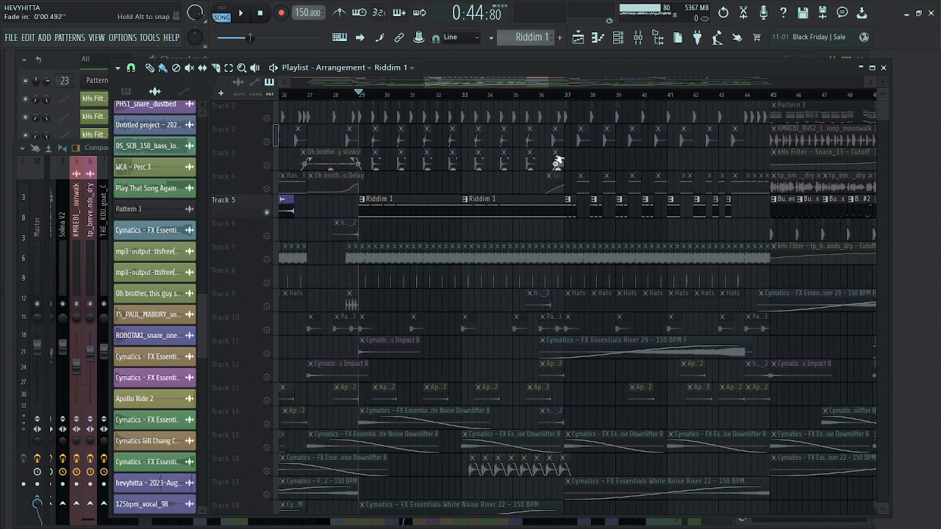
{"action": "right_click", "coordinate": [267, 166]}
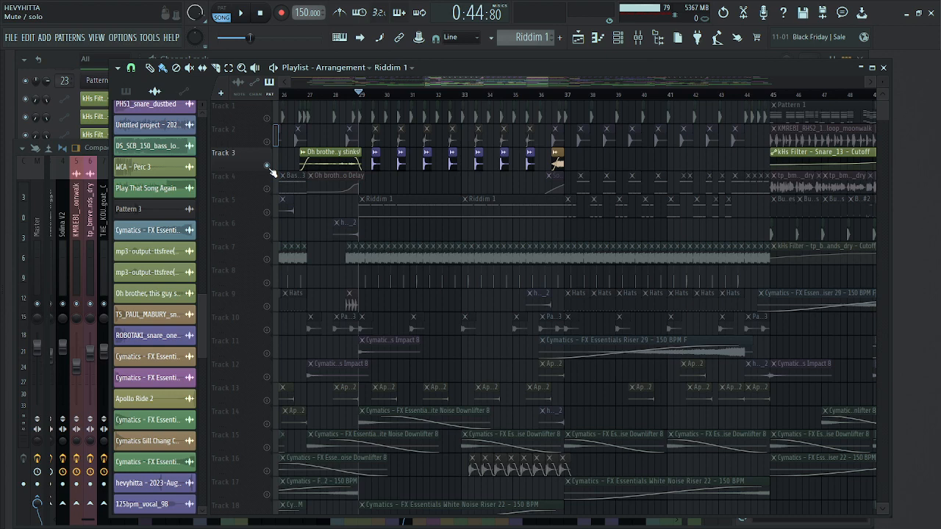
{"action": "left_click", "coordinate": [562, 153]}
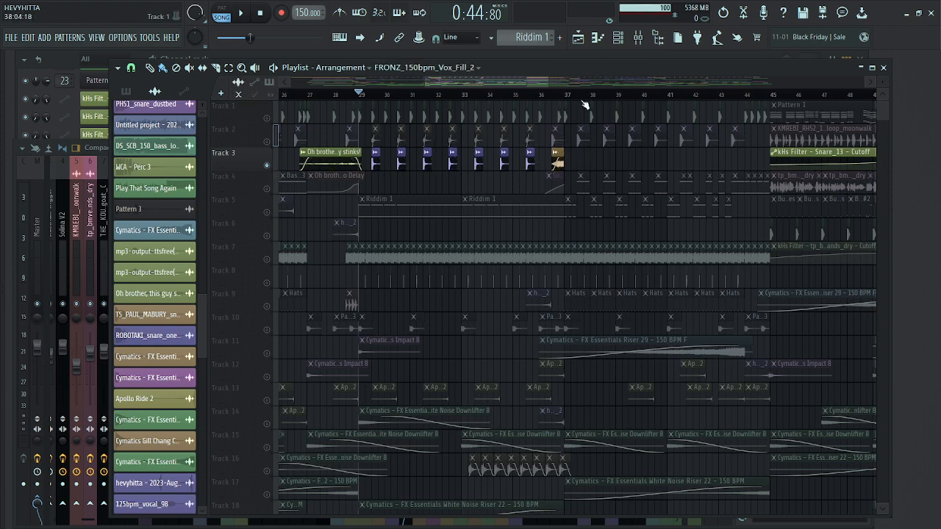
{"action": "left_click", "coordinate": [553, 96]}
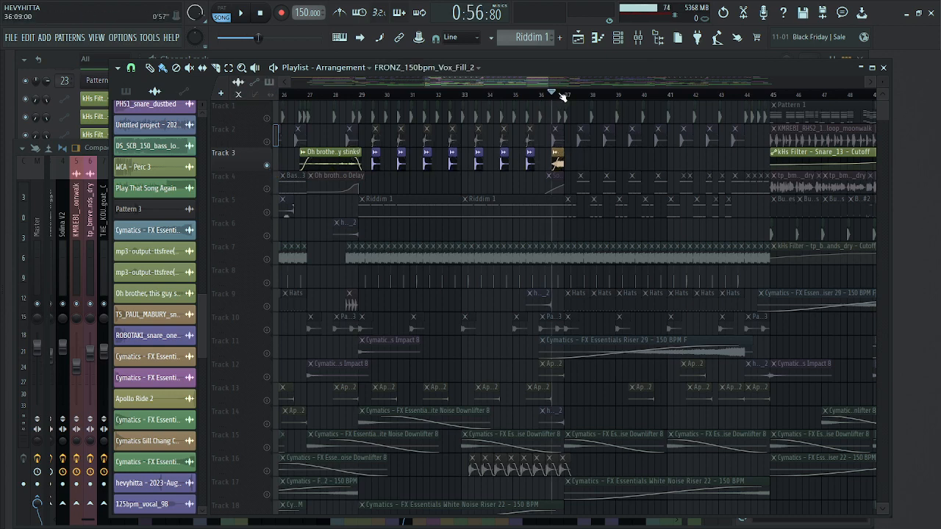
{"action": "left_click_drag", "start_coordinate": [562, 96], "coordinate": [559, 131]}
Step: Solo Track 4, enable Track 5 alongside it, and unmute all the tracks again
{"action": "left_click_drag", "start_coordinate": [547, 84], "coordinate": [579, 88]}
{"action": "right_click", "coordinate": [268, 188]}
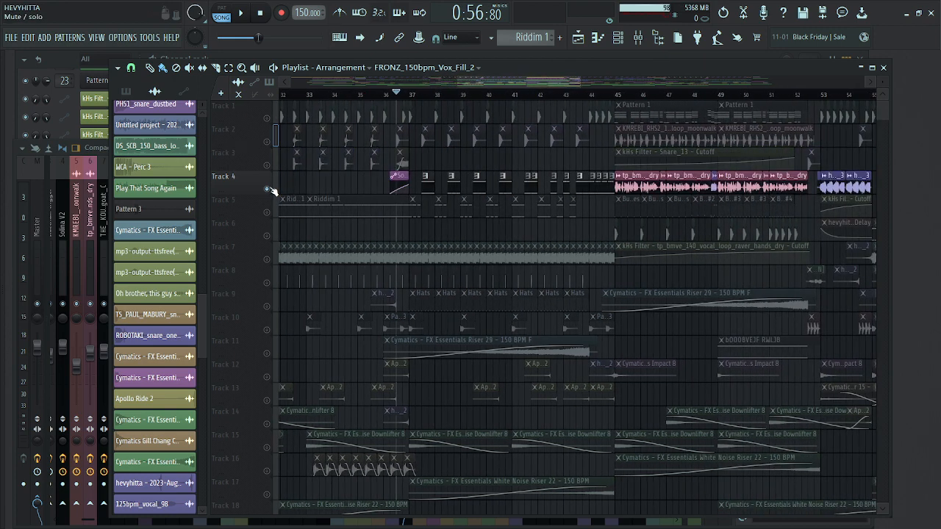
{"action": "left_click", "coordinate": [268, 213]}
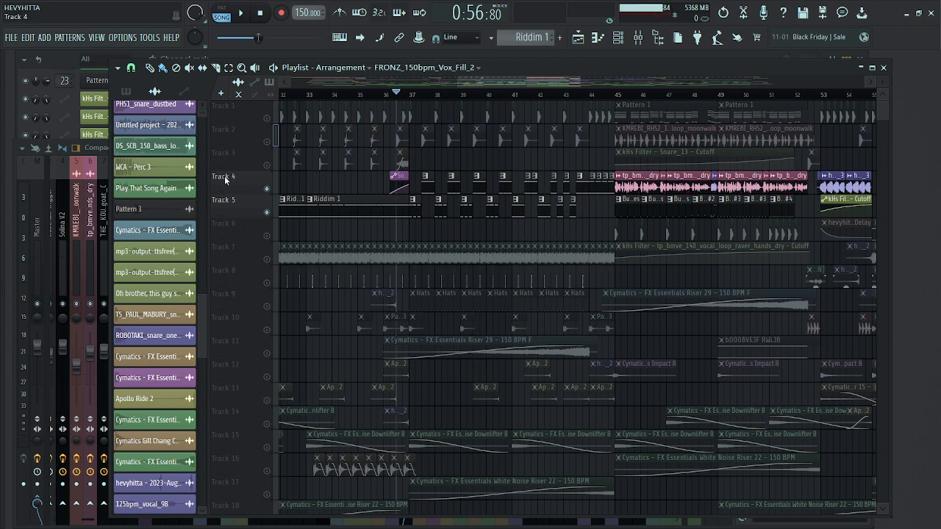
{"action": "right_click", "coordinate": [267, 189]}
{"action": "right_click", "coordinate": [267, 189]}
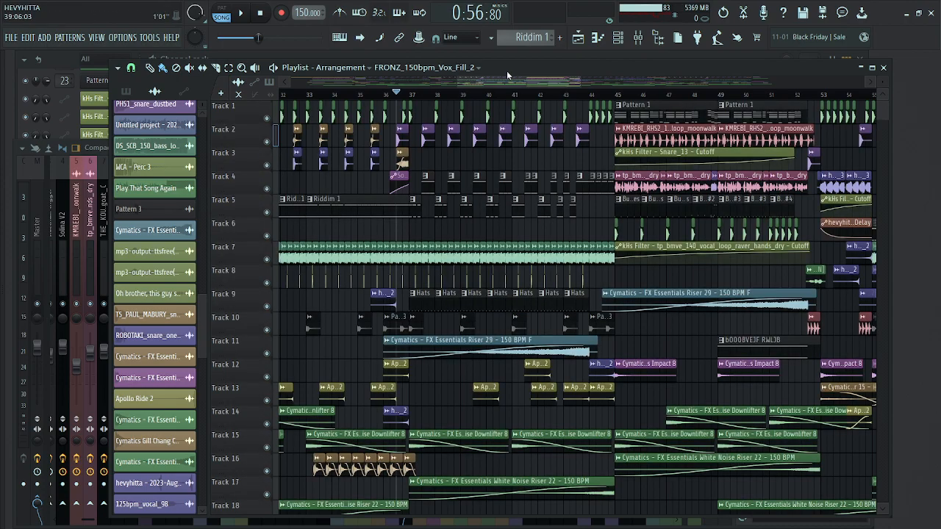
Step: Examine the arrangement of bars 39 to 61 across Tracks 1 to 20, including the section starting at bar 45
{"action": "mouse_move", "coordinate": [550, 81]}
{"action": "left_mouse_down"}
{"action": "mouse_move", "coordinate": [612, 88]}
{"action": "mouse_move", "coordinate": [520, 95]}
{"action": "mouse_move", "coordinate": [566, 79]}
{"action": "left_mouse_up"}
{"action": "scroll", "coordinate": [500, 345], "scroll_direction": "down", "scroll_amount": 5}
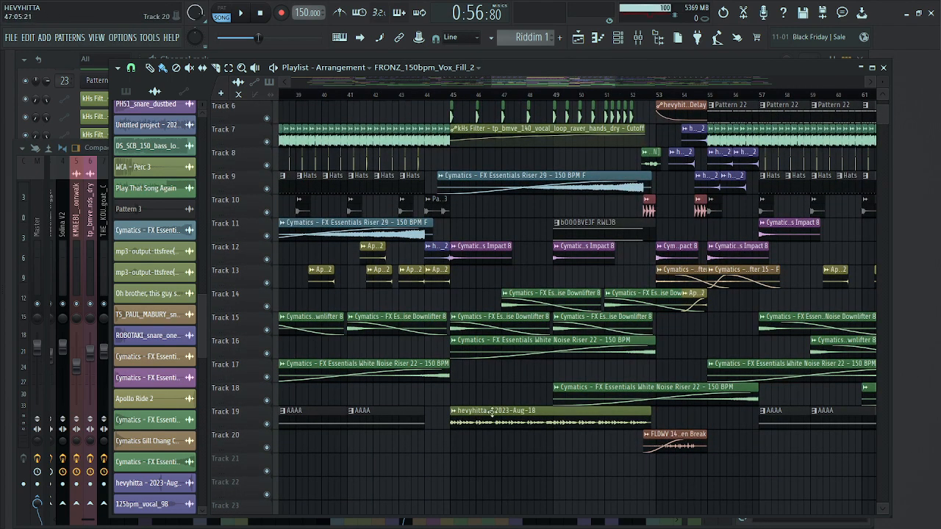
{"action": "scroll", "coordinate": [511, 241], "scroll_direction": "up", "scroll_amount": 1}
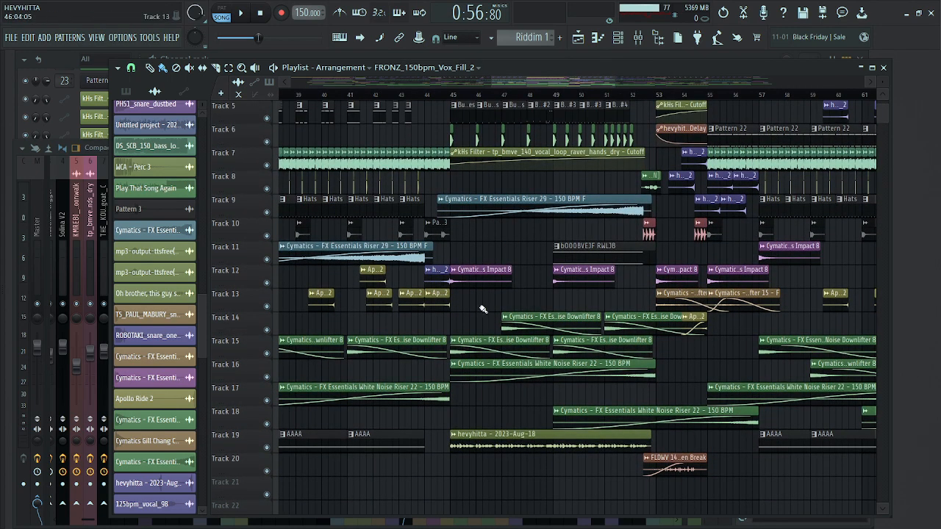
{"action": "scroll", "coordinate": [491, 346], "scroll_direction": "up", "scroll_amount": 1}
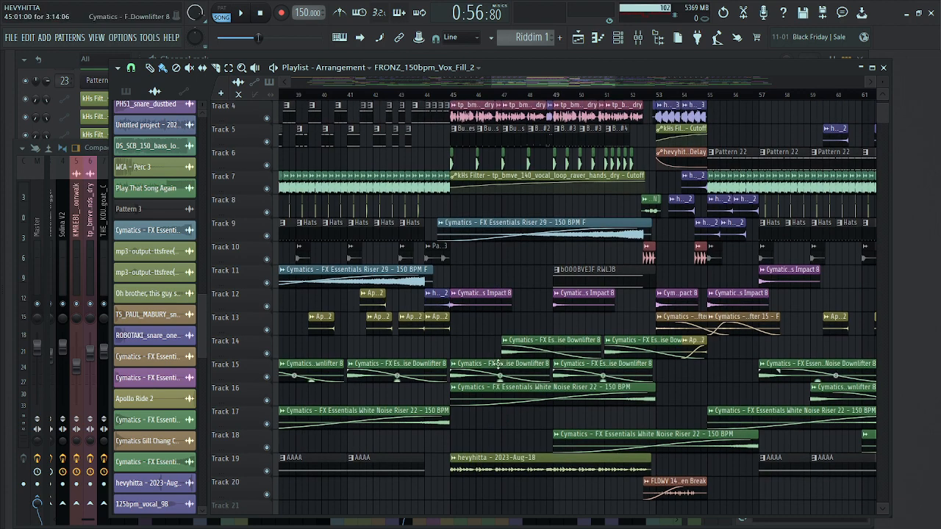
{"action": "scroll", "coordinate": [489, 286], "scroll_direction": "up", "scroll_amount": 1}
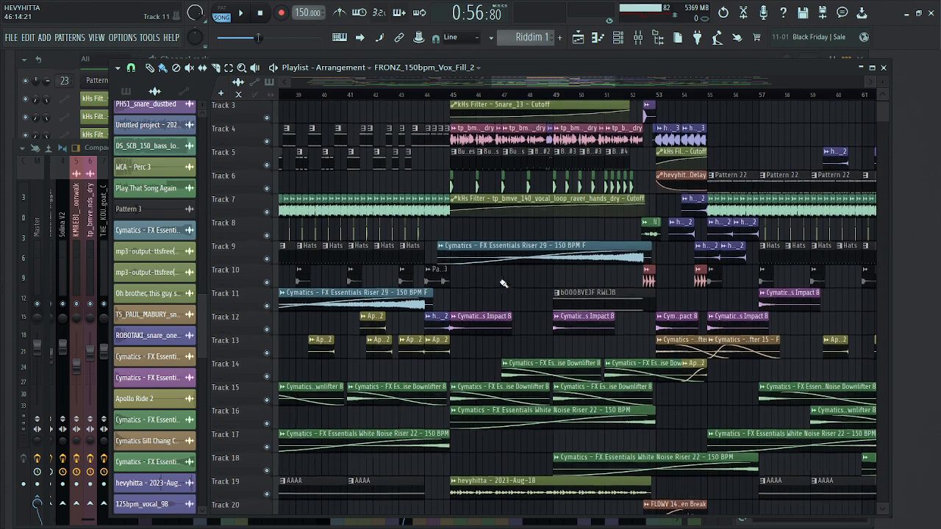
{"action": "scroll", "coordinate": [497, 331], "scroll_direction": "up", "scroll_amount": 2}
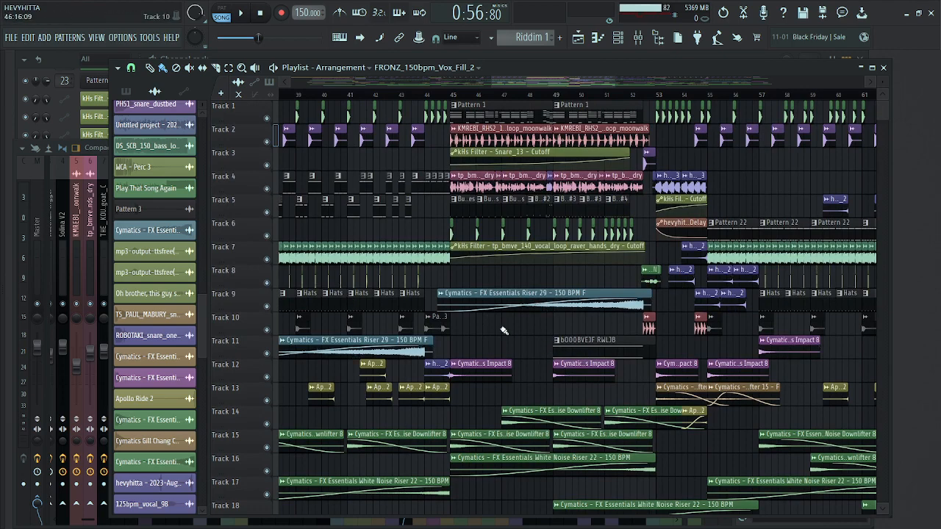
{"action": "scroll", "coordinate": [505, 337], "scroll_direction": "down", "scroll_amount": 3}
{"action": "scroll", "coordinate": [450, 411], "scroll_direction": "up", "scroll_amount": 3}
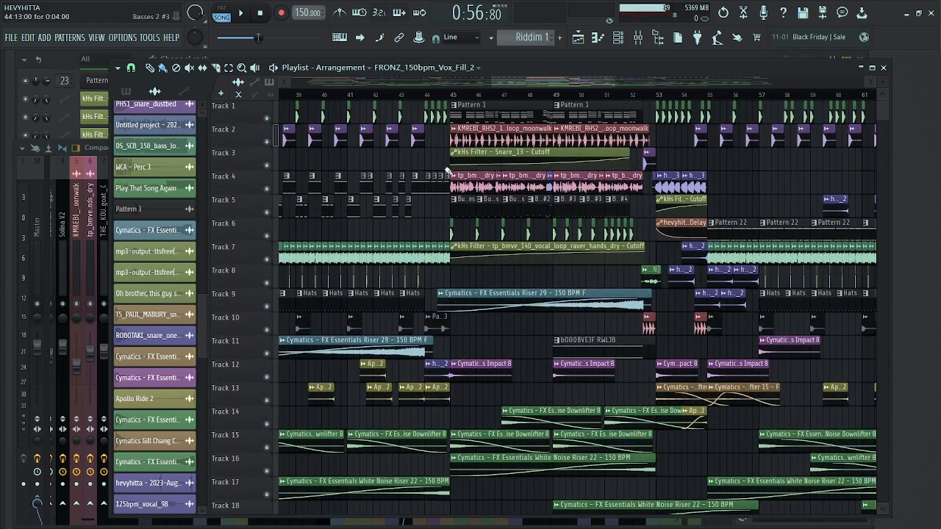
{"action": "scroll", "coordinate": [419, 169], "scroll_direction": "down", "scroll_amount": 1}
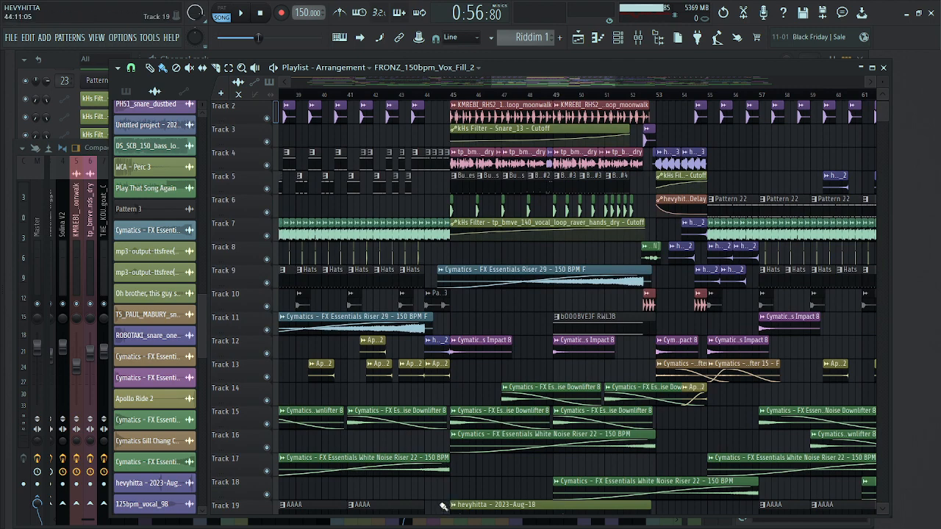
{"action": "scroll", "coordinate": [448, 185], "scroll_direction": "down", "scroll_amount": 1}
{"action": "scroll", "coordinate": [448, 186], "scroll_direction": "up", "scroll_amount": 2}
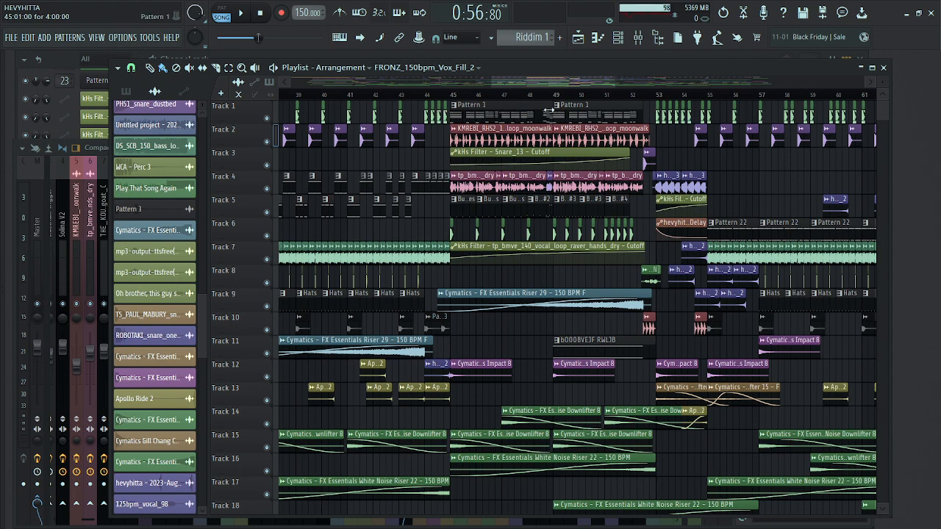
Step: Put the playhead in bar 51, open Pattern 22's 3x Osc notes in the piano roll, and audition the pattern on its own
{"action": "left_click_drag", "start_coordinate": [545, 82], "coordinate": [582, 85]}
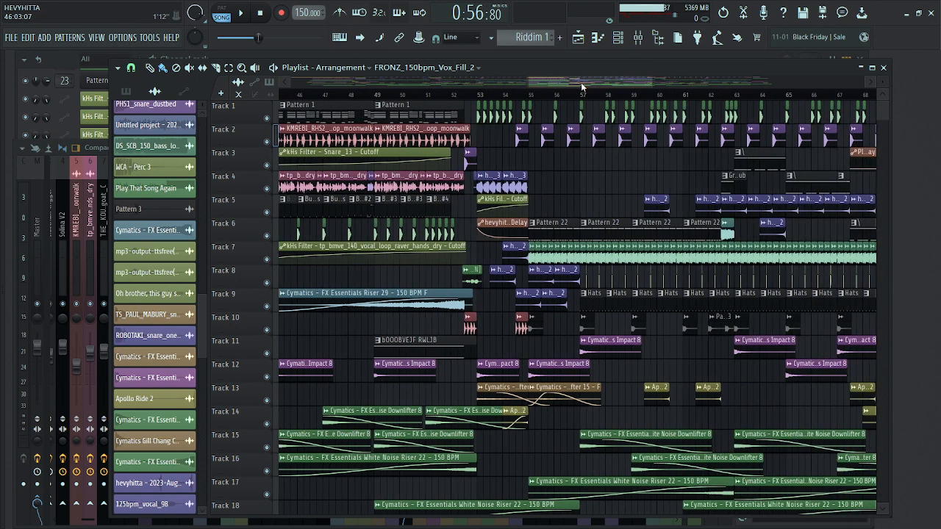
{"action": "left_click", "coordinate": [444, 94]}
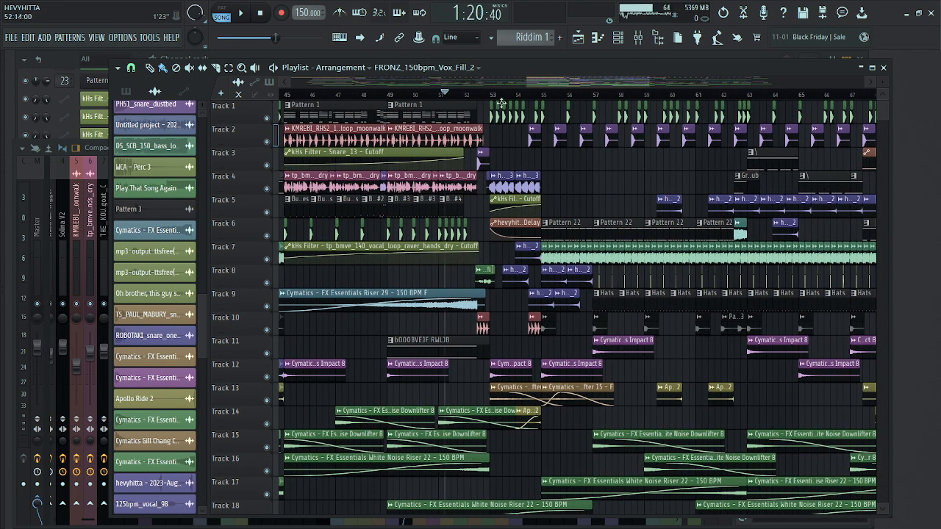
{"action": "left_click", "coordinate": [571, 225]}
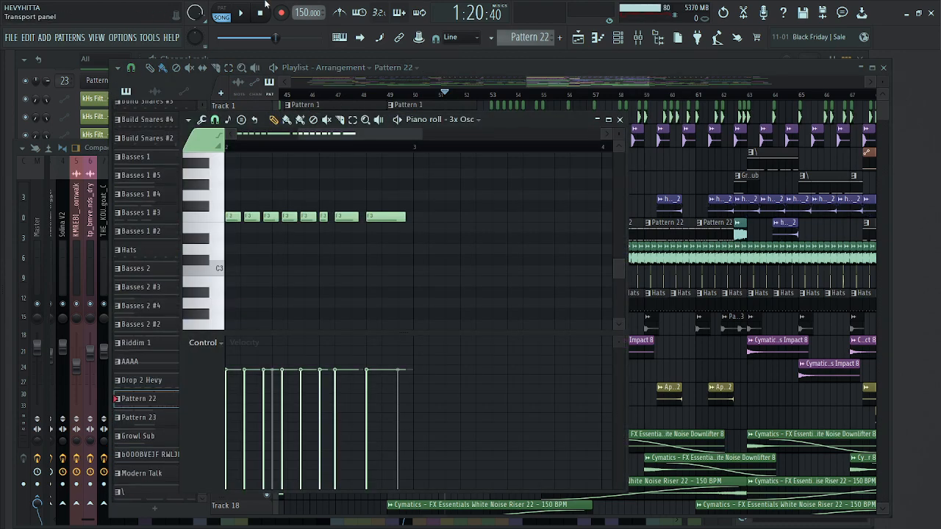
{"action": "left_click", "coordinate": [222, 13]}
{"action": "left_click", "coordinate": [239, 13]}
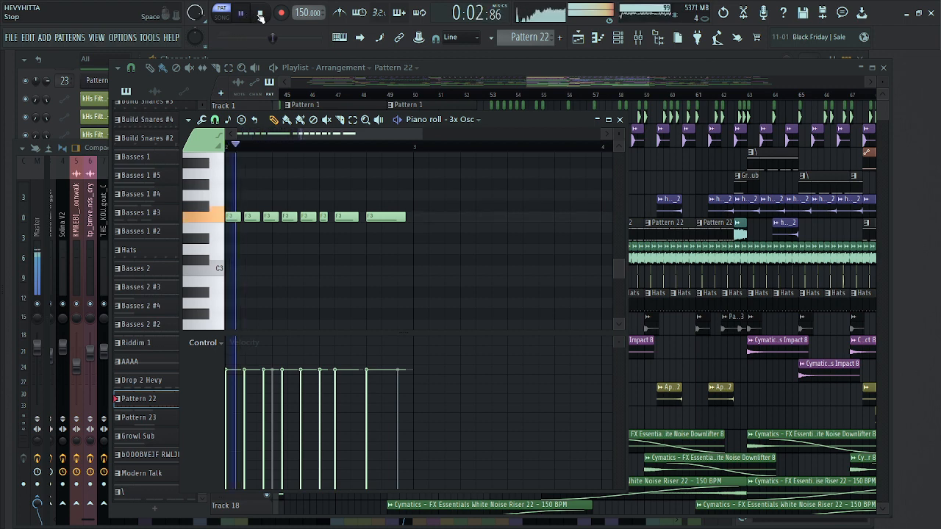
{"action": "left_click", "coordinate": [261, 16]}
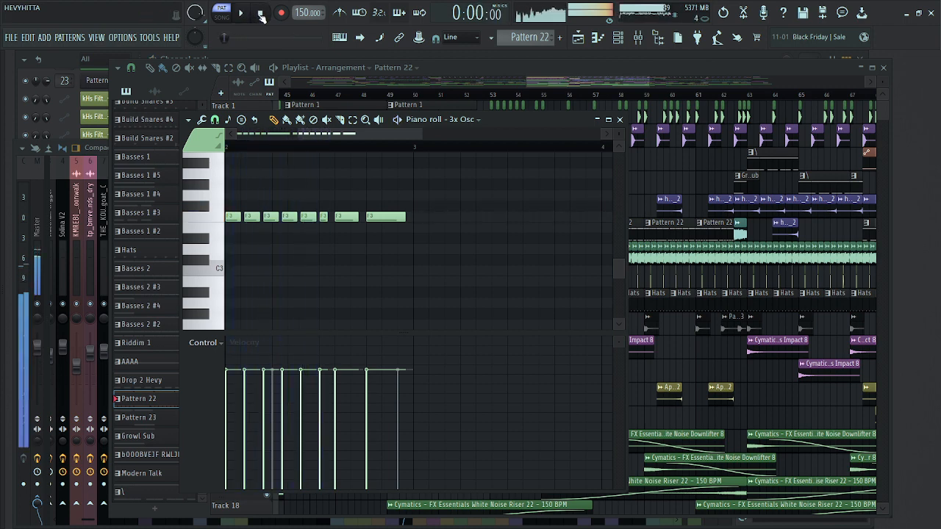
Step: Close the piano roll and look through Pattern 22's channels in the channel rack, down to the last Serum channels
{"action": "left_click", "coordinate": [621, 119]}
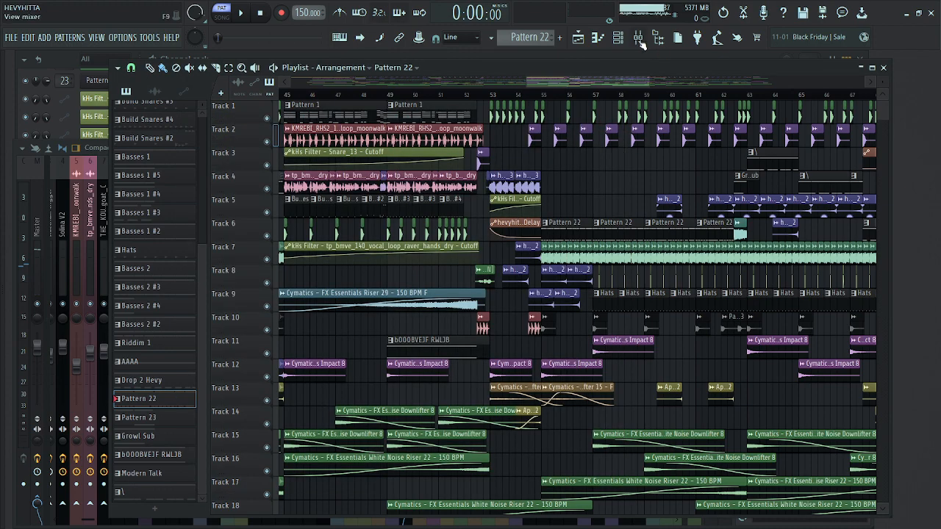
{"action": "key", "text": "F9"}
{"action": "key", "text": "F6"}
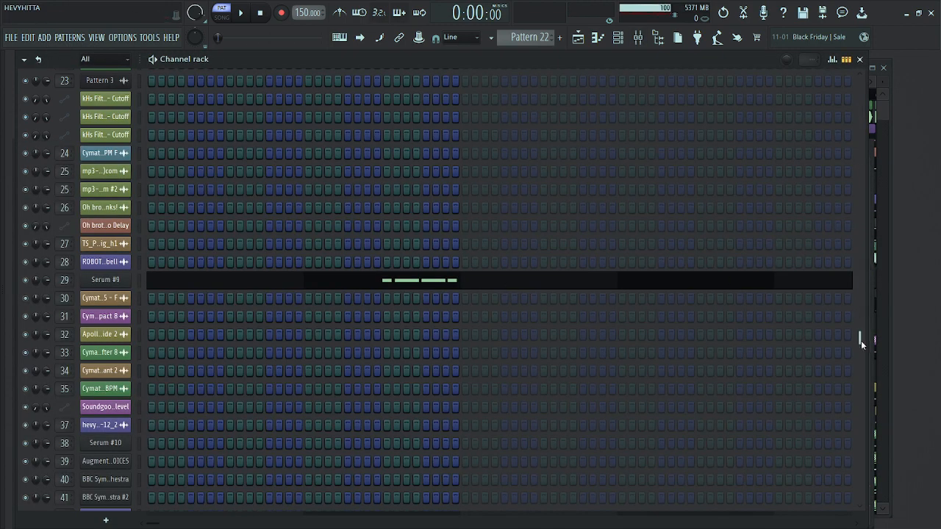
{"action": "left_click_drag", "start_coordinate": [861, 340], "coordinate": [846, 147]}
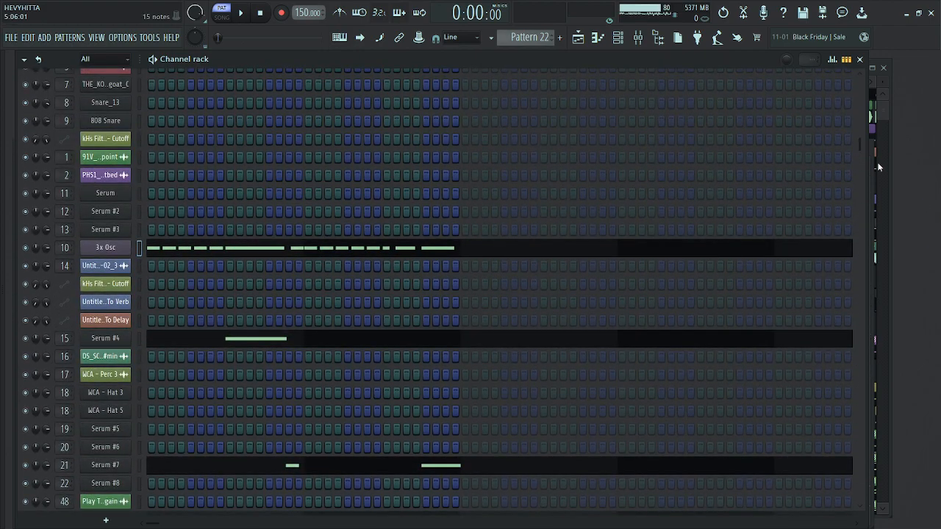
{"action": "left_click_drag", "start_coordinate": [861, 138], "coordinate": [859, 511]}
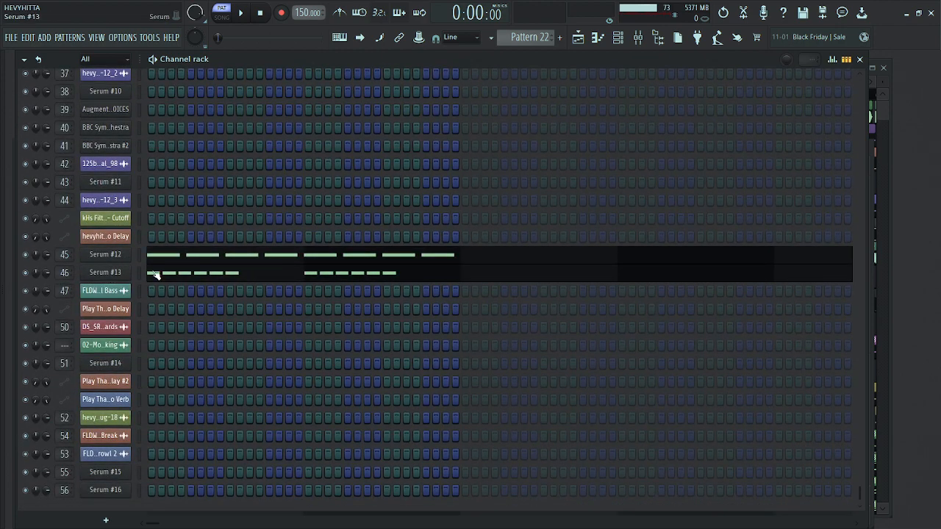
Step: Open Serum #13 and examine its oscillators and its full effects chain down to the compressor
{"action": "left_click", "coordinate": [108, 273]}
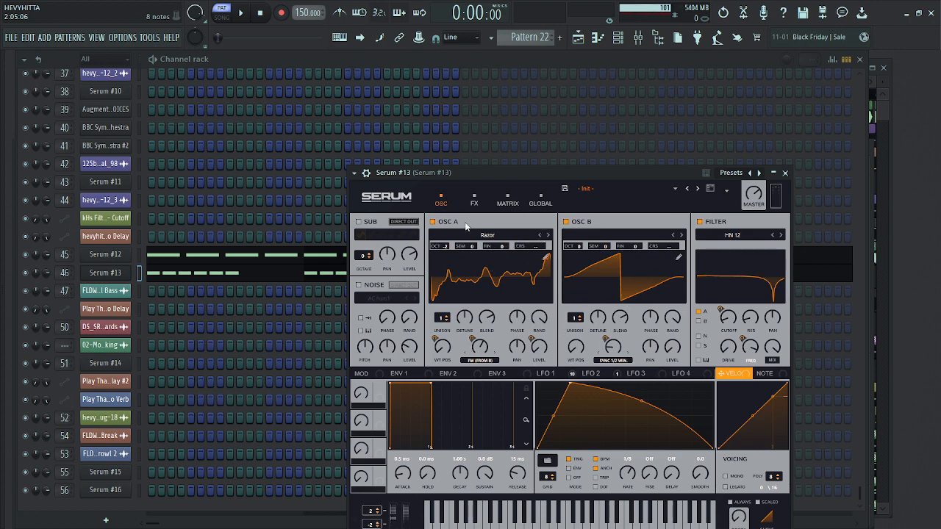
{"action": "left_click", "coordinate": [474, 201]}
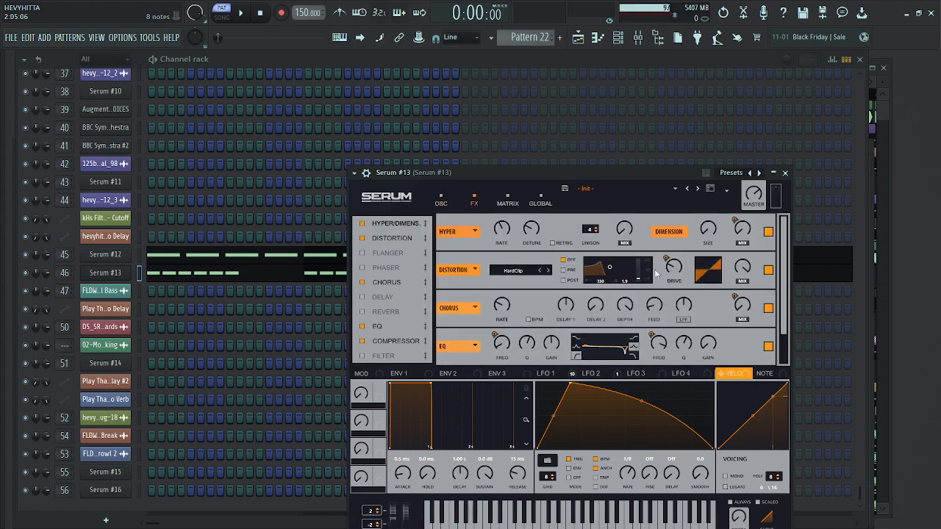
{"action": "left_click_drag", "start_coordinate": [785, 258], "coordinate": [789, 296]}
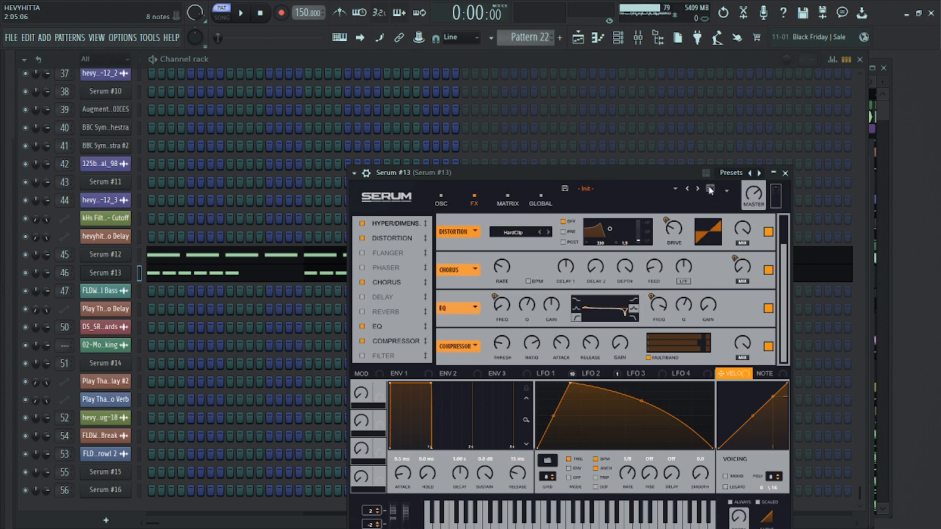
{"action": "left_click", "coordinate": [773, 173]}
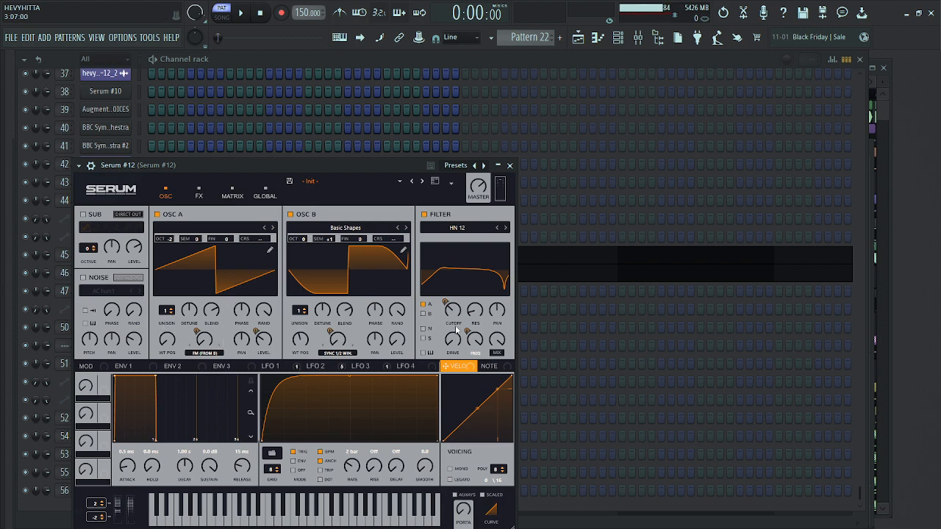
Step: View Serum #12's effects chain and inspect the Fruity Parametric EQ 2 on its mixer track
{"action": "left_click", "coordinate": [202, 197]}
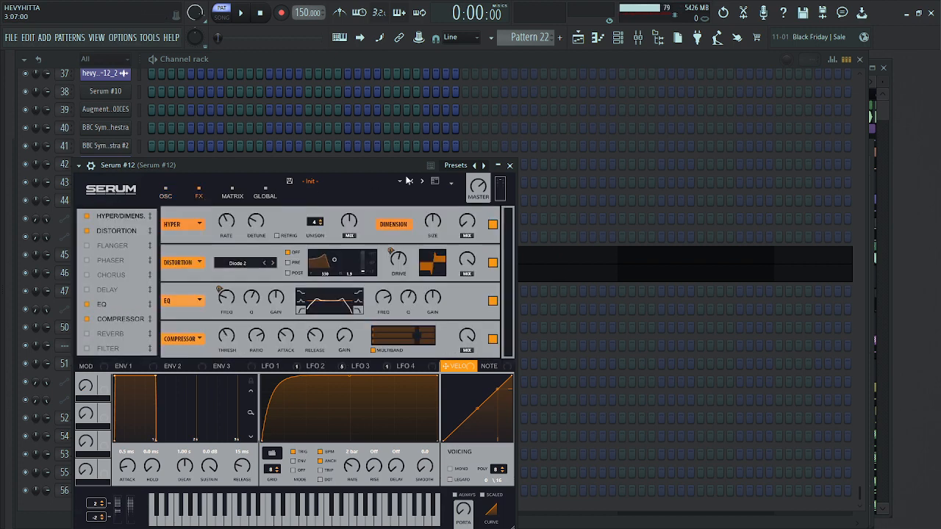
{"action": "left_click", "coordinate": [510, 164]}
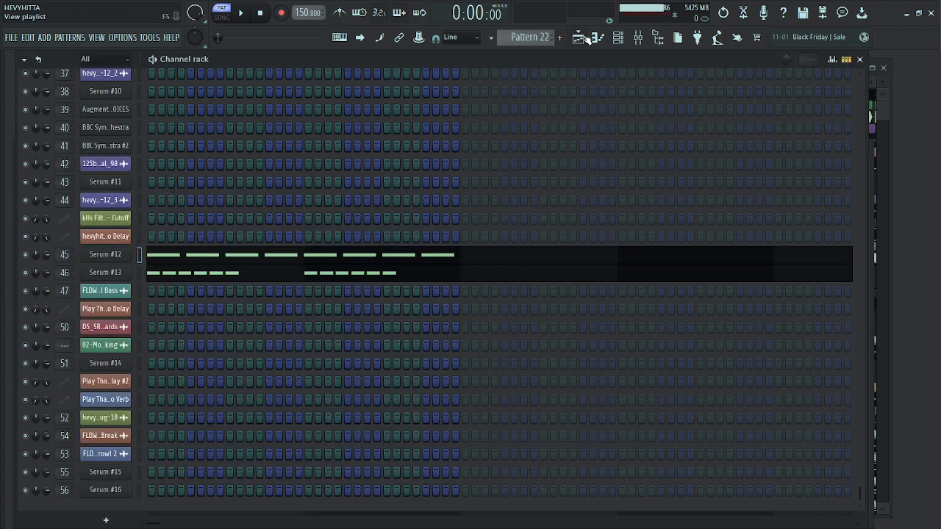
{"action": "left_click", "coordinate": [638, 38]}
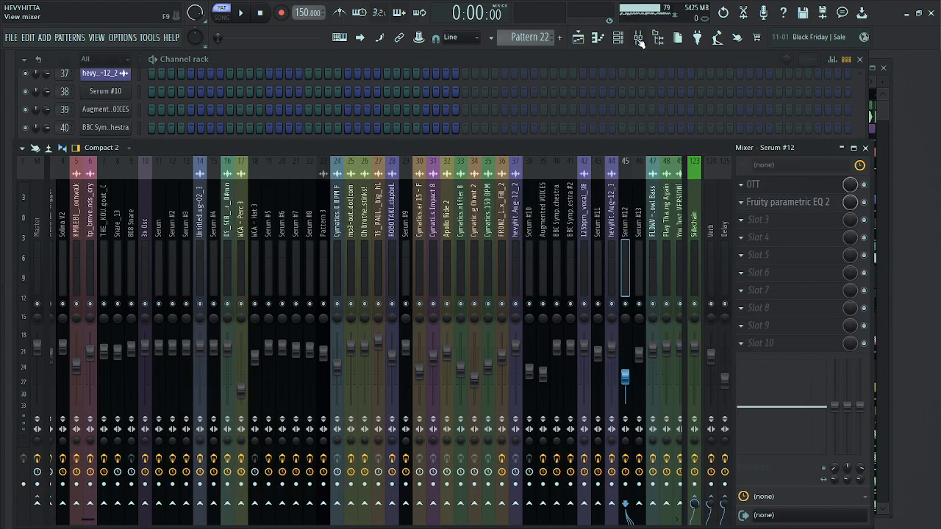
{"action": "left_click", "coordinate": [780, 203]}
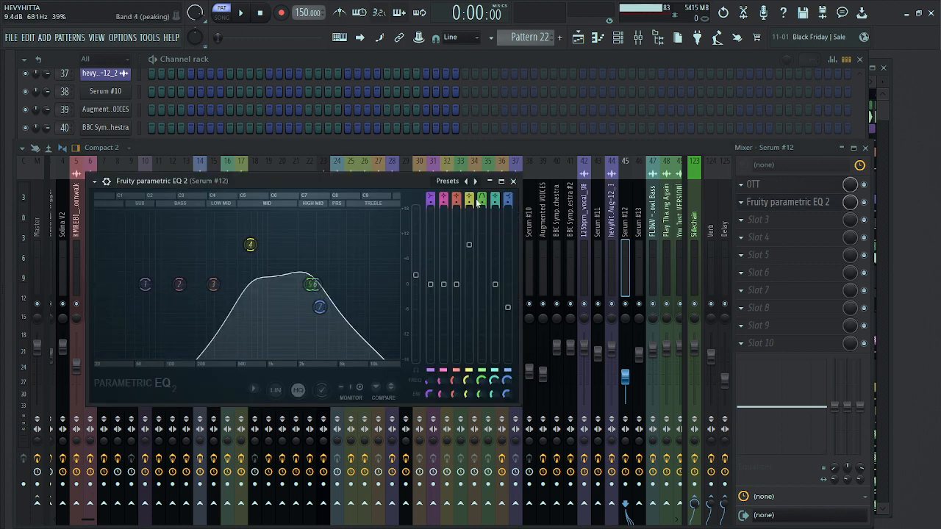
{"action": "left_click", "coordinate": [514, 181]}
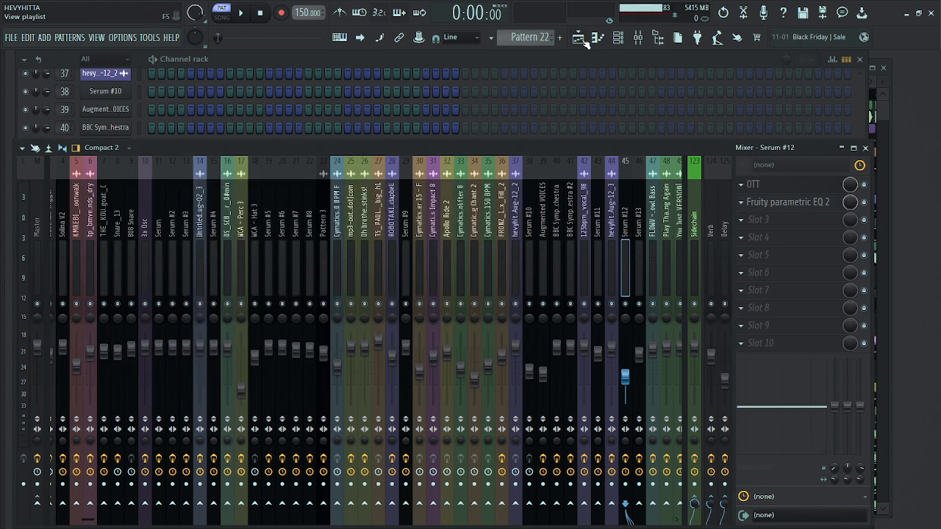
{"action": "left_click", "coordinate": [529, 59]}
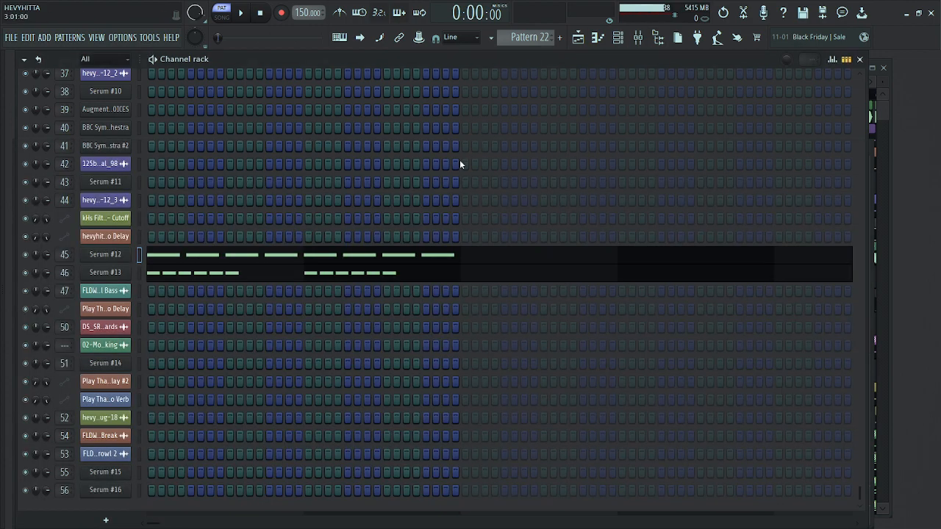
Step: Open Pattern 22's Serum #4 channel and show its Oscillator A wavetable in the table editor
{"action": "scroll", "coordinate": [352, 205], "scroll_direction": "up", "scroll_amount": 1}
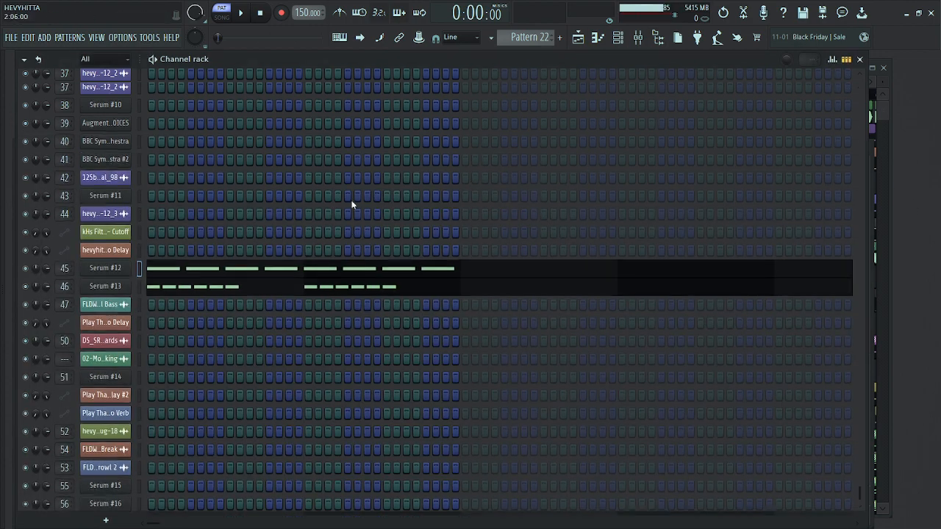
{"action": "scroll", "coordinate": [346, 198], "scroll_direction": "up", "scroll_amount": 10}
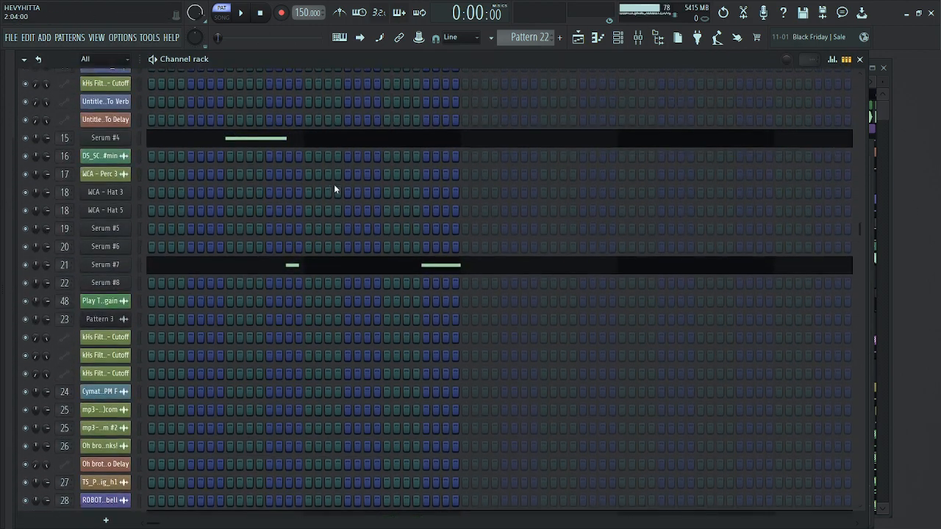
{"action": "scroll", "coordinate": [334, 190], "scroll_direction": "up", "scroll_amount": 6}
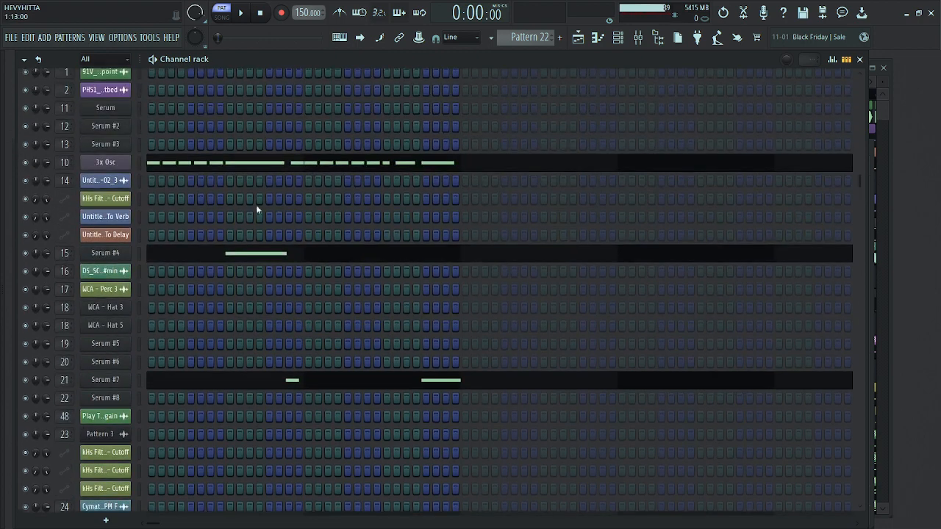
{"action": "left_click", "coordinate": [129, 257]}
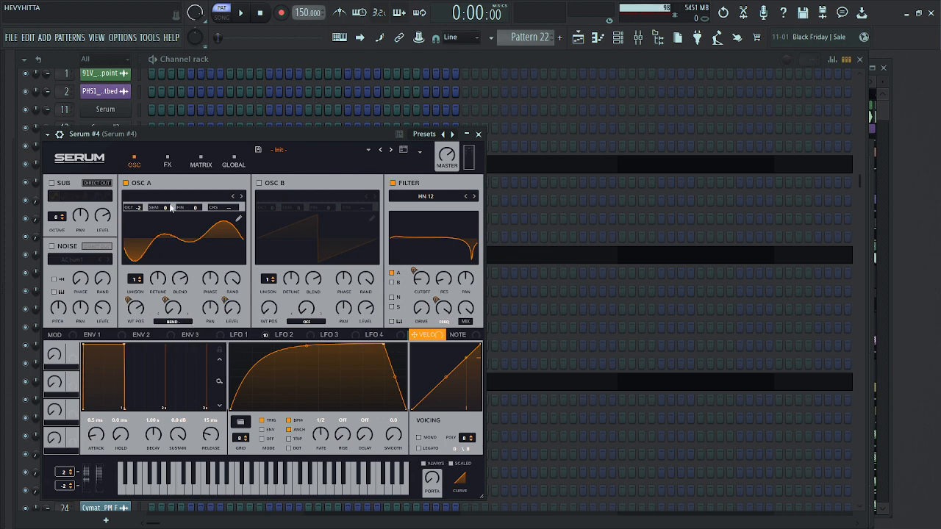
{"action": "left_click", "coordinate": [237, 221]}
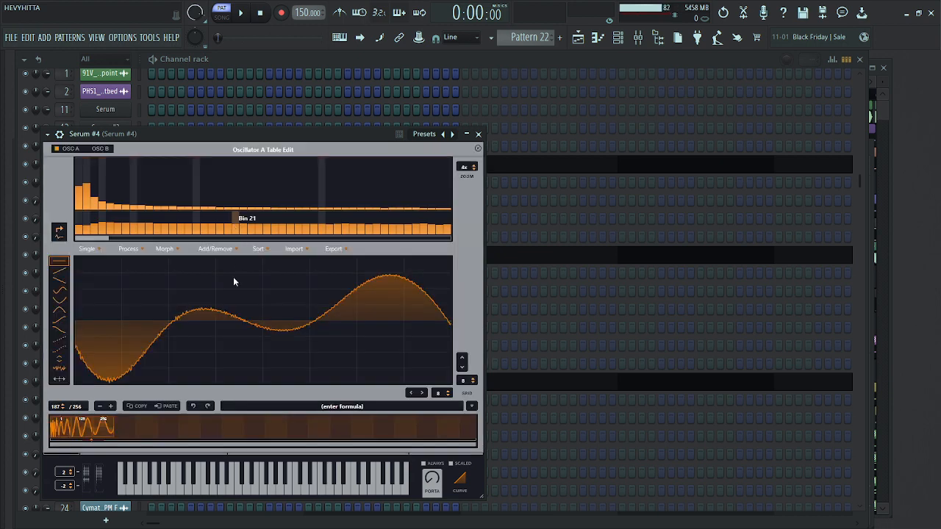
Step: Compare the first, middle and last frames of Serum #4's Oscillator A wavetable, ending on frame 256, and close the synth
{"action": "left_click", "coordinate": [86, 428]}
{"action": "left_click", "coordinate": [67, 428]}
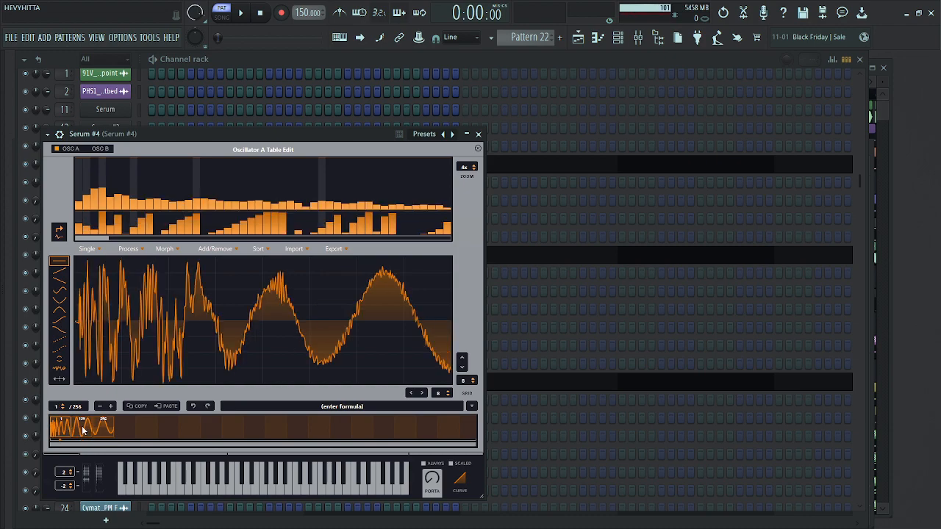
{"action": "left_click", "coordinate": [83, 429]}
{"action": "left_click", "coordinate": [103, 431]}
{"action": "left_click", "coordinate": [84, 434]}
{"action": "left_click", "coordinate": [65, 437]}
{"action": "left_click", "coordinate": [478, 148]}
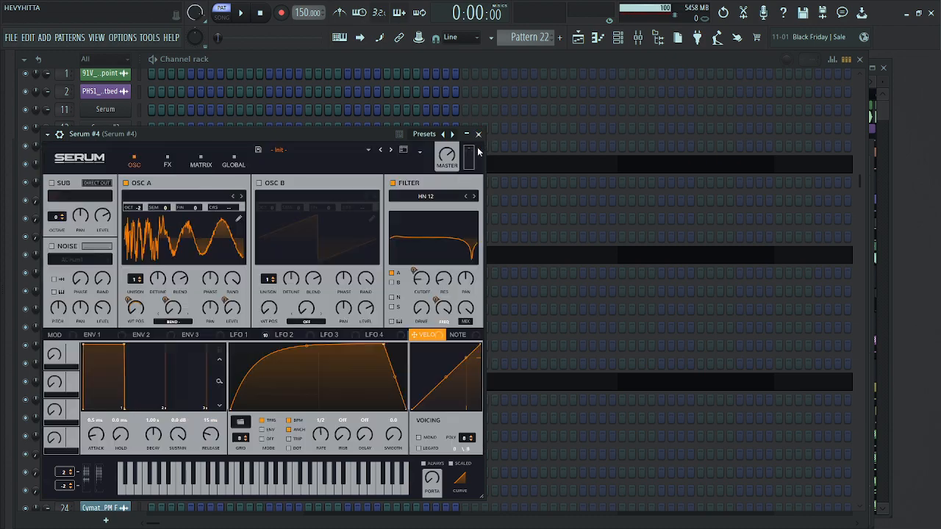
{"action": "left_click", "coordinate": [237, 221]}
{"action": "left_click", "coordinate": [103, 431]}
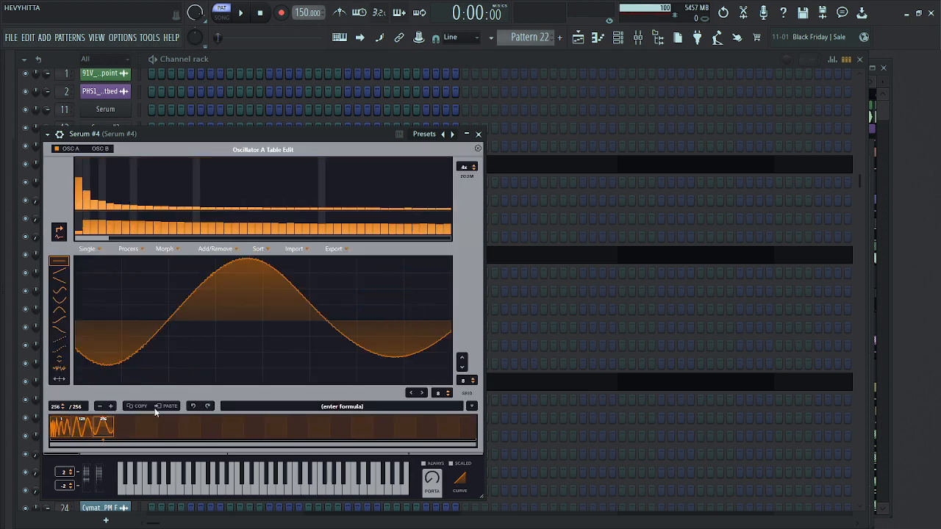
{"action": "left_click", "coordinate": [478, 149]}
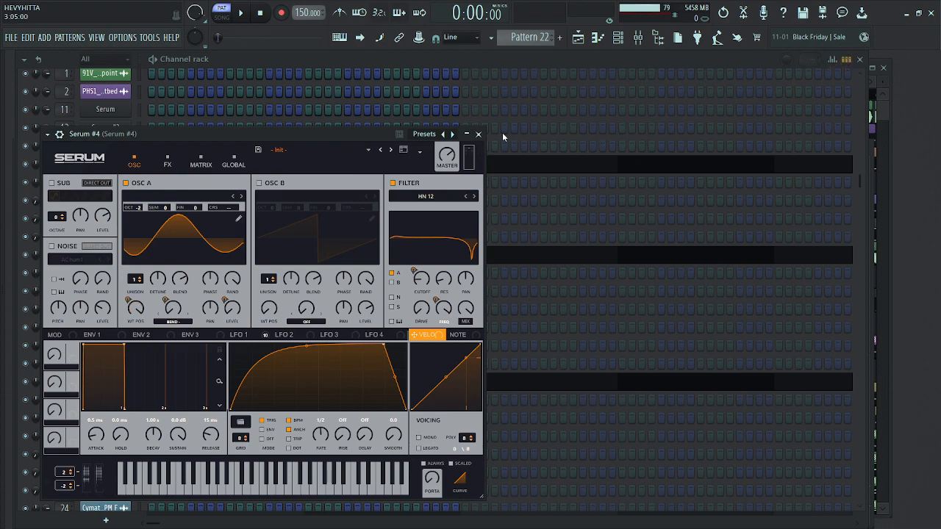
{"action": "left_click", "coordinate": [478, 135]}
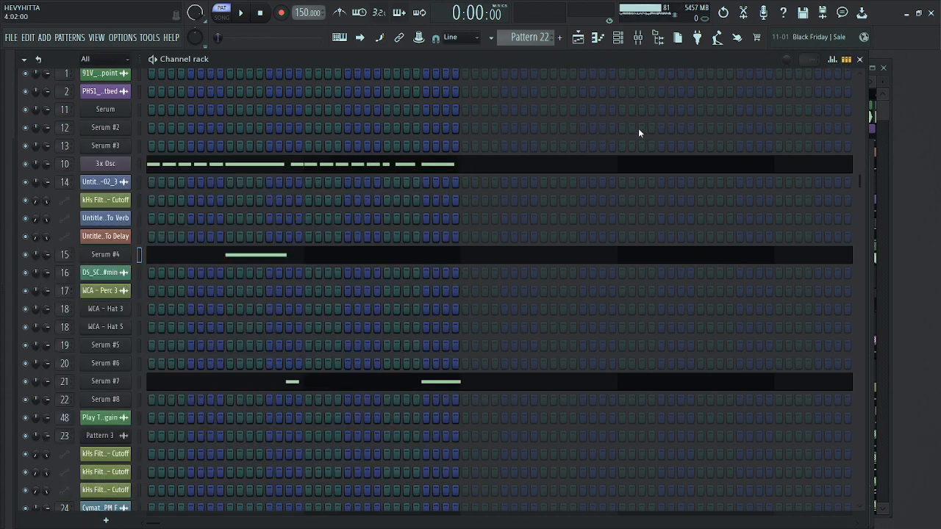
Step: Examine the playlist arrangement of bars 51 to 73 down to Track 24, and save the project
{"action": "left_click", "coordinate": [886, 111]}
{"action": "left_click_drag", "start_coordinate": [886, 111], "coordinate": [883, 89]}
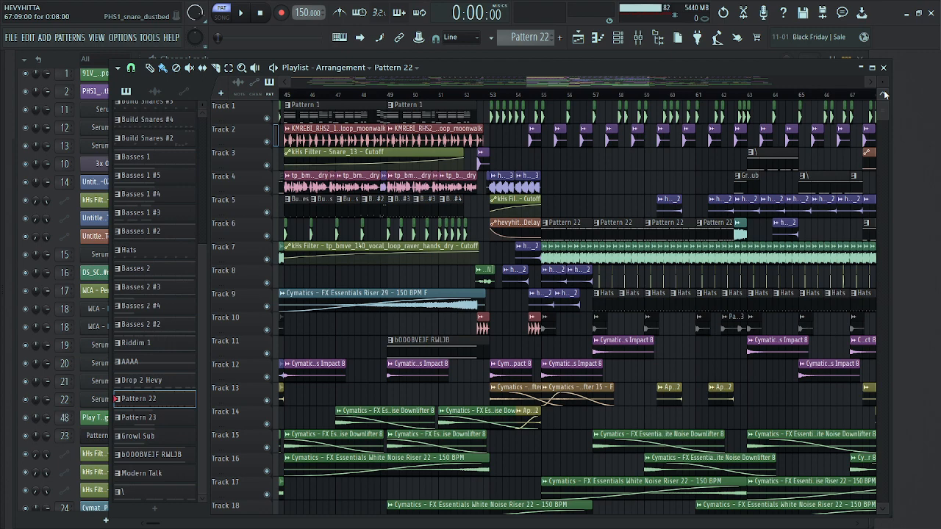
{"action": "left_click_drag", "start_coordinate": [557, 78], "coordinate": [593, 85]}
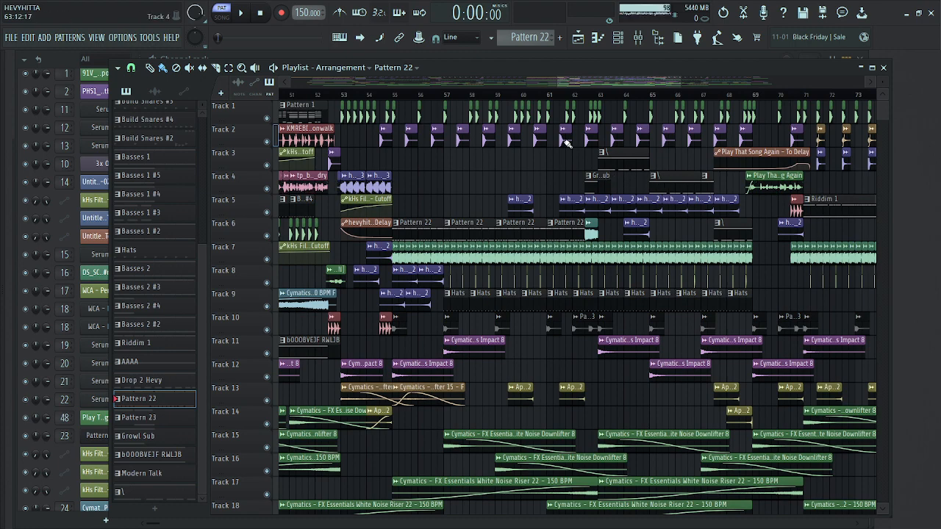
{"action": "scroll", "coordinate": [659, 361], "scroll_direction": "down", "scroll_amount": 6}
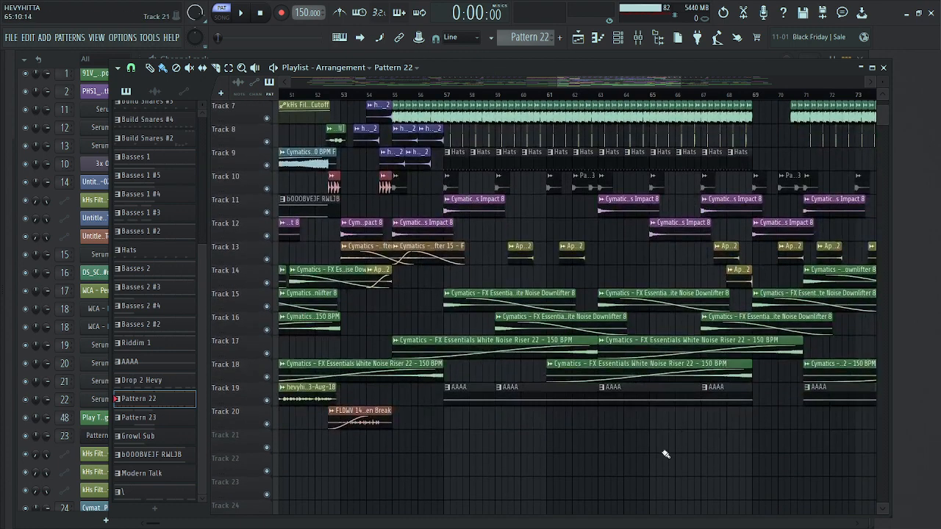
{"action": "scroll", "coordinate": [669, 447], "scroll_direction": "up", "scroll_amount": 6}
{"action": "scroll", "coordinate": [659, 443], "scroll_direction": "up", "scroll_amount": 1}
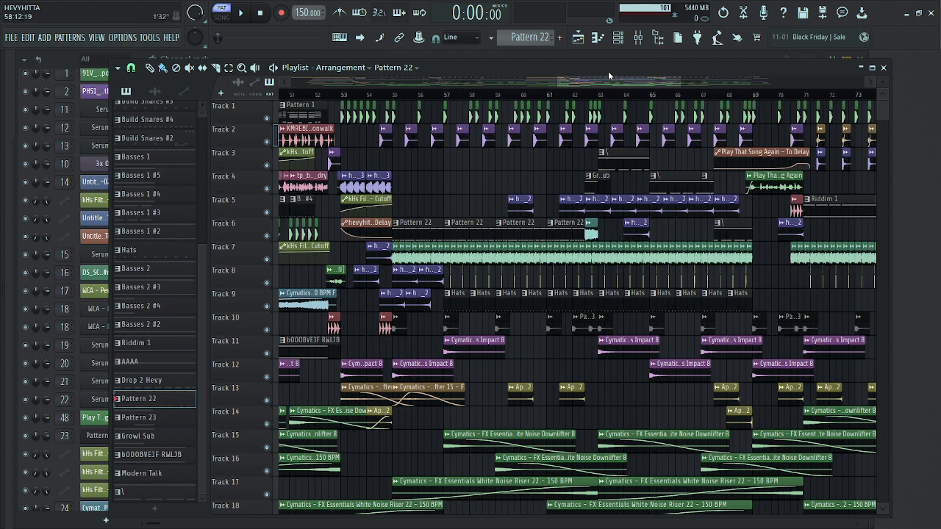
{"action": "key", "text": "ctrl+s"}
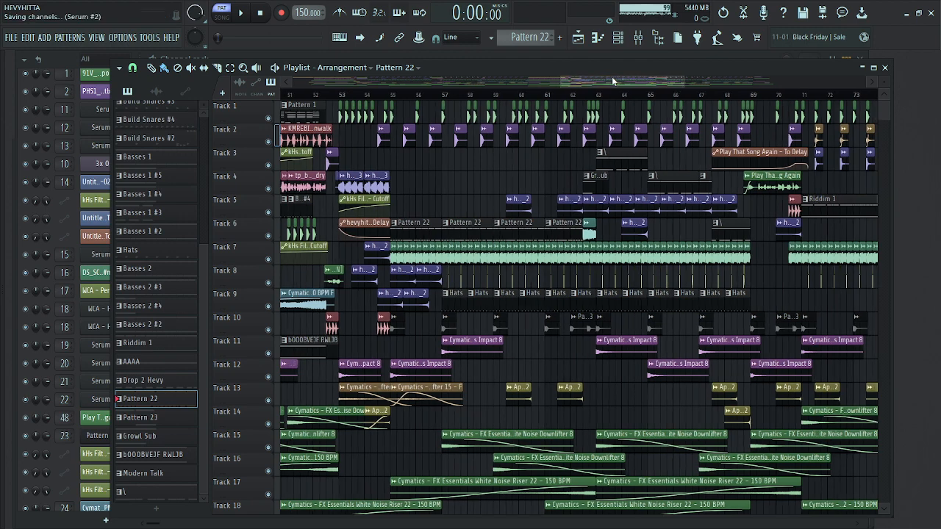
Step: Select the "\" pattern at bar 63 on Track 3, open its Serum #16 channel and show the synth's effects chain
{"action": "left_click_drag", "start_coordinate": [644, 77], "coordinate": [634, 79]}
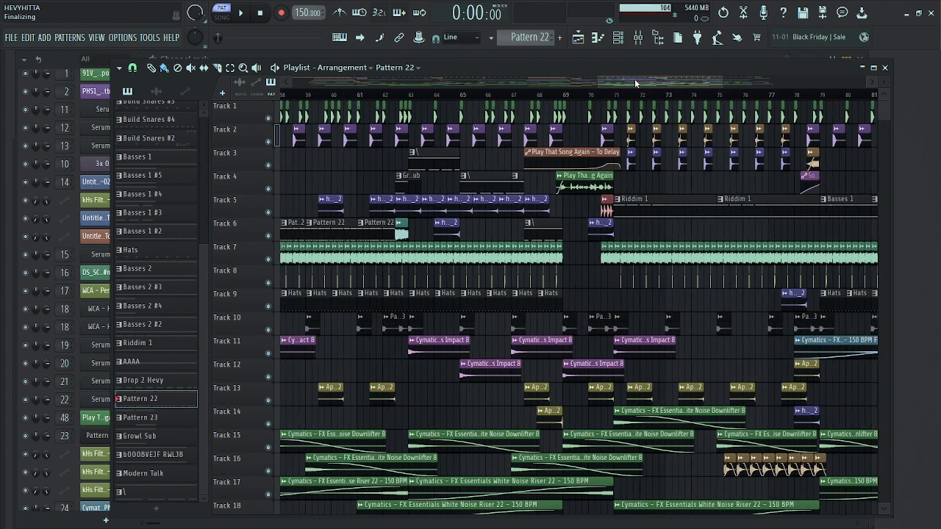
{"action": "left_click", "coordinate": [441, 161]}
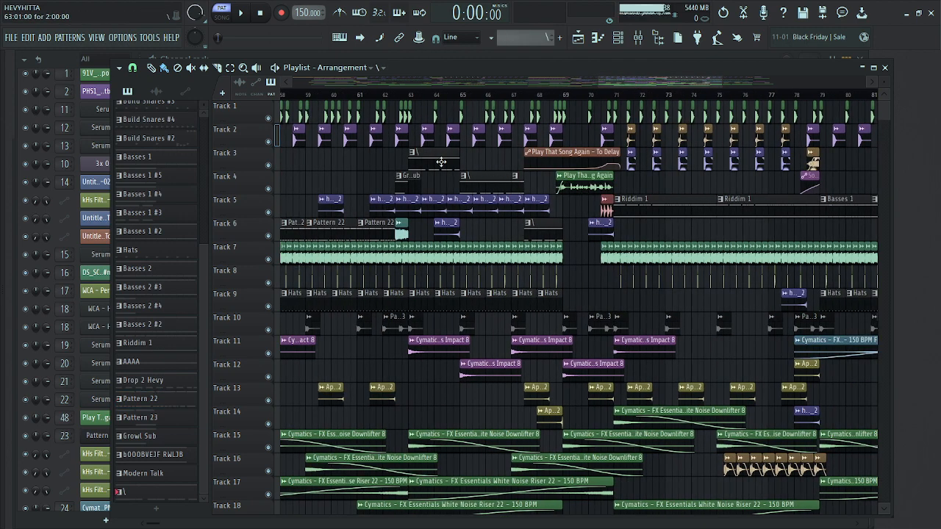
{"action": "left_click", "coordinate": [141, 55]}
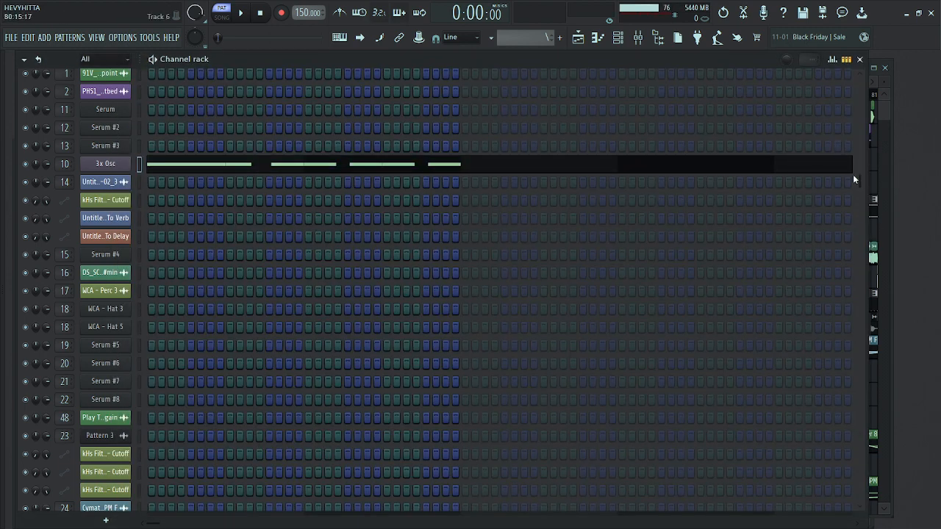
{"action": "left_click_drag", "start_coordinate": [858, 177], "coordinate": [838, 510]}
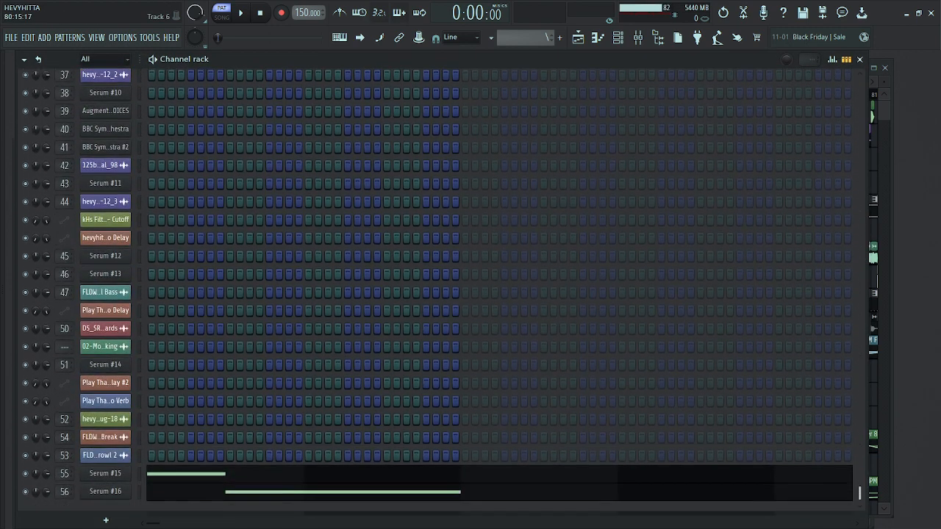
{"action": "left_click", "coordinate": [126, 490]}
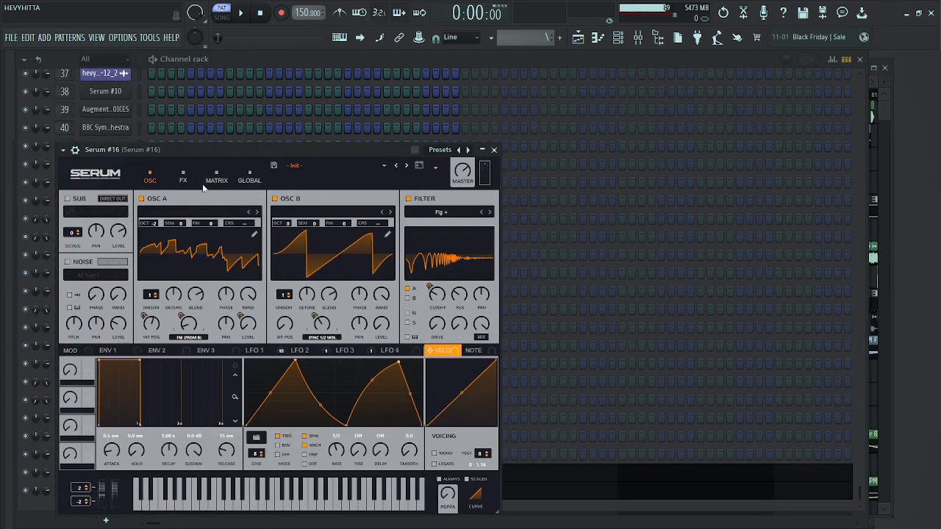
{"action": "left_click", "coordinate": [178, 181]}
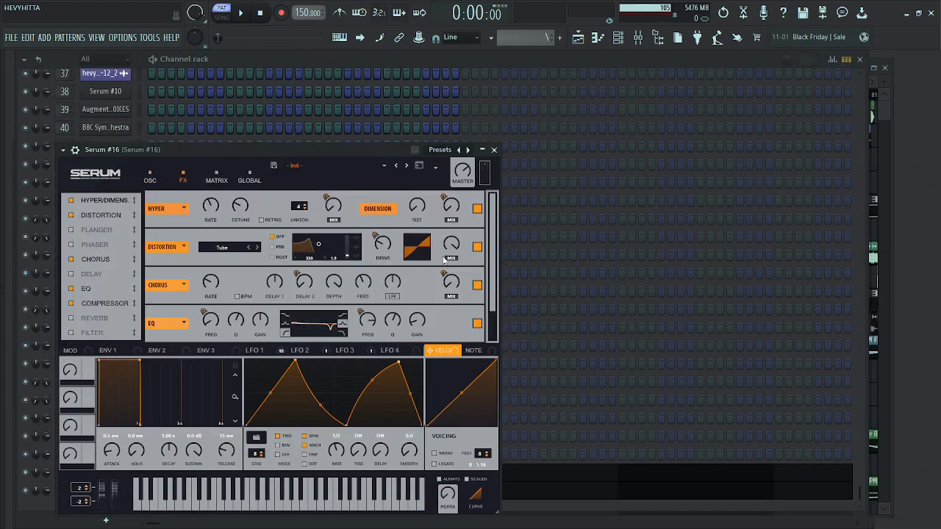
Step: Review Serum #16's effects chain and oscillator page, check the wavetable category lists of Oscillators B and A, and close the synth
{"action": "scroll", "coordinate": [485, 252], "scroll_direction": "down", "scroll_amount": 1}
{"action": "scroll", "coordinate": [487, 213], "scroll_direction": "up", "scroll_amount": 1}
{"action": "left_click", "coordinate": [151, 179]}
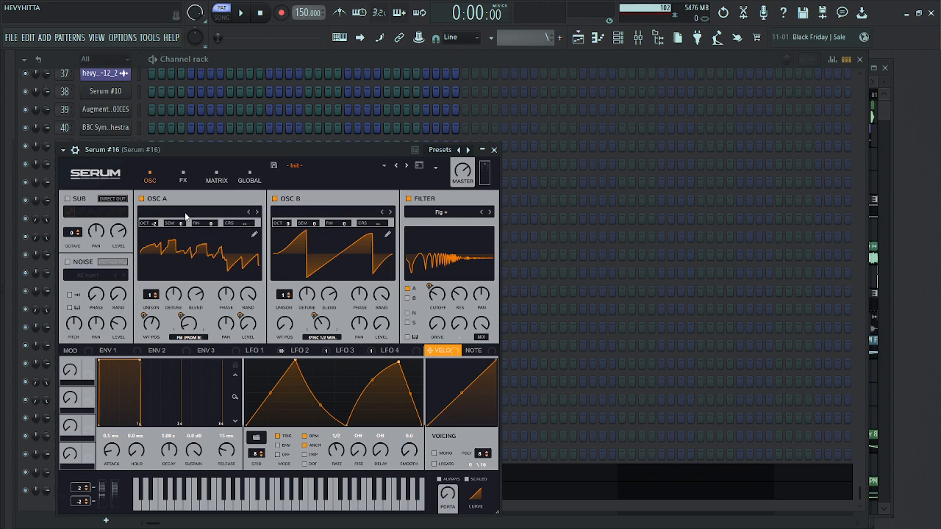
{"action": "left_click", "coordinate": [255, 234]}
{"action": "left_click", "coordinate": [327, 213]}
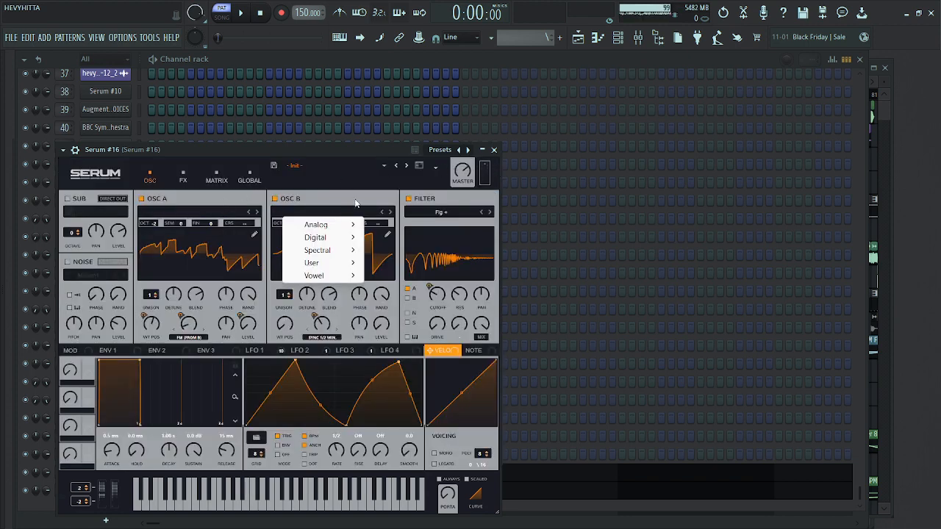
{"action": "left_click", "coordinate": [355, 202]}
{"action": "left_click", "coordinate": [182, 213]}
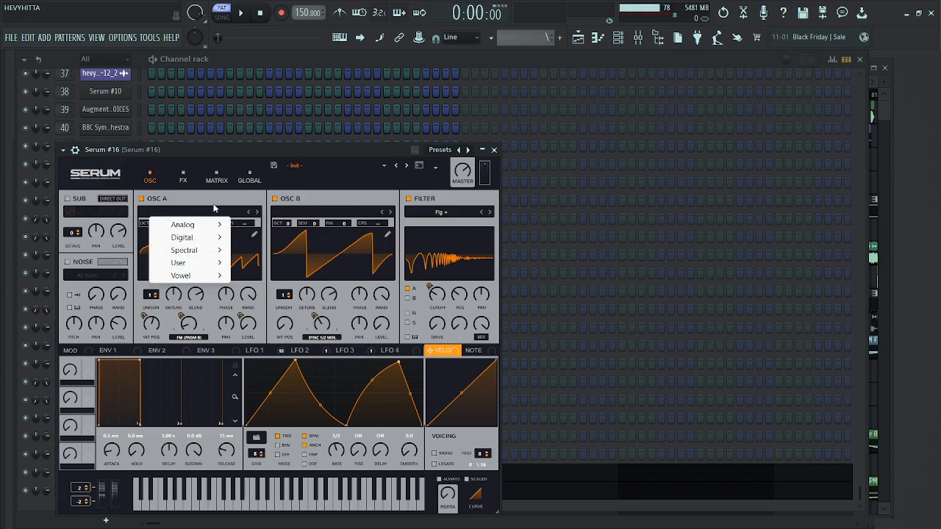
{"action": "left_click", "coordinate": [214, 208]}
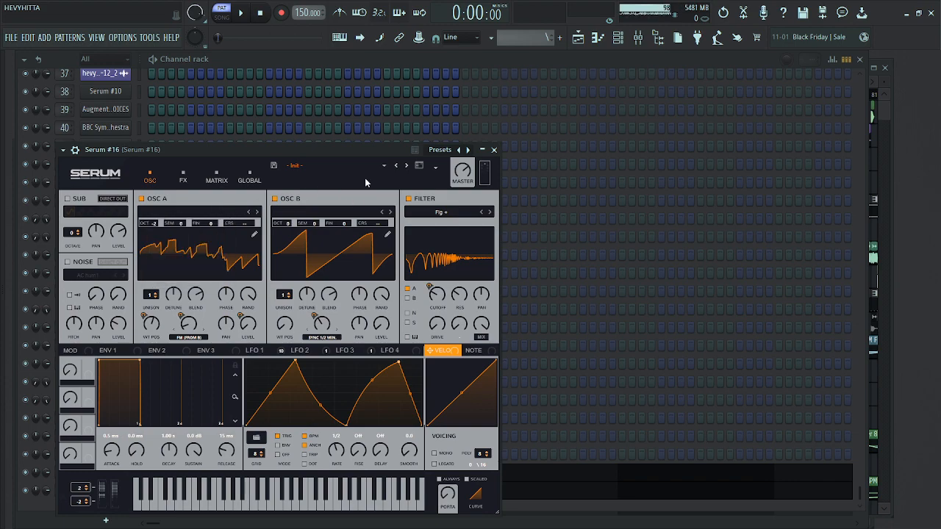
{"action": "left_click", "coordinate": [493, 150]}
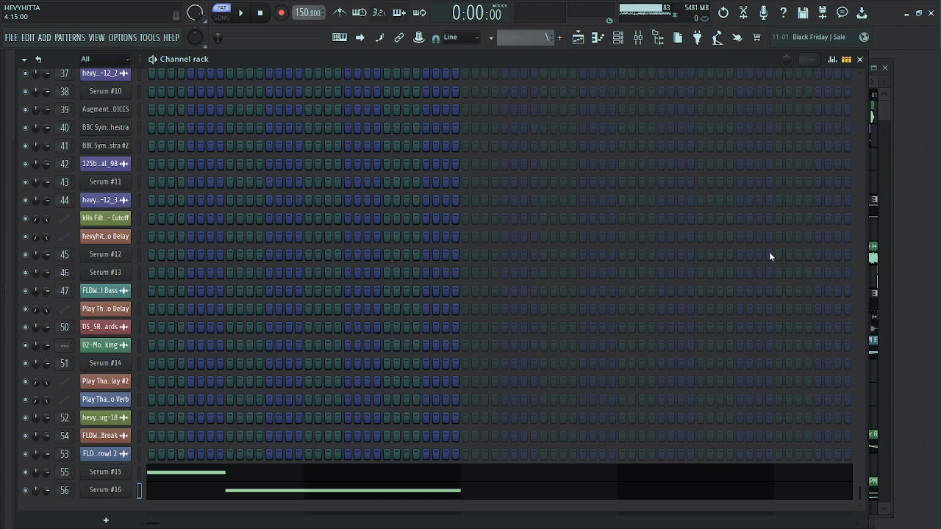
Step: Show the effects on the Serum #16 mixer track and return to the playlist
{"action": "left_click", "coordinate": [889, 108]}
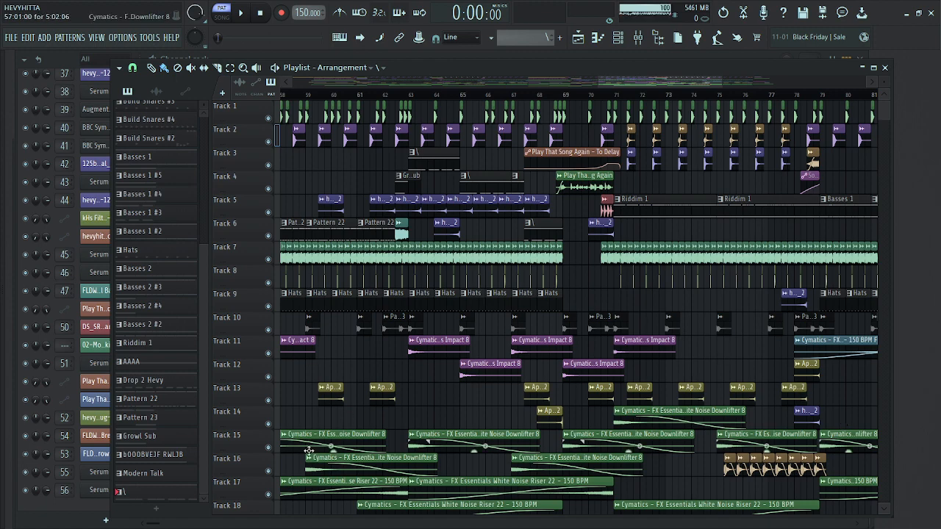
{"action": "left_click", "coordinate": [639, 40]}
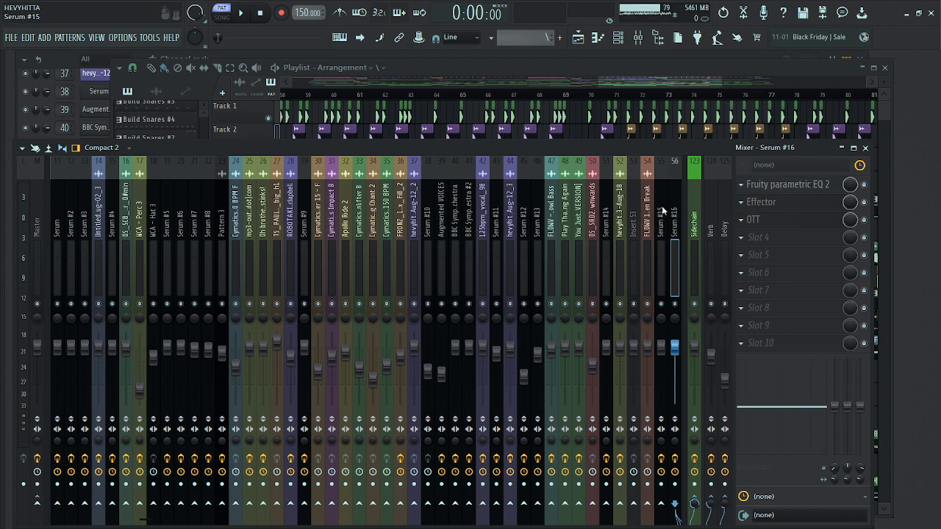
{"action": "left_click", "coordinate": [712, 64]}
Step: Examine the playlist from bar 65 to the song's end, and return to the opening bars
{"action": "left_click_drag", "start_coordinate": [649, 79], "coordinate": [691, 103]}
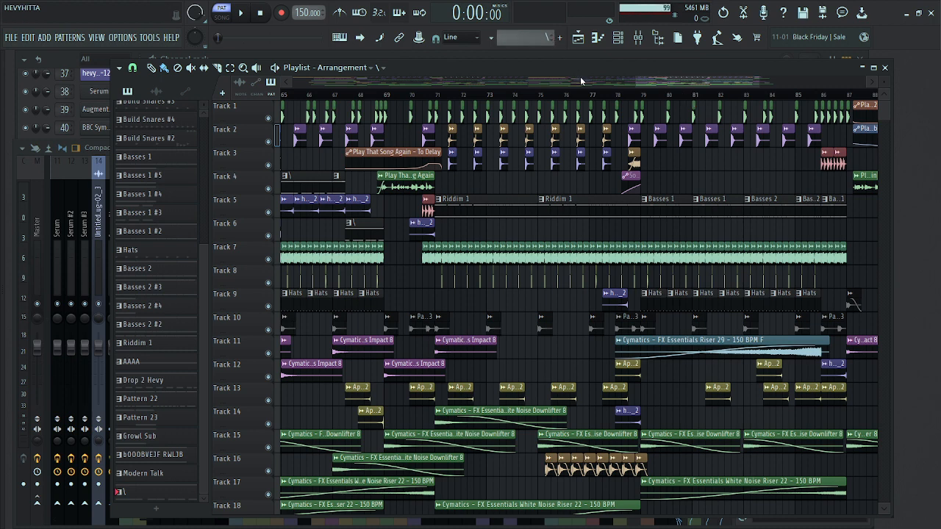
{"action": "left_click_drag", "start_coordinate": [654, 85], "coordinate": [736, 73]}
{"action": "scroll", "coordinate": [690, 170], "scroll_direction": "down", "scroll_amount": 4}
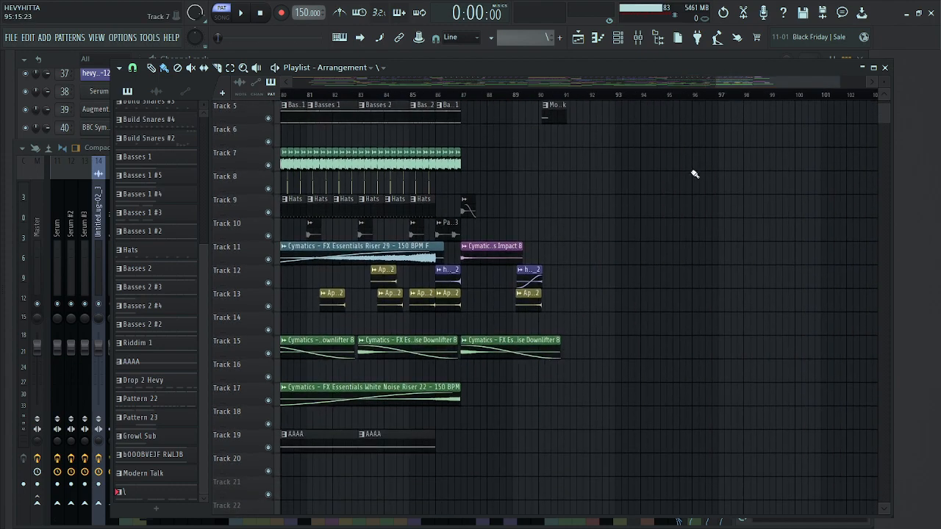
{"action": "left_click_drag", "start_coordinate": [777, 85], "coordinate": [324, 94]}
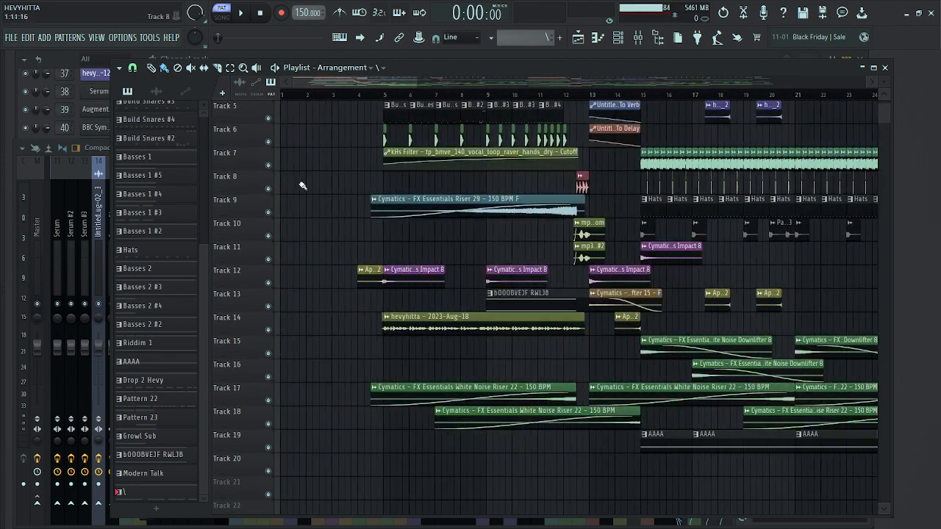
{"action": "scroll", "coordinate": [323, 184], "scroll_direction": "up", "scroll_amount": 1}
{"action": "scroll", "coordinate": [324, 184], "scroll_direction": "up", "scroll_amount": 3}
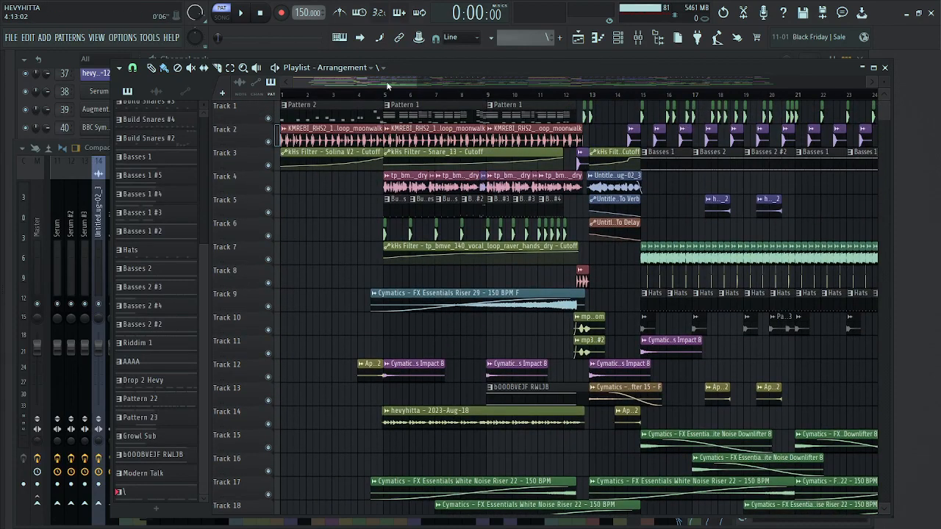
Step: Examine bars 27 to 49 down to Track 20, and fit the whole song arrangement in the playlist with shorter tracks
{"action": "left_click_drag", "start_coordinate": [389, 78], "coordinate": [523, 78]}
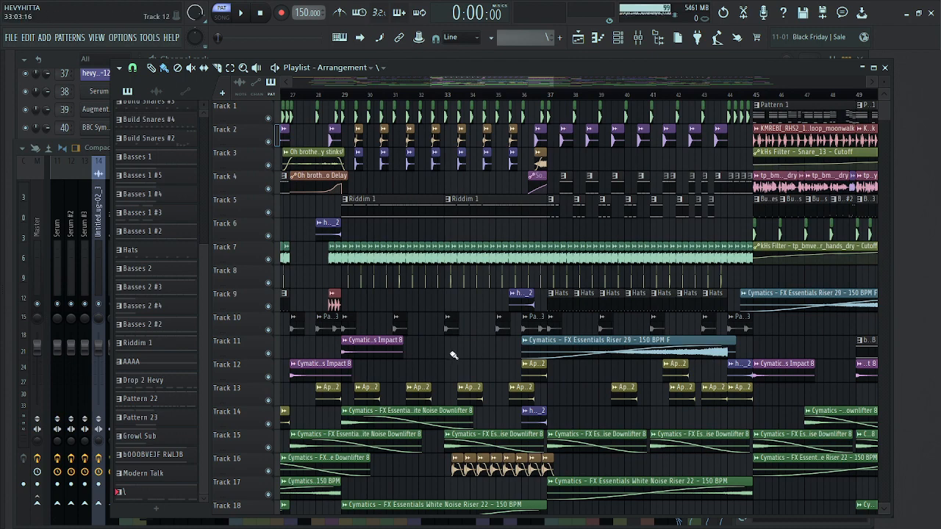
{"action": "scroll", "coordinate": [455, 331], "scroll_direction": "down", "scroll_amount": 2}
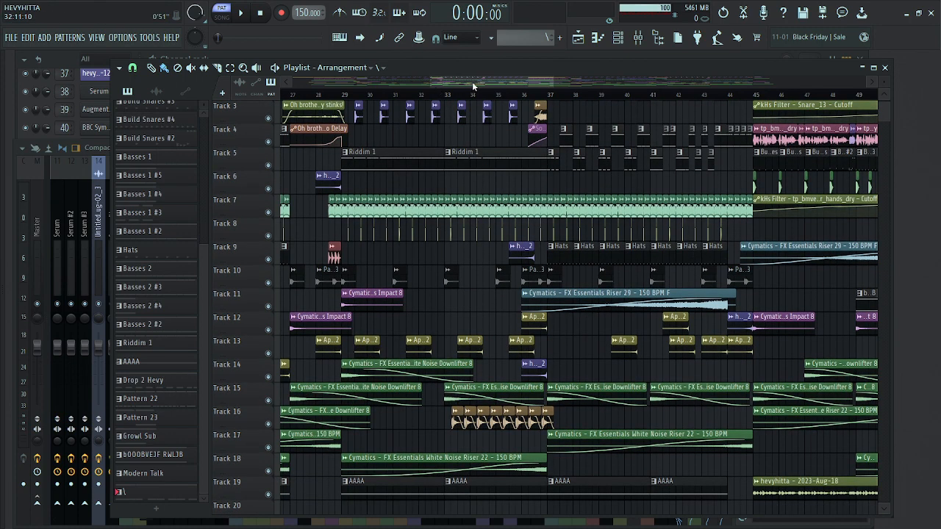
{"action": "scroll", "coordinate": [744, 172], "scroll_direction": "up", "scroll_amount": 2}
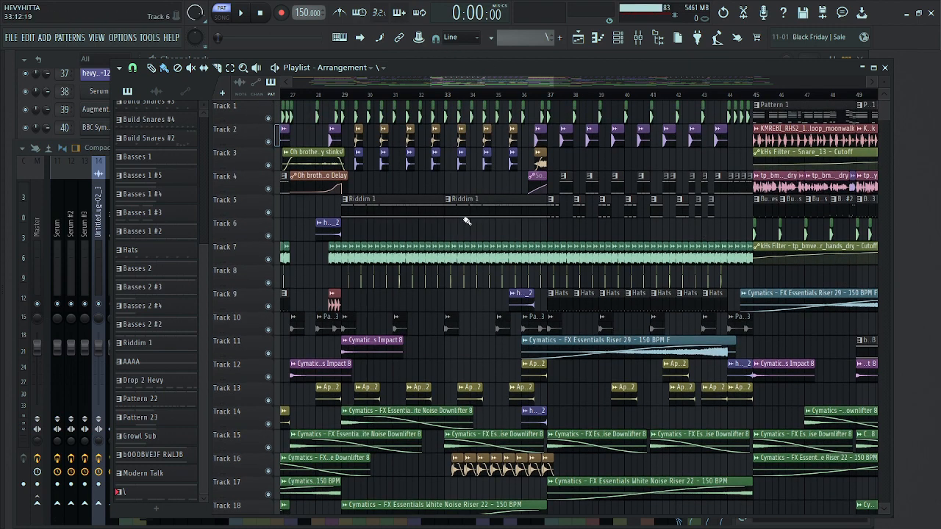
{"action": "left_click_drag", "start_coordinate": [529, 78], "coordinate": [316, 101]}
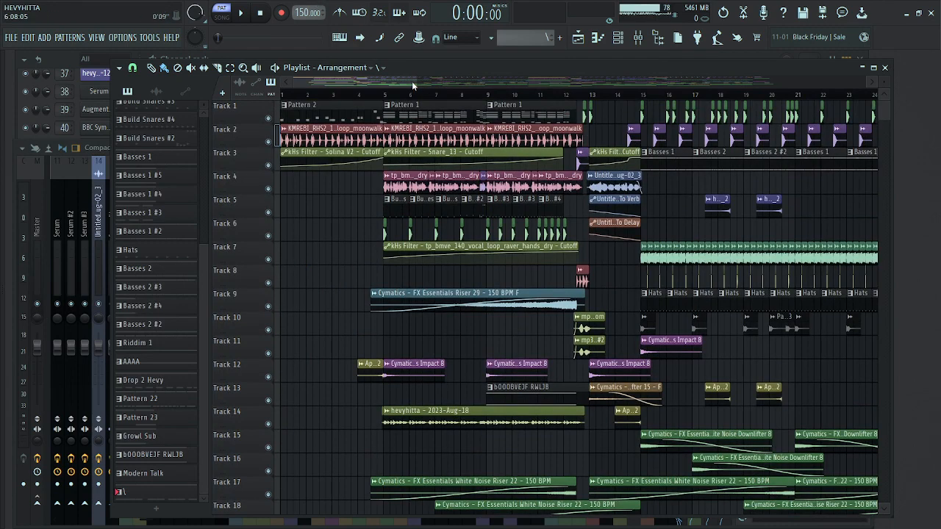
{"action": "left_click_drag", "start_coordinate": [414, 81], "coordinate": [849, 168]}
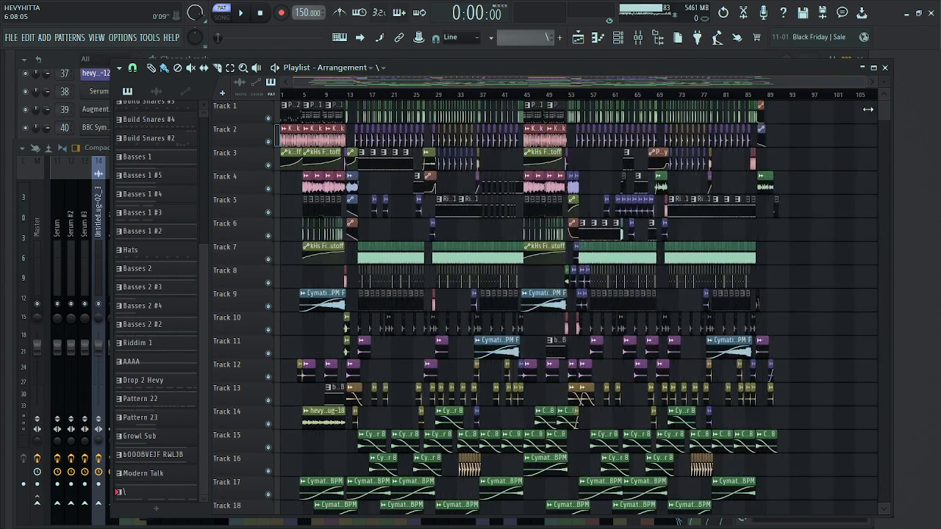
{"action": "left_click_drag", "start_coordinate": [884, 83], "coordinate": [884, 88]}
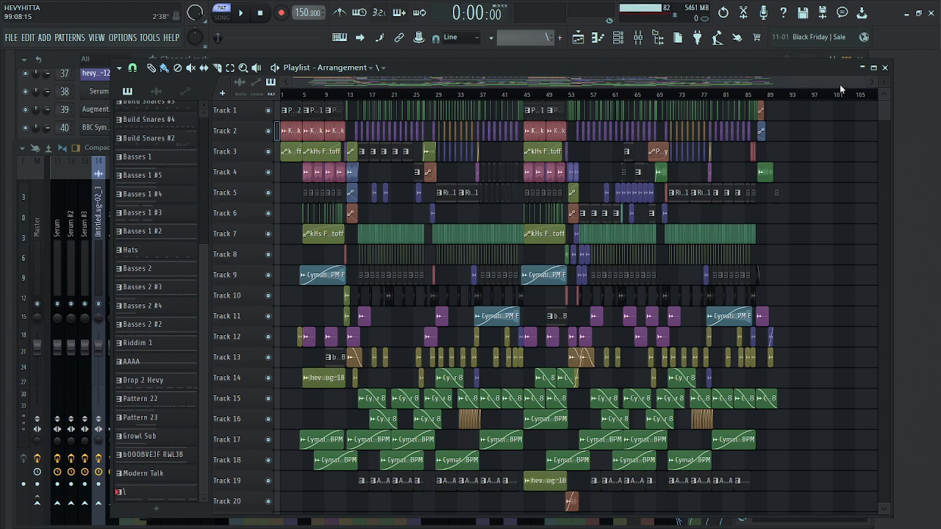
Step: Select the "bOOOBVEJF RWLJB" pattern at bar 9 on Track 13, play it and stop playback
{"action": "left_click_drag", "start_coordinate": [863, 82], "coordinate": [402, 84]}
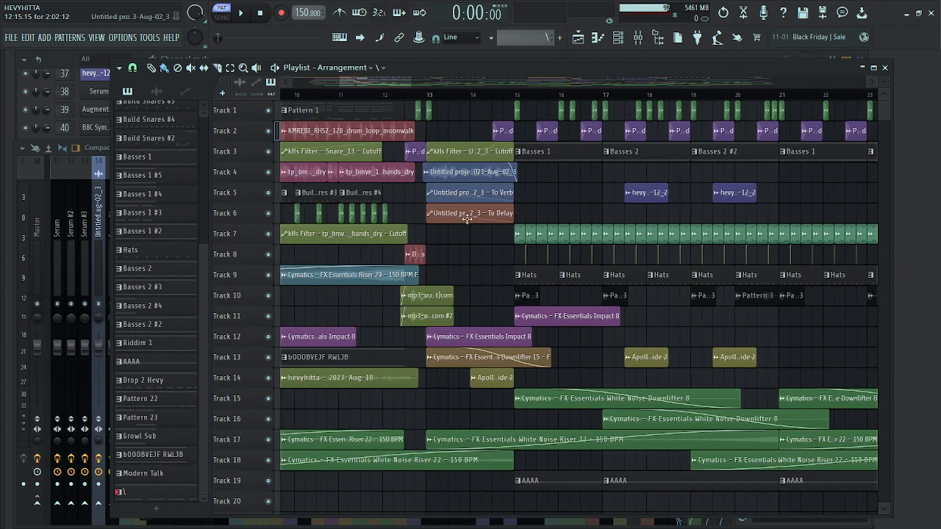
{"action": "scroll", "coordinate": [485, 279], "scroll_direction": "down", "scroll_amount": 4}
{"action": "scroll", "coordinate": [446, 448], "scroll_direction": "up", "scroll_amount": 4}
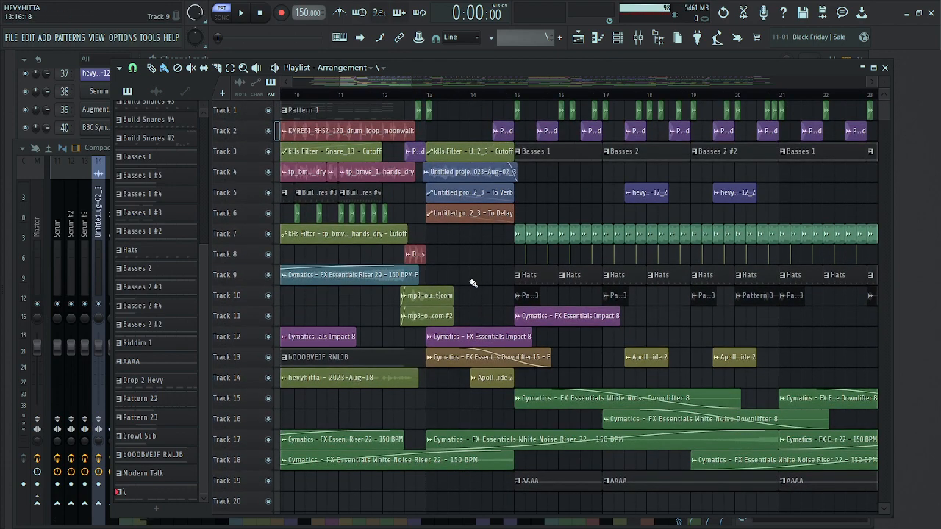
{"action": "left_click", "coordinate": [317, 357]}
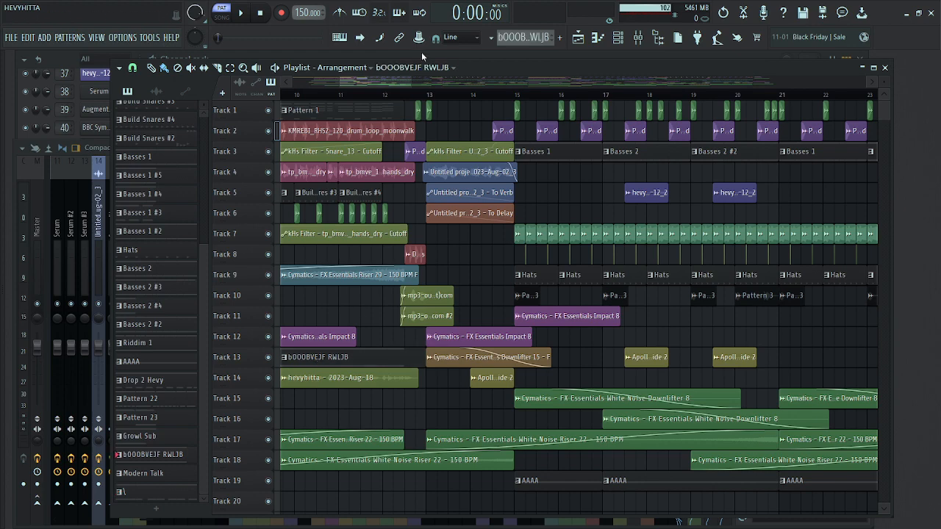
{"action": "left_click_drag", "start_coordinate": [404, 85], "coordinate": [316, 83]}
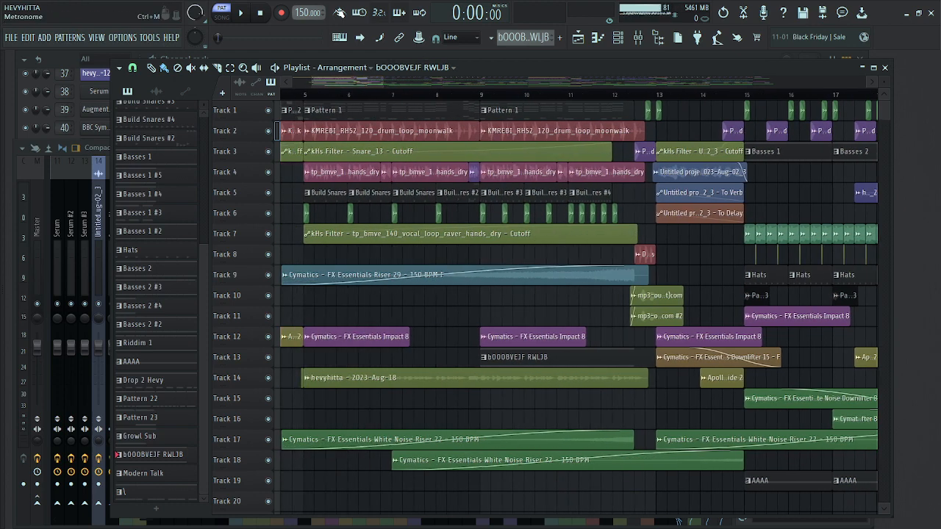
{"action": "left_click", "coordinate": [243, 14]}
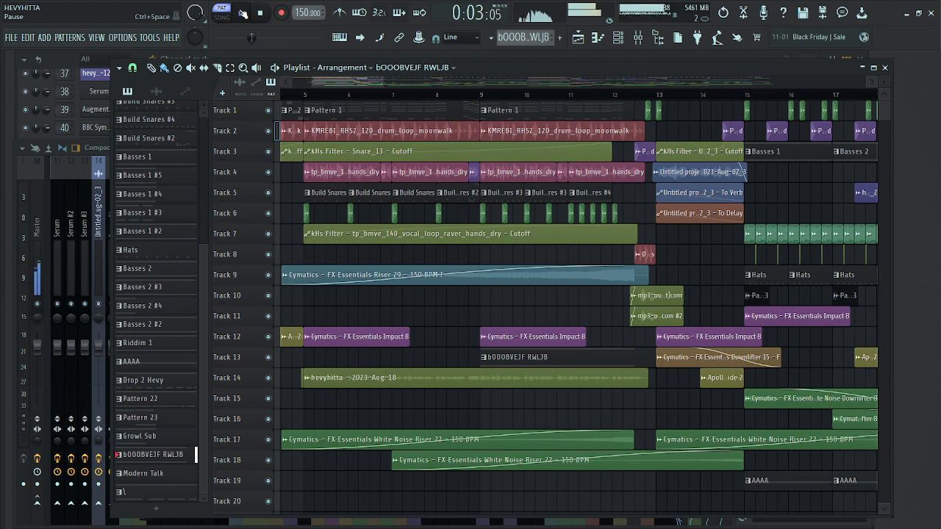
{"action": "left_click", "coordinate": [262, 14]}
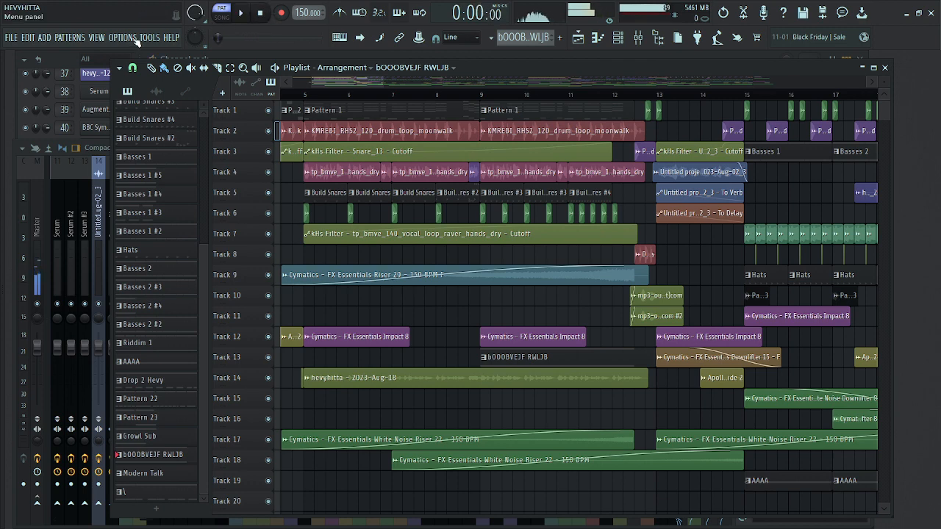
Step: Open the pattern's BBC Symphony Orchestra #2 channel to show its instrument, and return to the playlist
{"action": "left_click", "coordinate": [71, 57]}
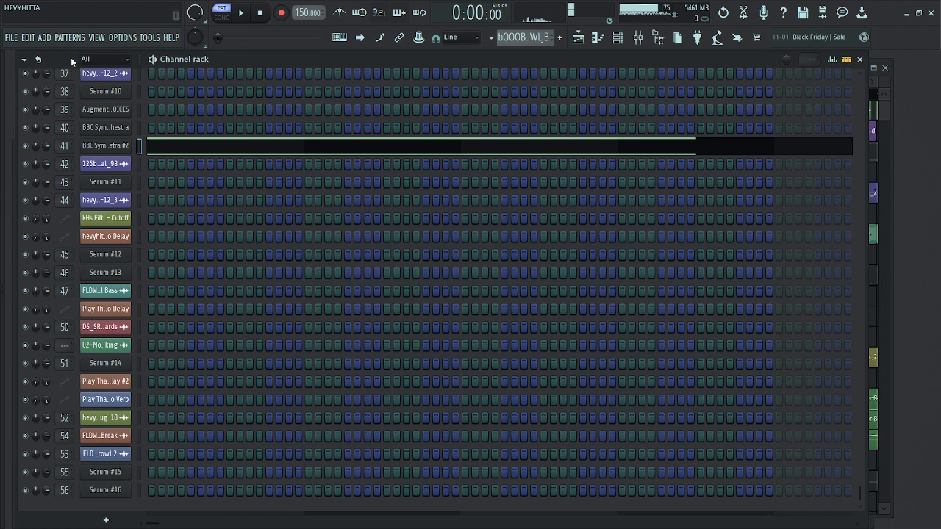
{"action": "left_click", "coordinate": [116, 147]}
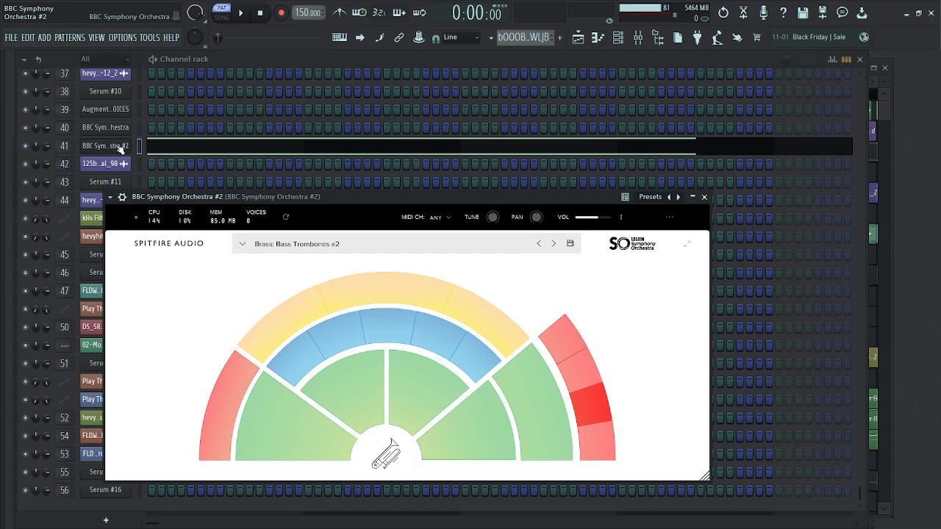
{"action": "left_click", "coordinate": [582, 40]}
Step: Select the Apollo Ride 2 clip at bar 59 on Track 13, check the channel rack and return to the playlist
{"action": "left_click_drag", "start_coordinate": [351, 83], "coordinate": [618, 110]}
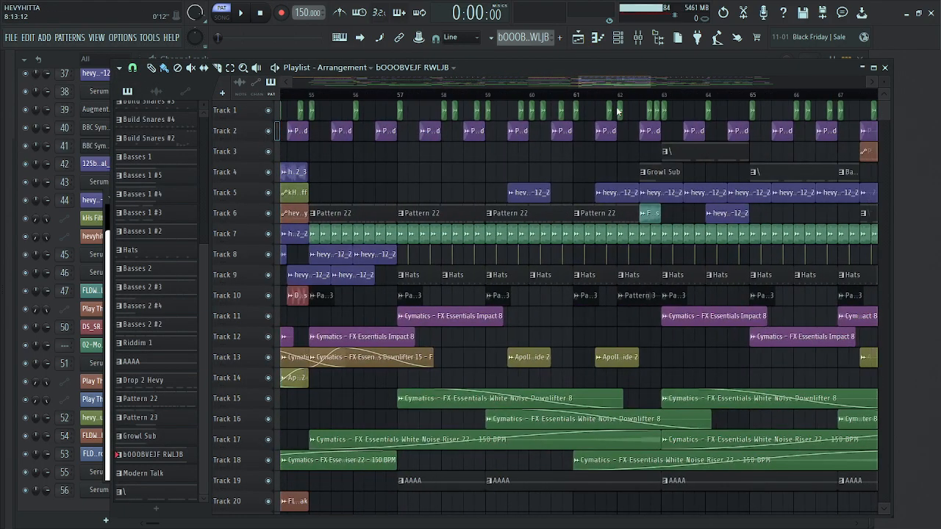
{"action": "left_click", "coordinate": [532, 357]}
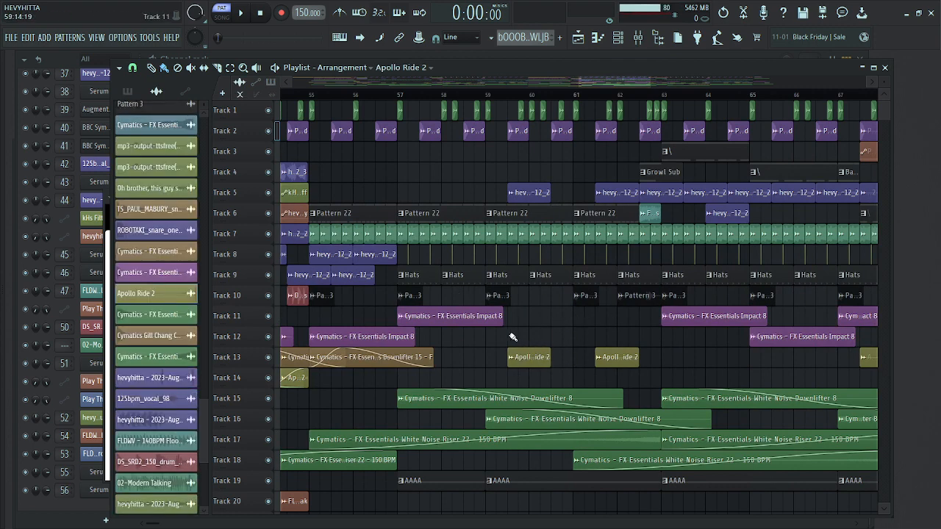
{"action": "left_click", "coordinate": [64, 61]}
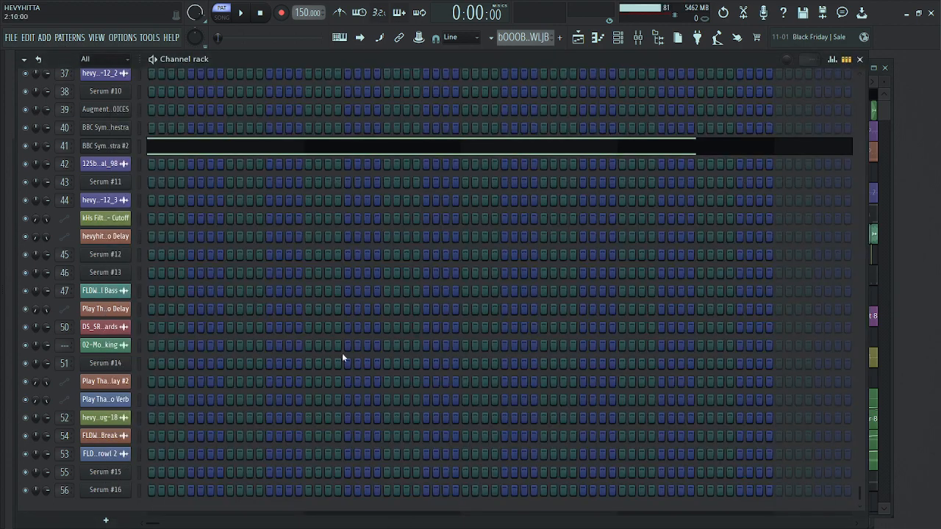
{"action": "left_click", "coordinate": [888, 91]}
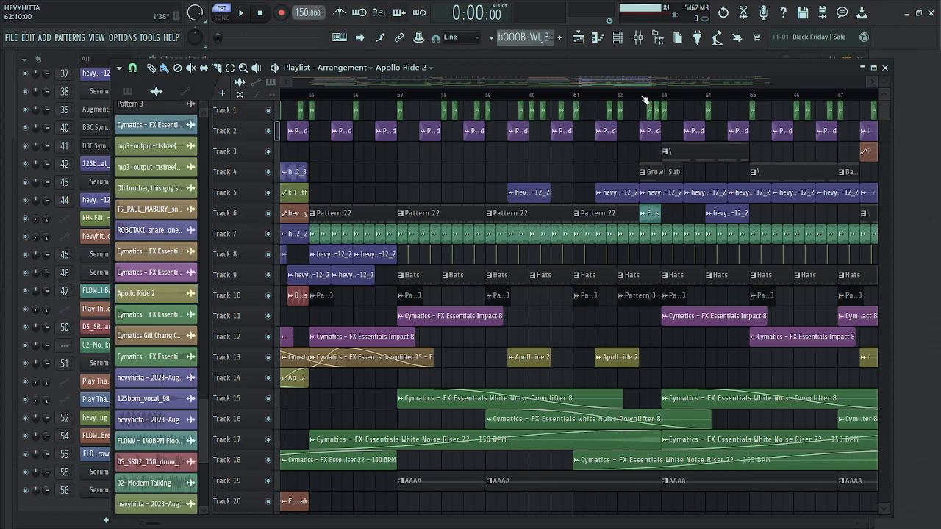
Step: Examine the playlist arrangement between bars 50 and 80 across Tracks 1 to 20
{"action": "left_click_drag", "start_coordinate": [630, 81], "coordinate": [614, 95]}
{"action": "scroll", "coordinate": [642, 98], "scroll_direction": "right", "scroll_amount": 3}
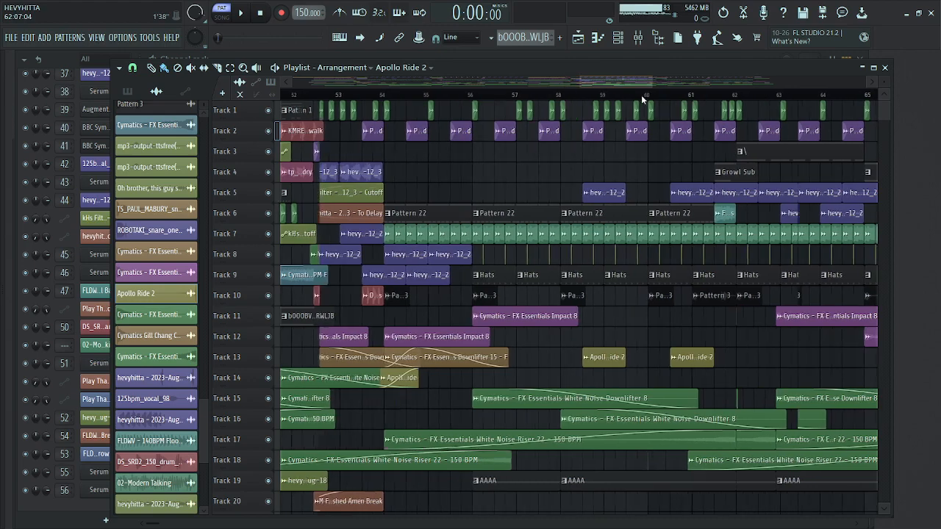
{"action": "scroll", "coordinate": [620, 110], "scroll_direction": "left", "scroll_amount": 3}
{"action": "scroll", "coordinate": [619, 109], "scroll_direction": "left", "scroll_amount": 3}
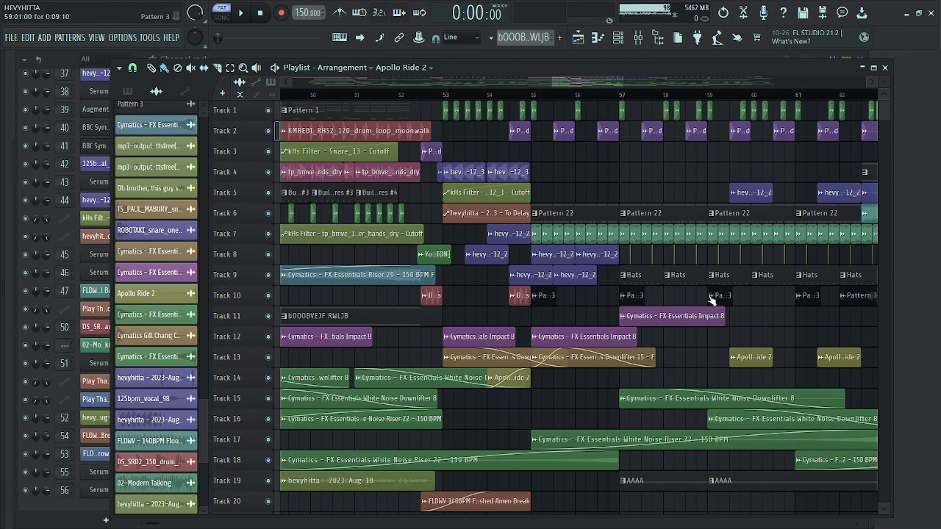
{"action": "left_click_drag", "start_coordinate": [593, 79], "coordinate": [678, 80]}
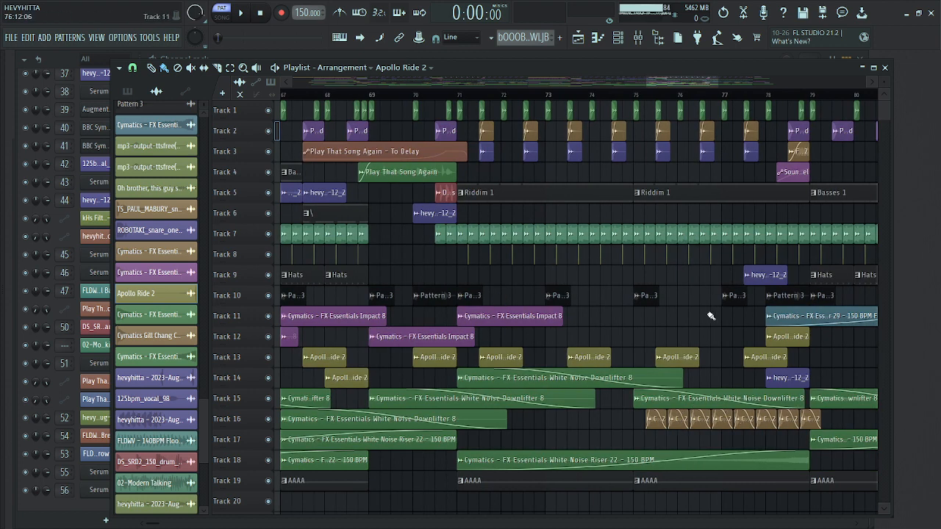
Step: Select the Modern Talk pattern at bar 90 on Track 5, play it and stop playback
{"action": "left_click_drag", "start_coordinate": [697, 80], "coordinate": [803, 75]}
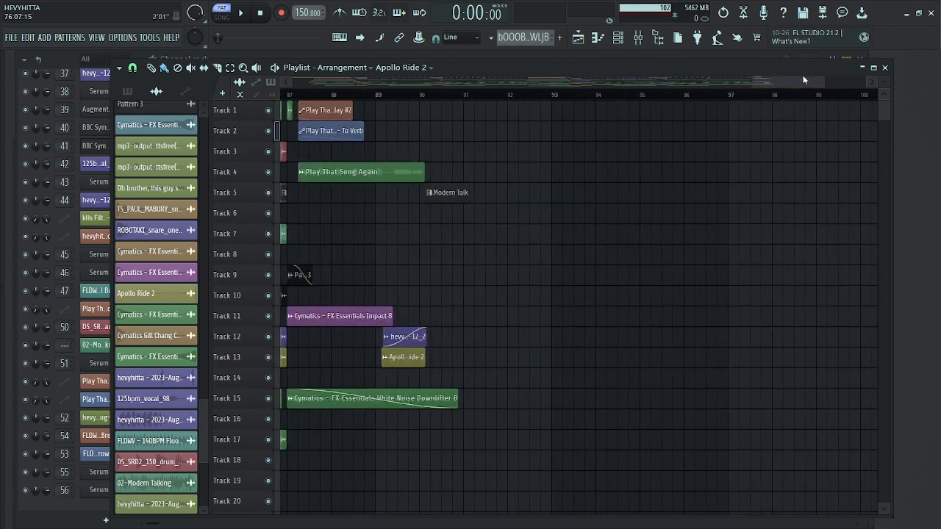
{"action": "left_click", "coordinate": [456, 190]}
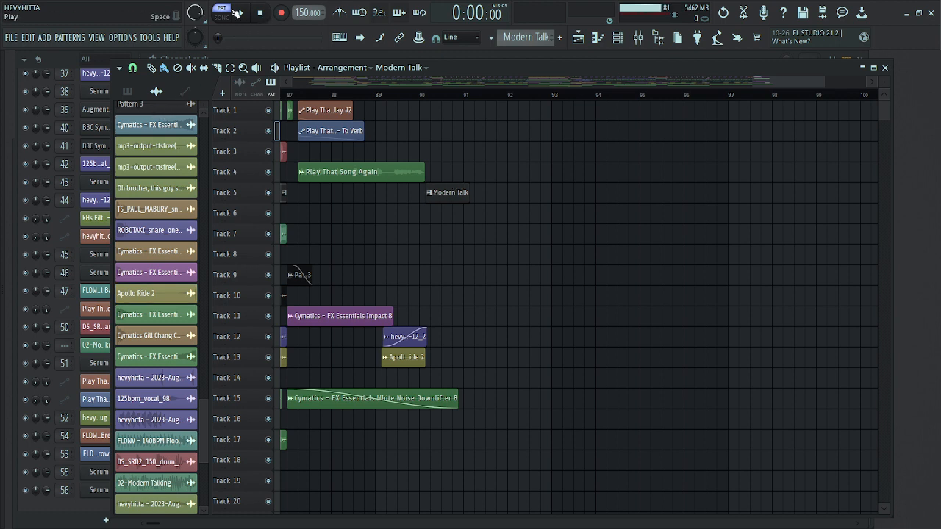
{"action": "left_click", "coordinate": [242, 12]}
{"action": "left_click", "coordinate": [256, 13]}
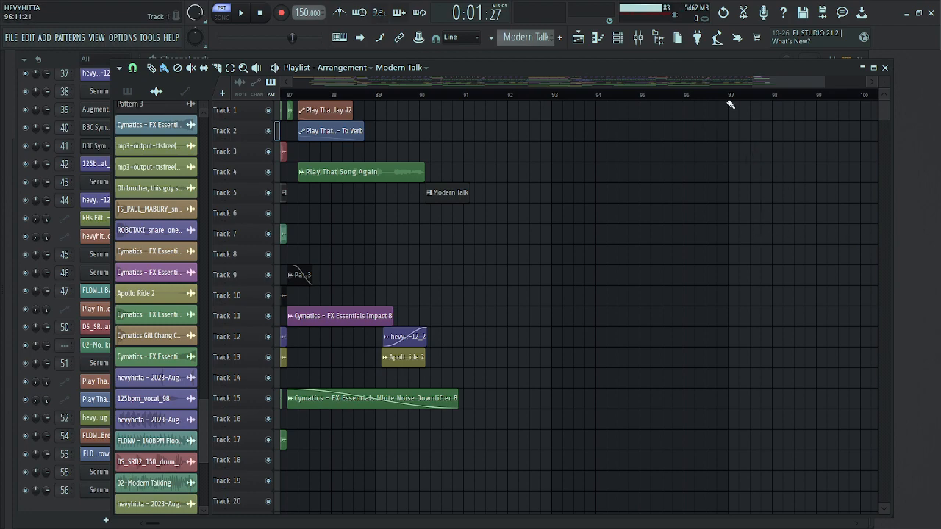
Step: Show the whole song arrangement in the playlist and save the project
{"action": "left_click_drag", "start_coordinate": [749, 83], "coordinate": [825, 80]}
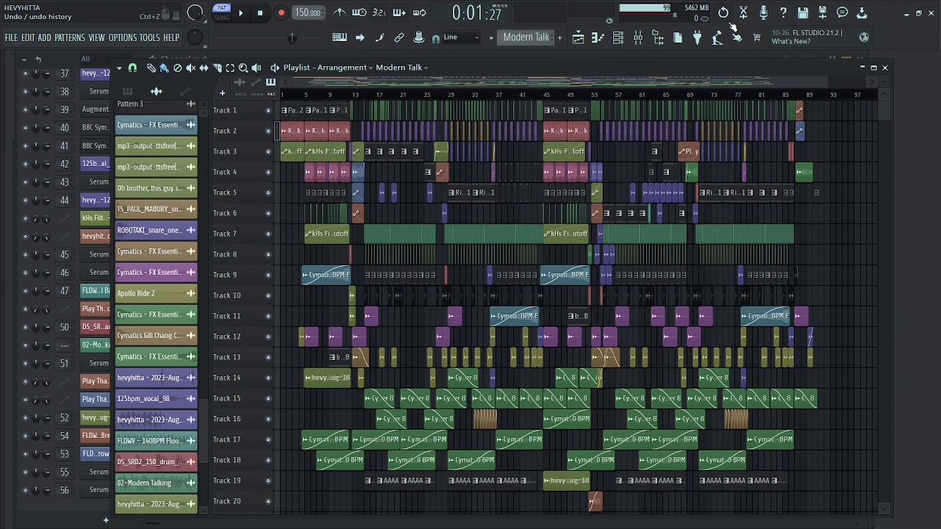
{"action": "key", "text": "ctrl+s"}
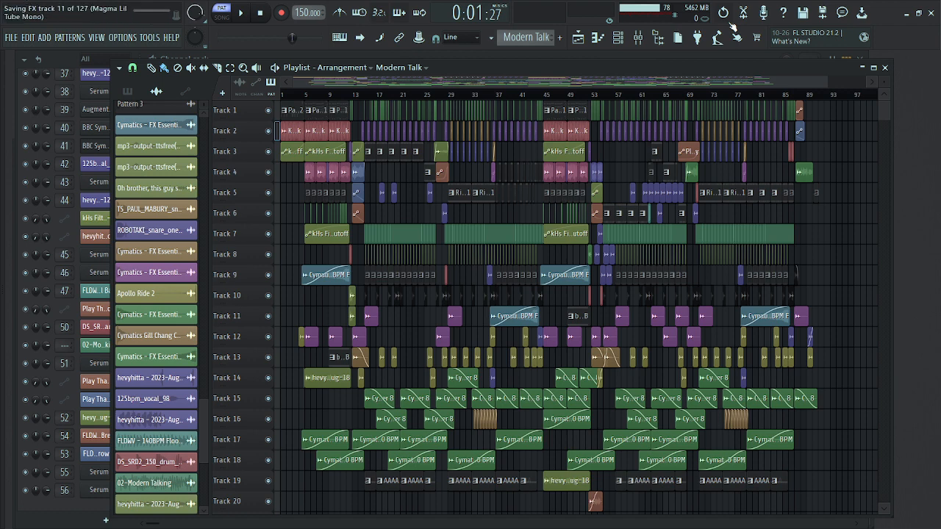